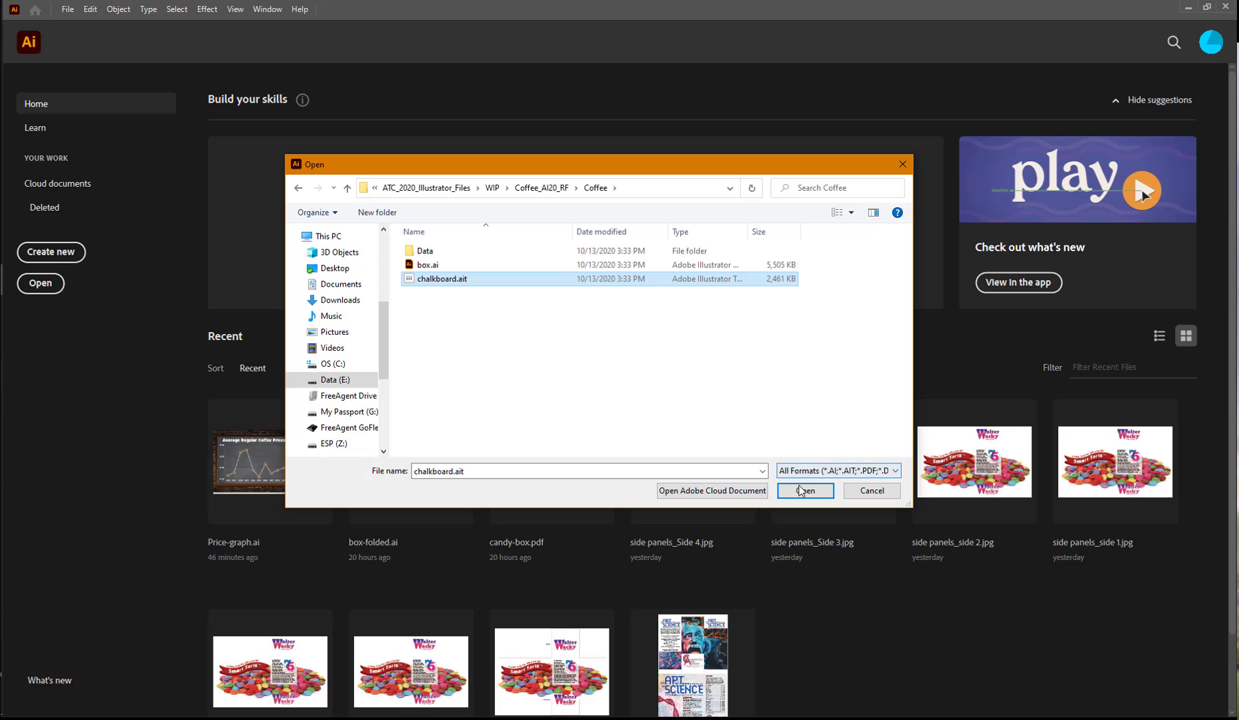
# - Open the chalkboard.ait template from the Coffee folder as a new document
pyautogui.click(796, 495)
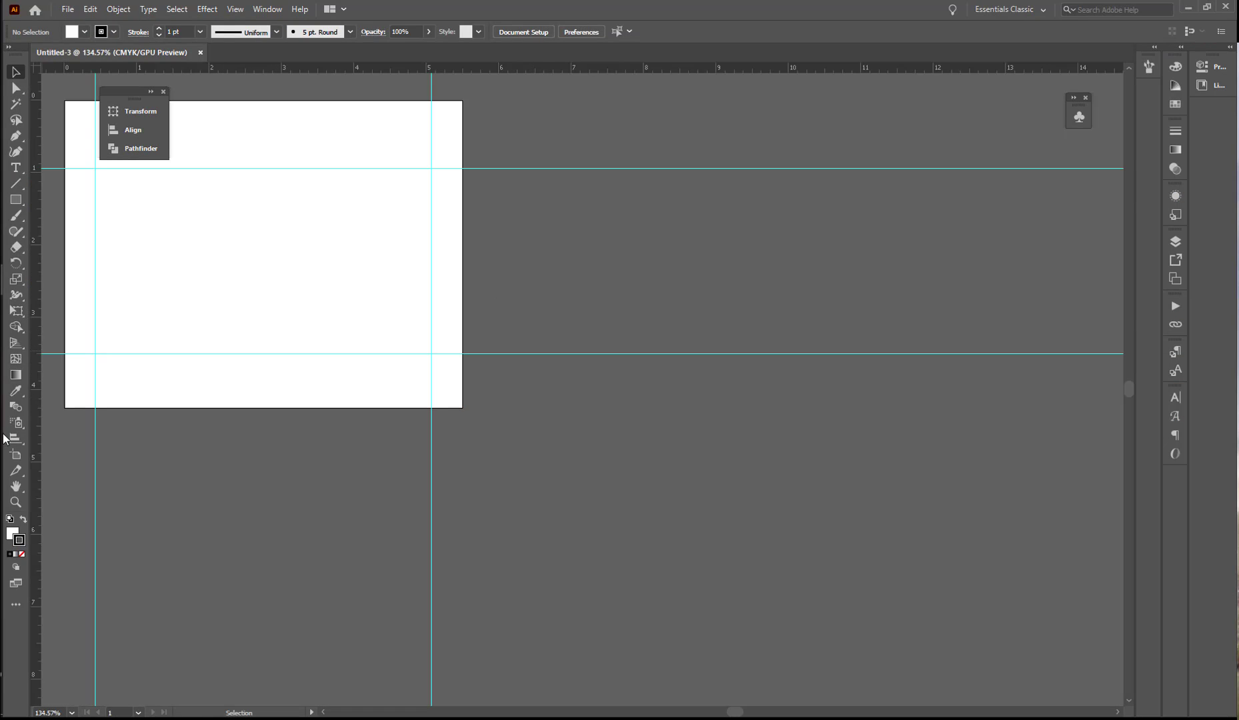
pyautogui.doubleClick(17, 487)
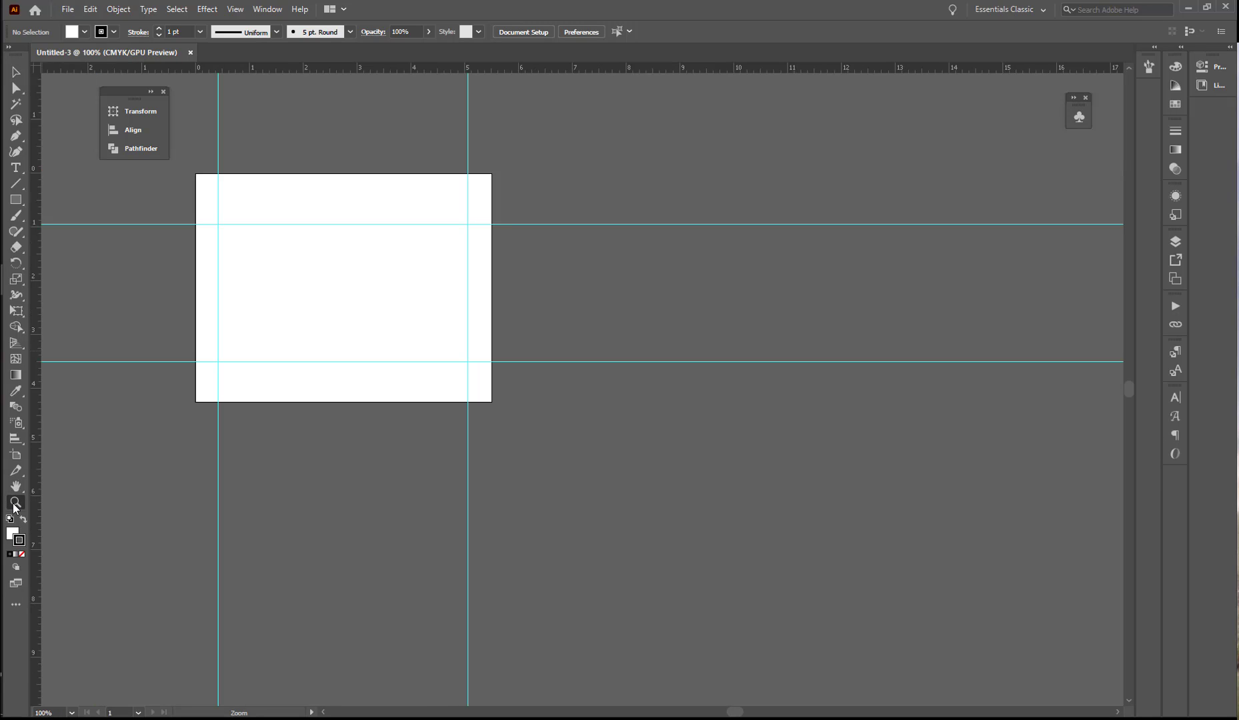
pyautogui.doubleClick(17, 489)
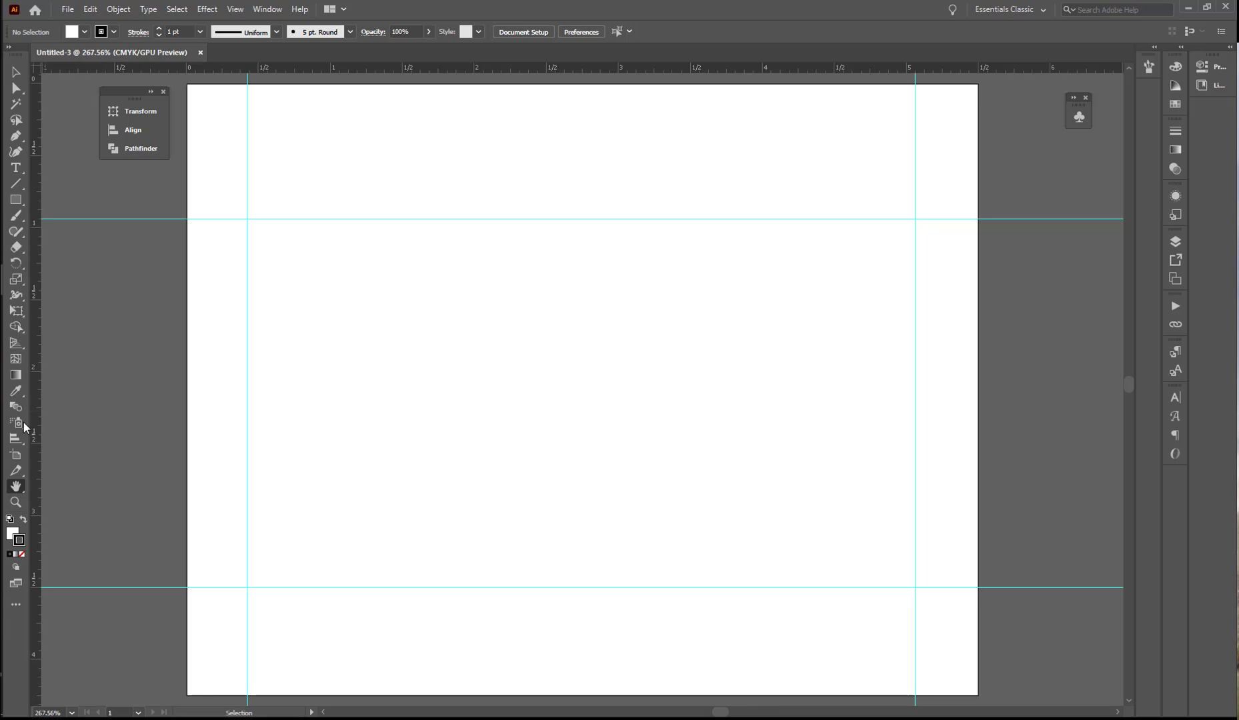
# - Draw a bar graph with the Bar Graph tool, spanning the rectangle enclosed by the four guides
pyautogui.click(22, 440)
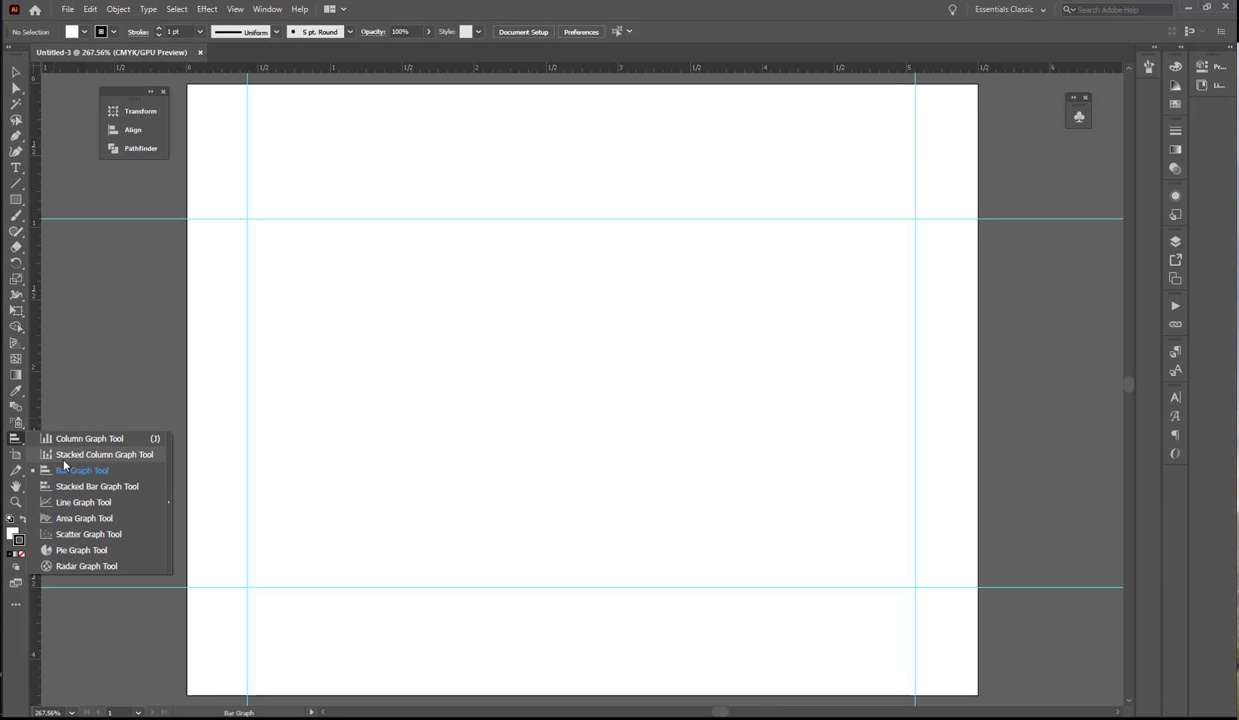
pyautogui.click(65, 470)
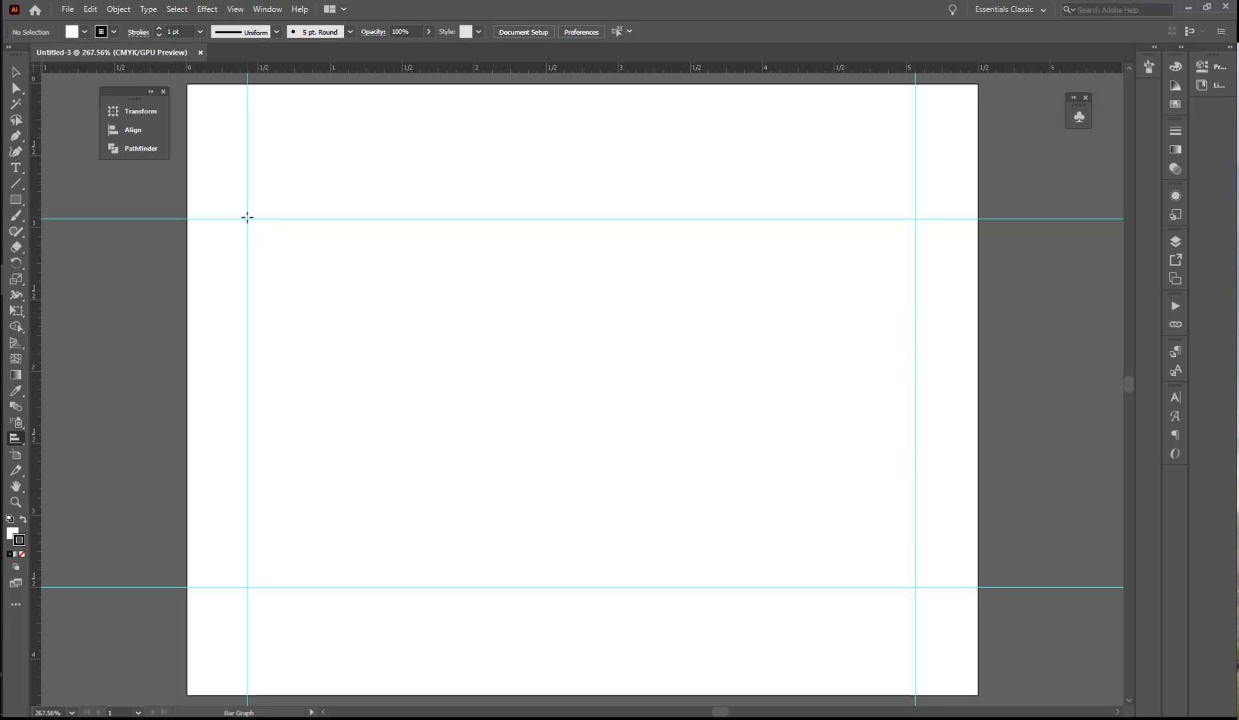
pyautogui.moveTo(247, 218); pyautogui.dragTo(915, 587)
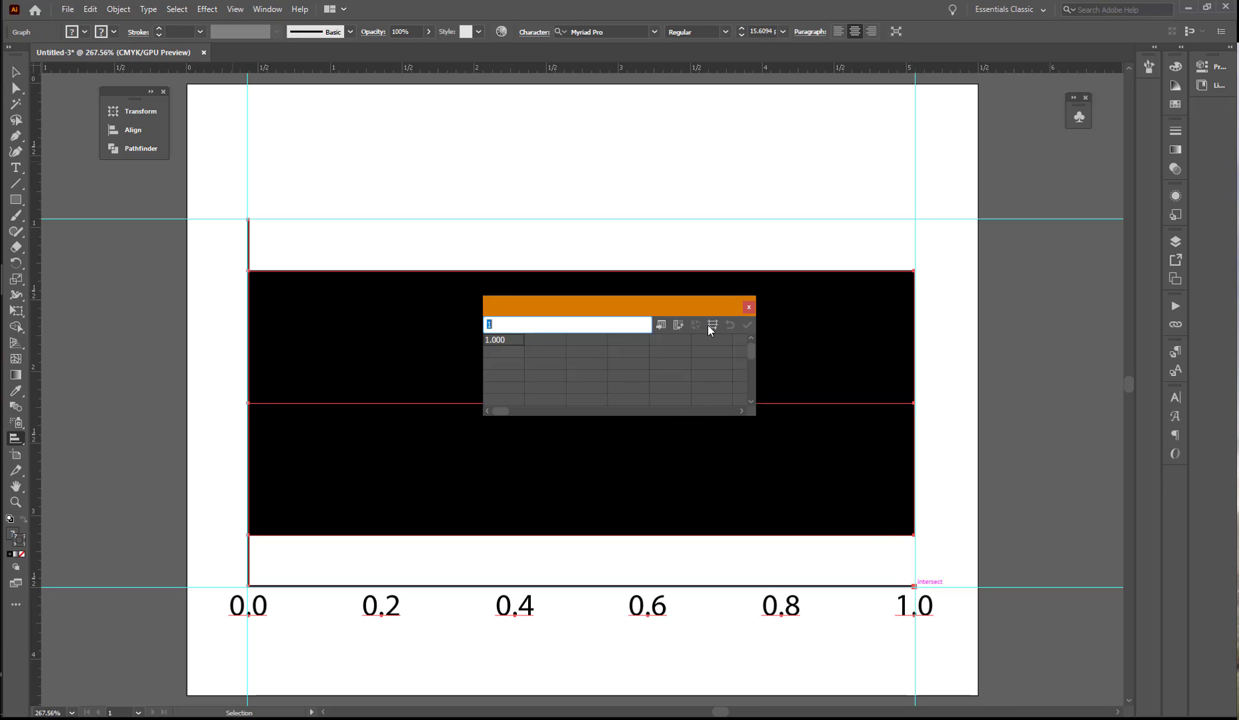
# - Import reasons.txt from the Data folder as the graph data, apply it and close the data window
pyautogui.click(661, 326)
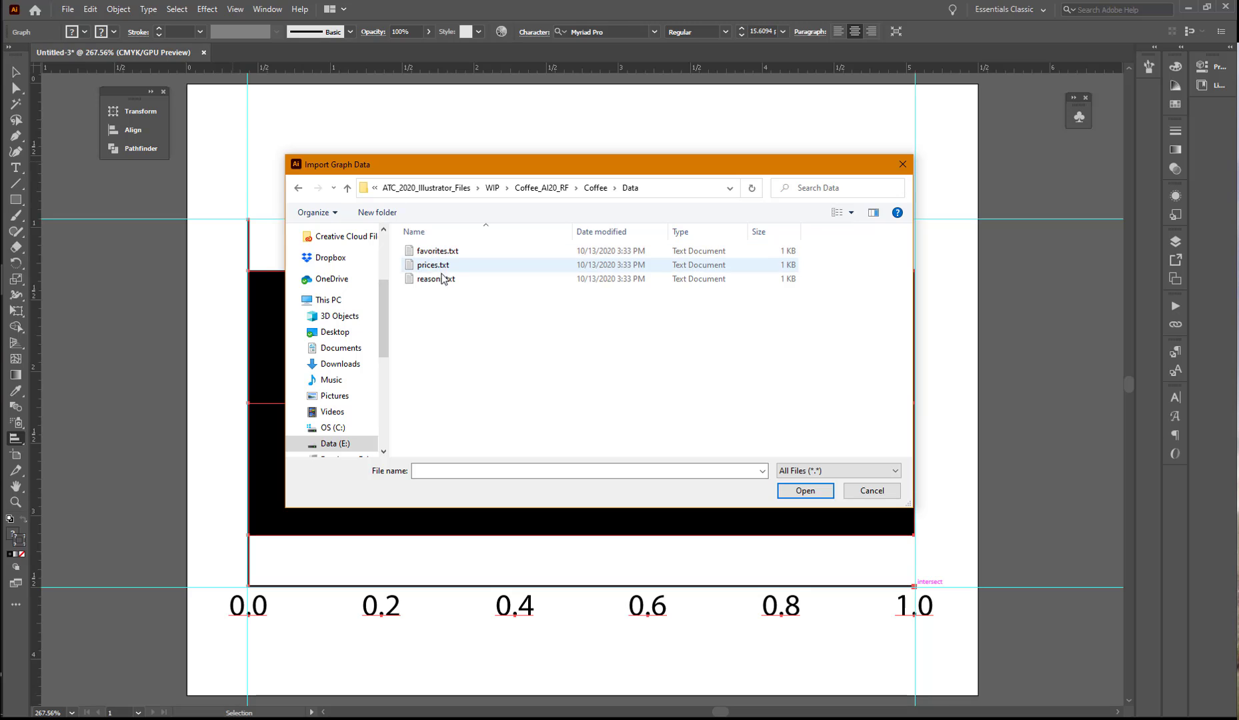
pyautogui.click(436, 279)
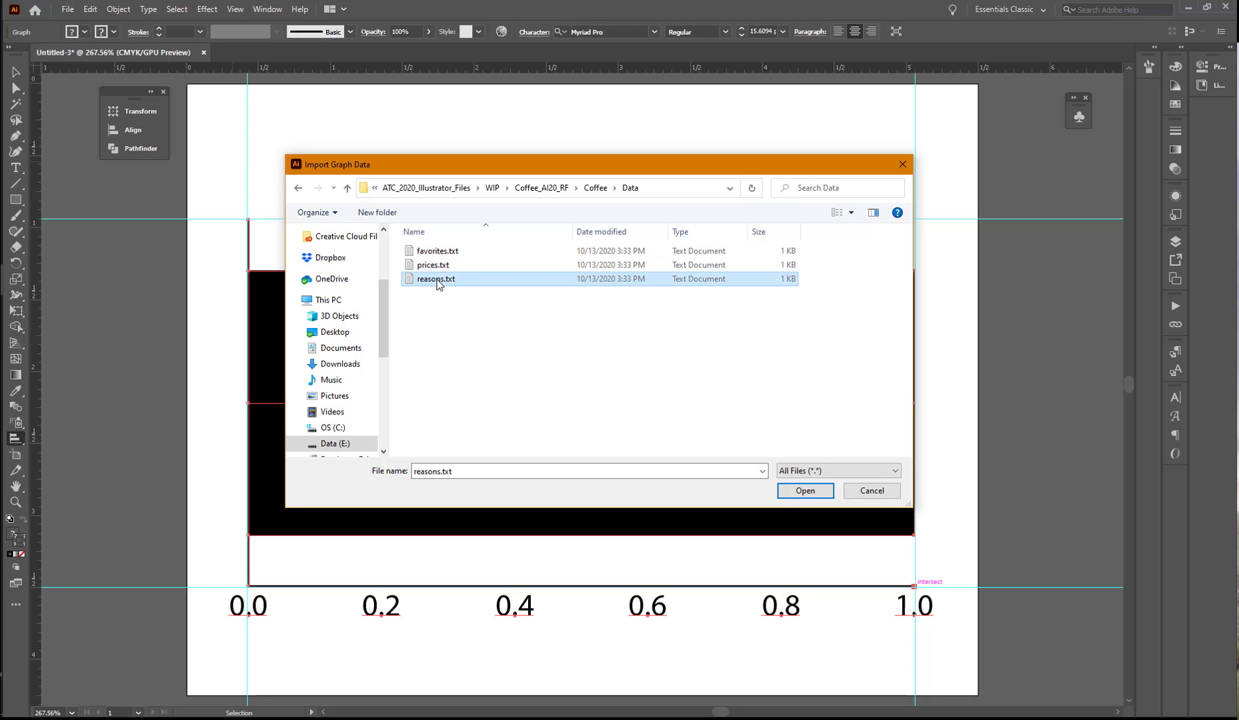
pyautogui.click(802, 491)
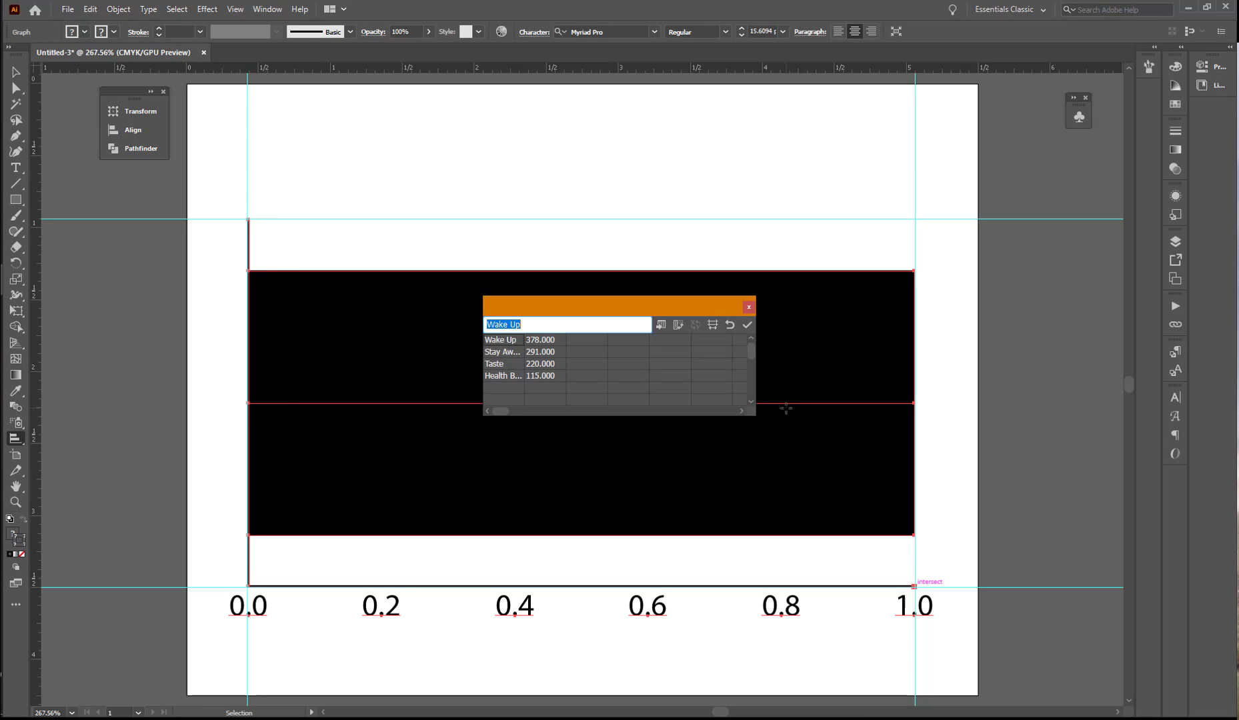
pyautogui.click(746, 325)
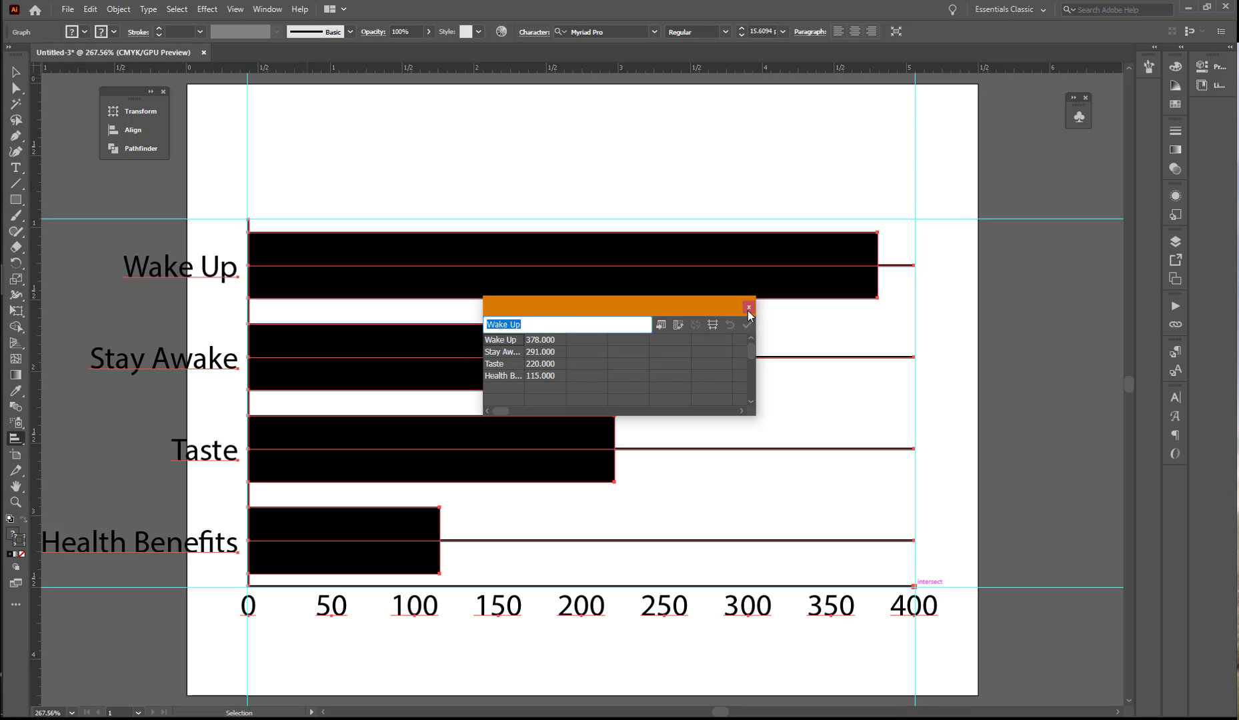
pyautogui.click(748, 307)
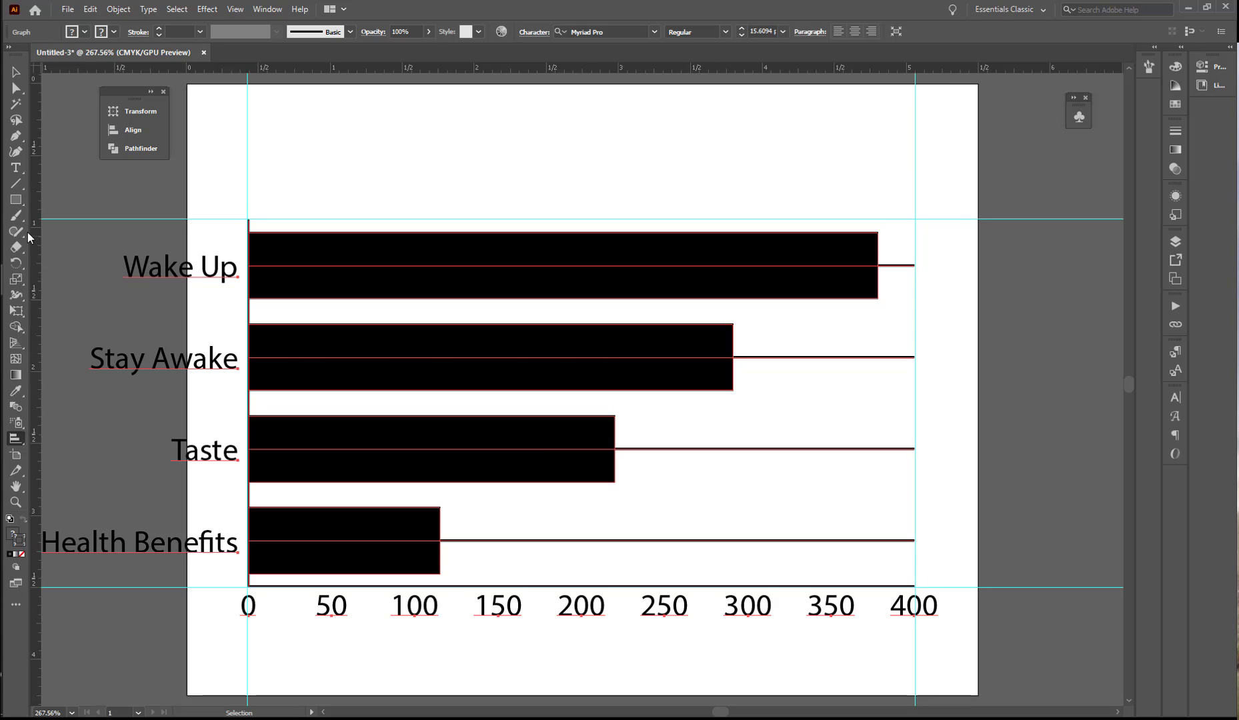
# - Scale the bar graph uniformly to 90%
pyautogui.doubleClick(16, 278)
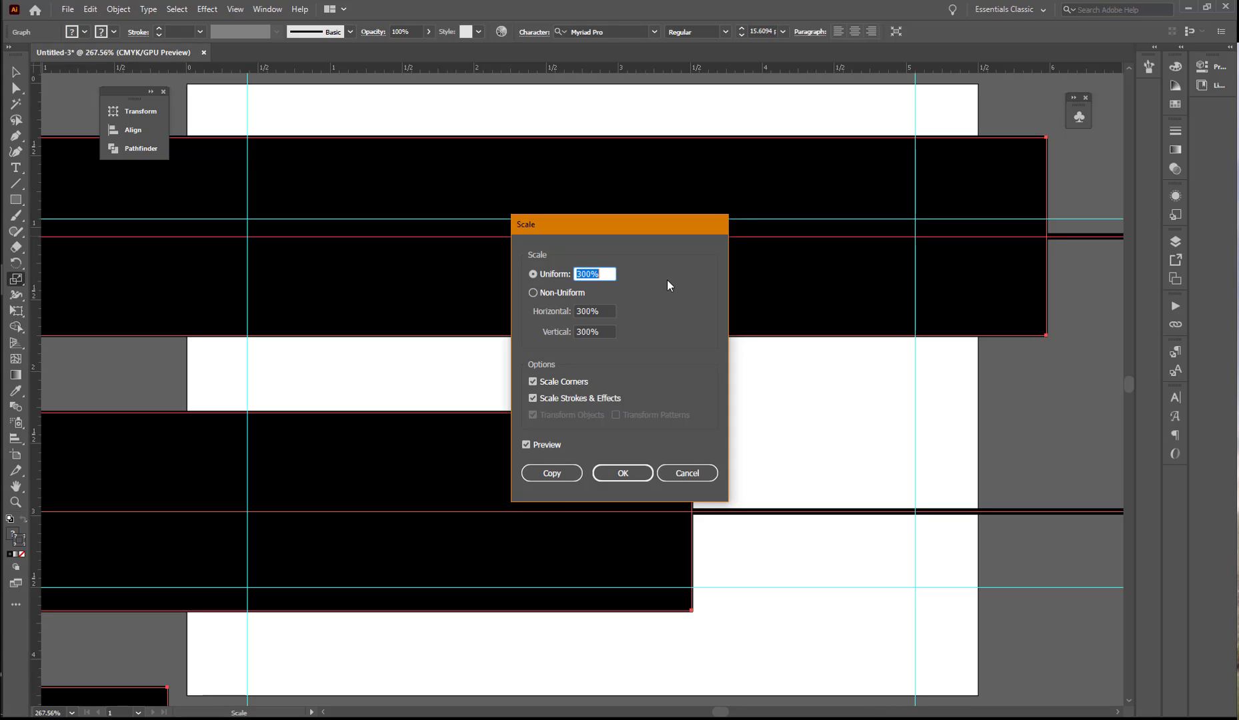
pyautogui.write('90')
pyautogui.press('Return')
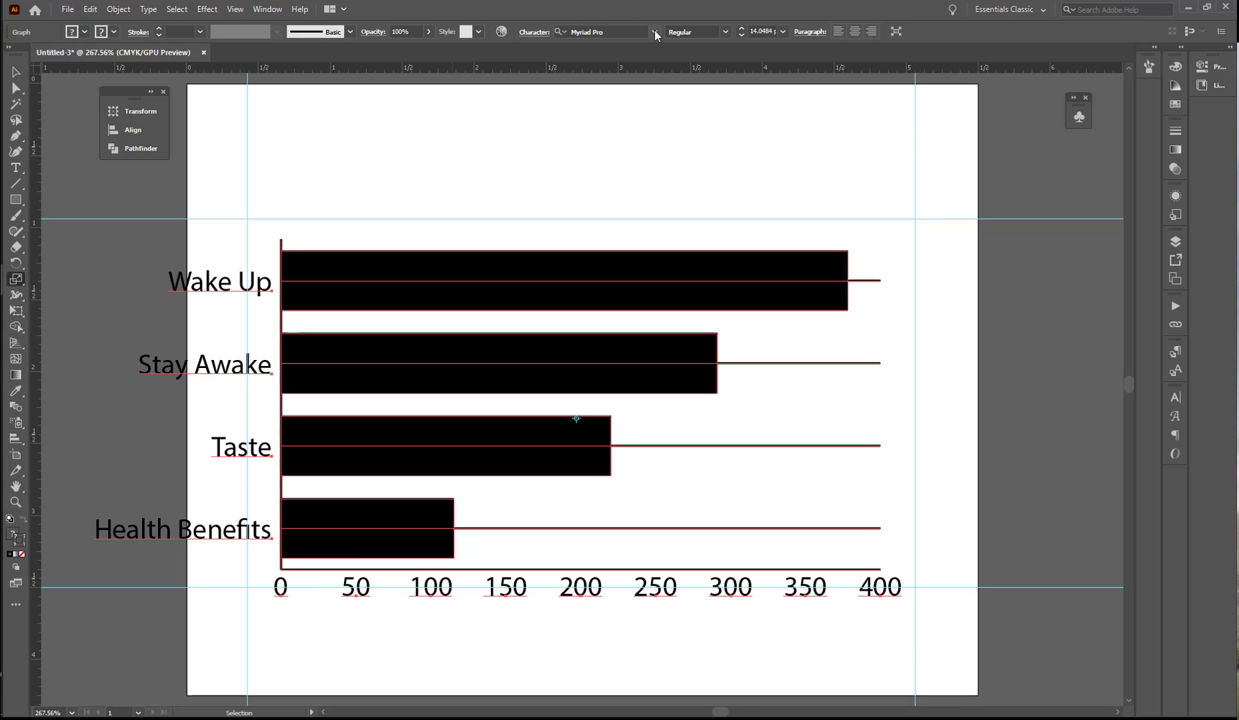
# - Set the graph's text to 9 pt ATC Onyx Normal
pyautogui.click(781, 31)
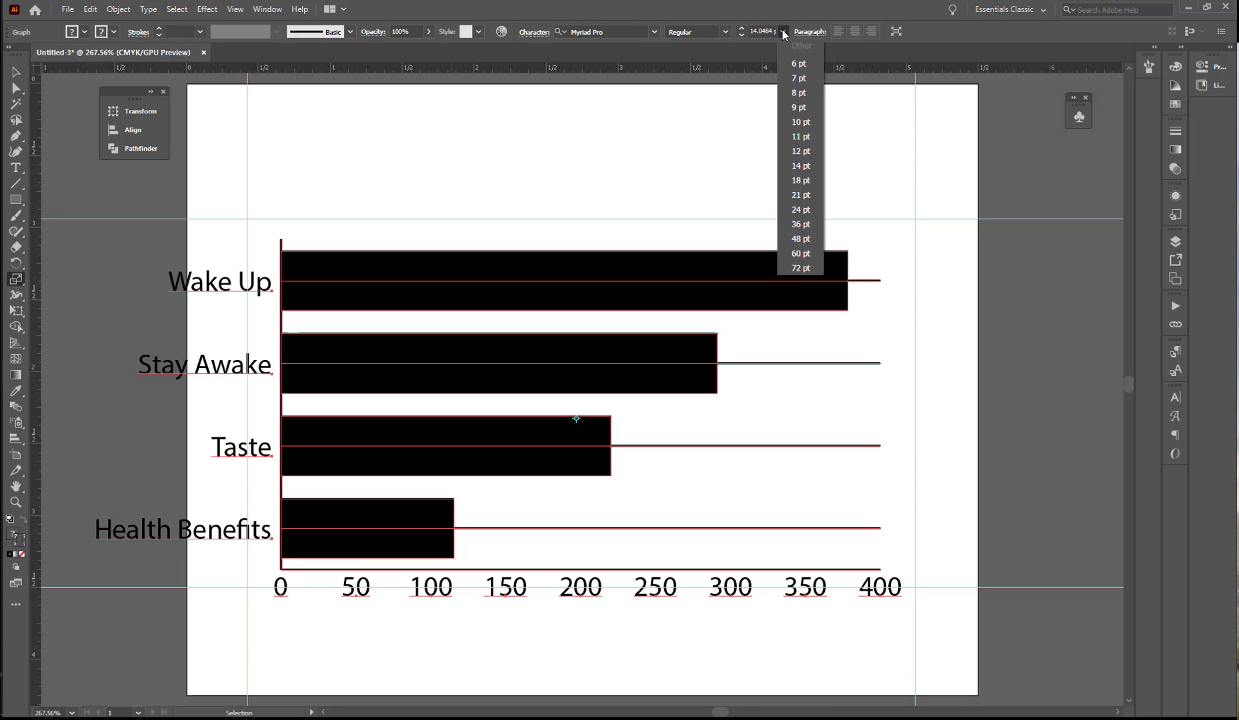
pyautogui.click(795, 107)
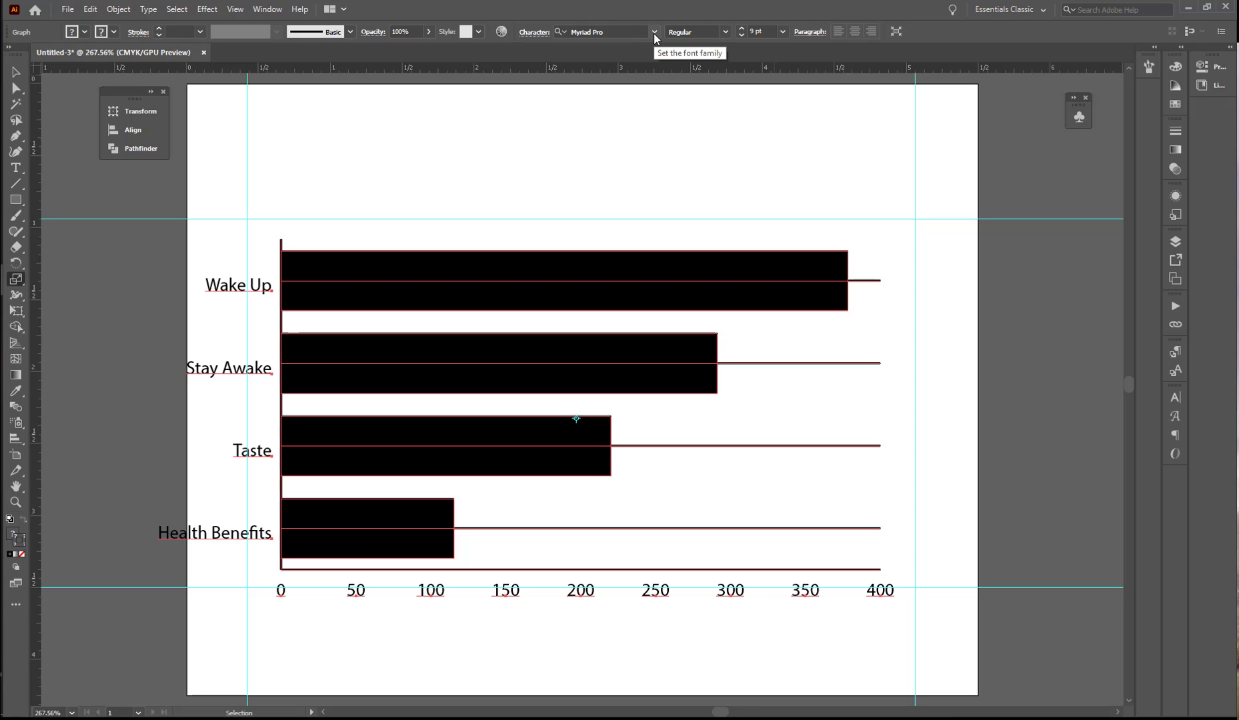
pyautogui.click(613, 33)
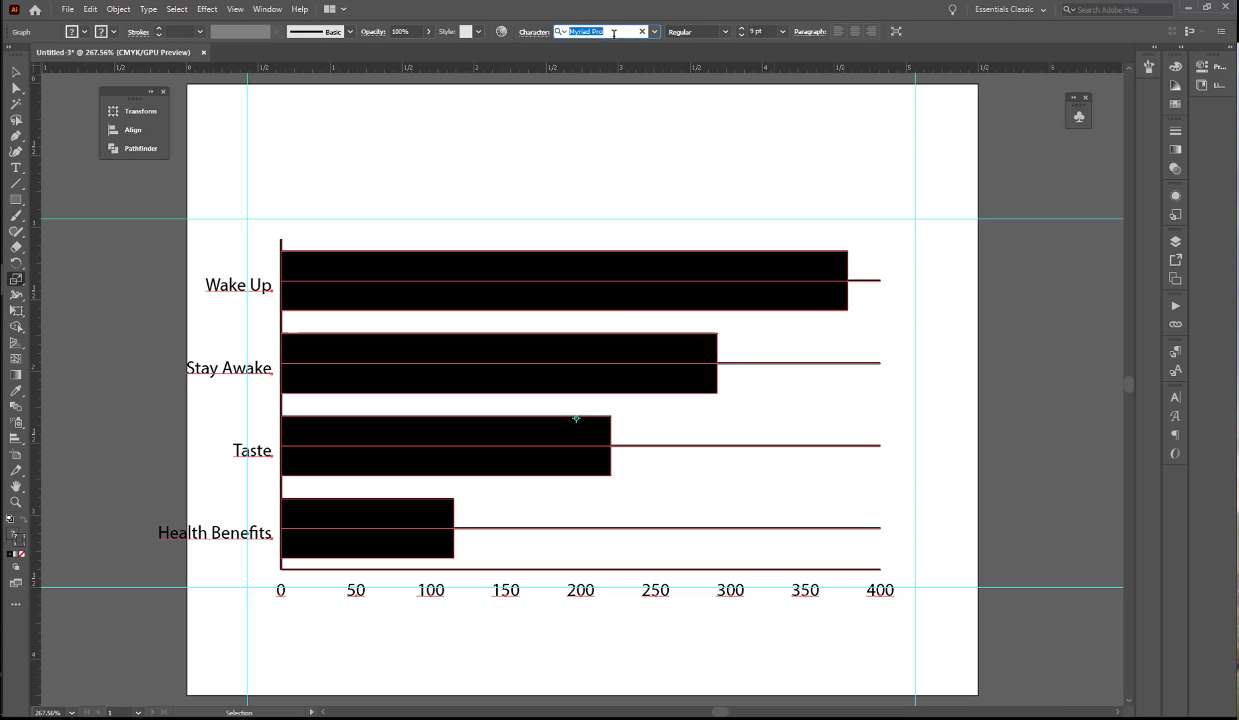
pyautogui.write('atc')
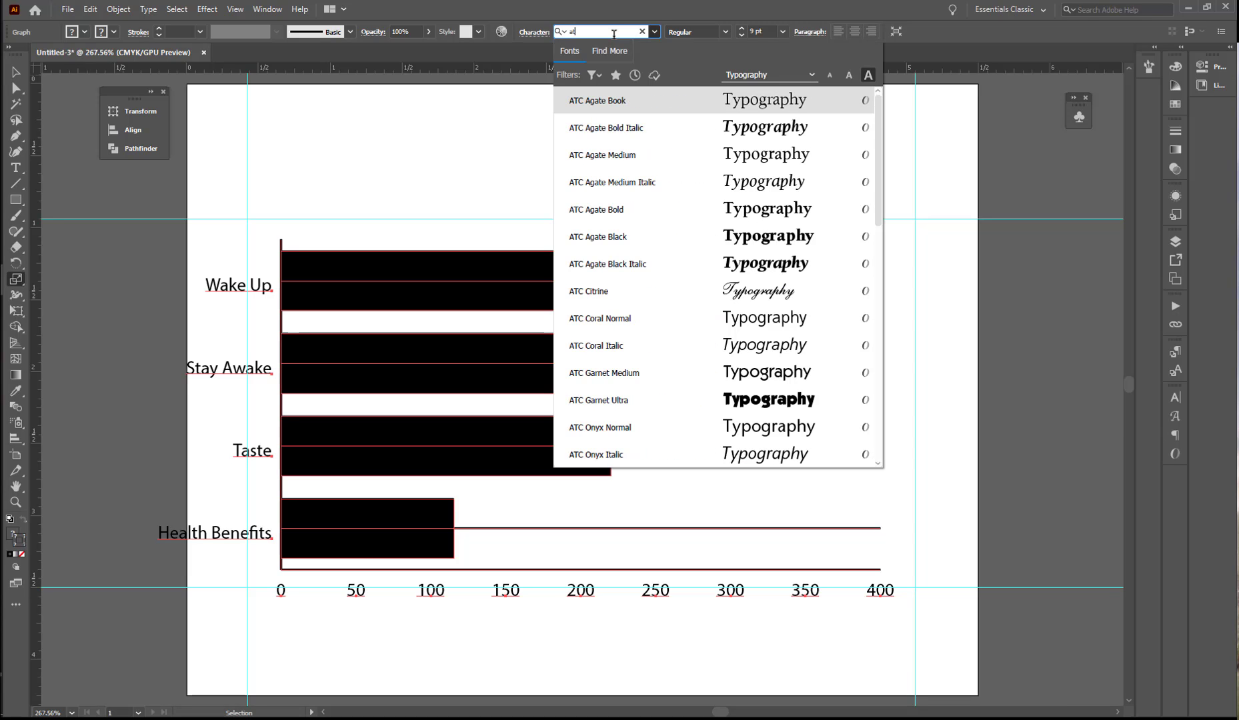
pyautogui.write(' On')
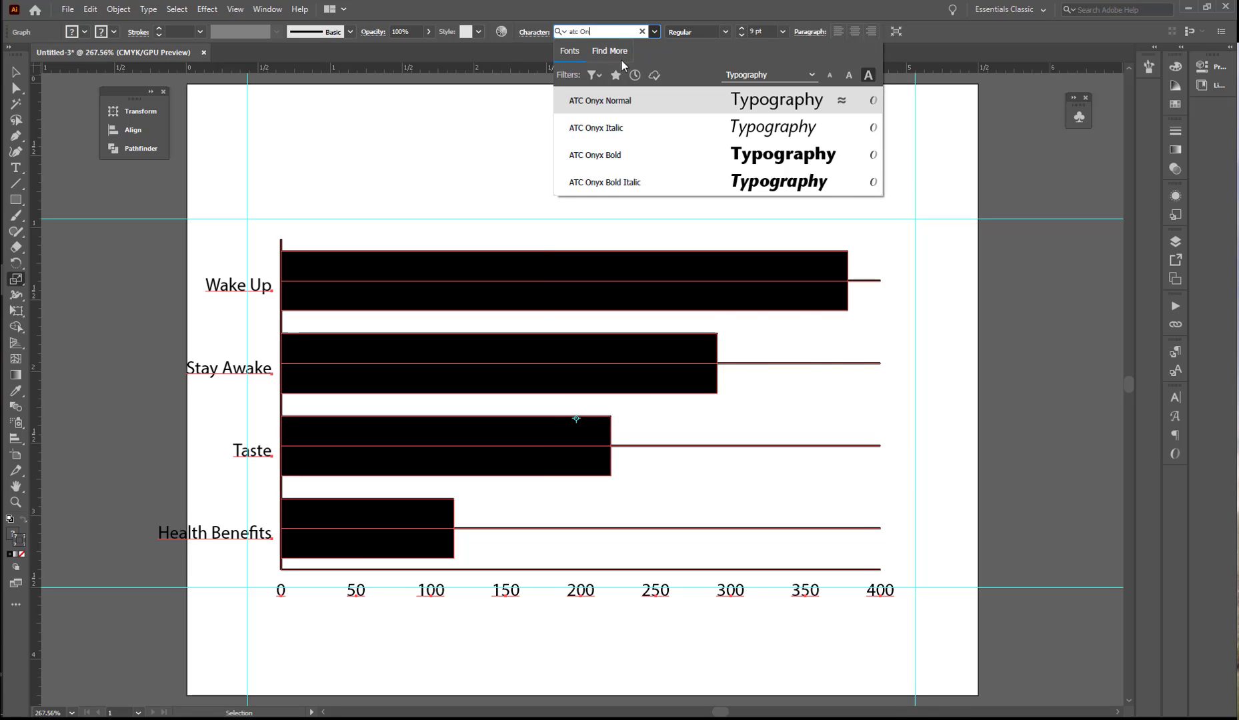
pyautogui.press('Return')
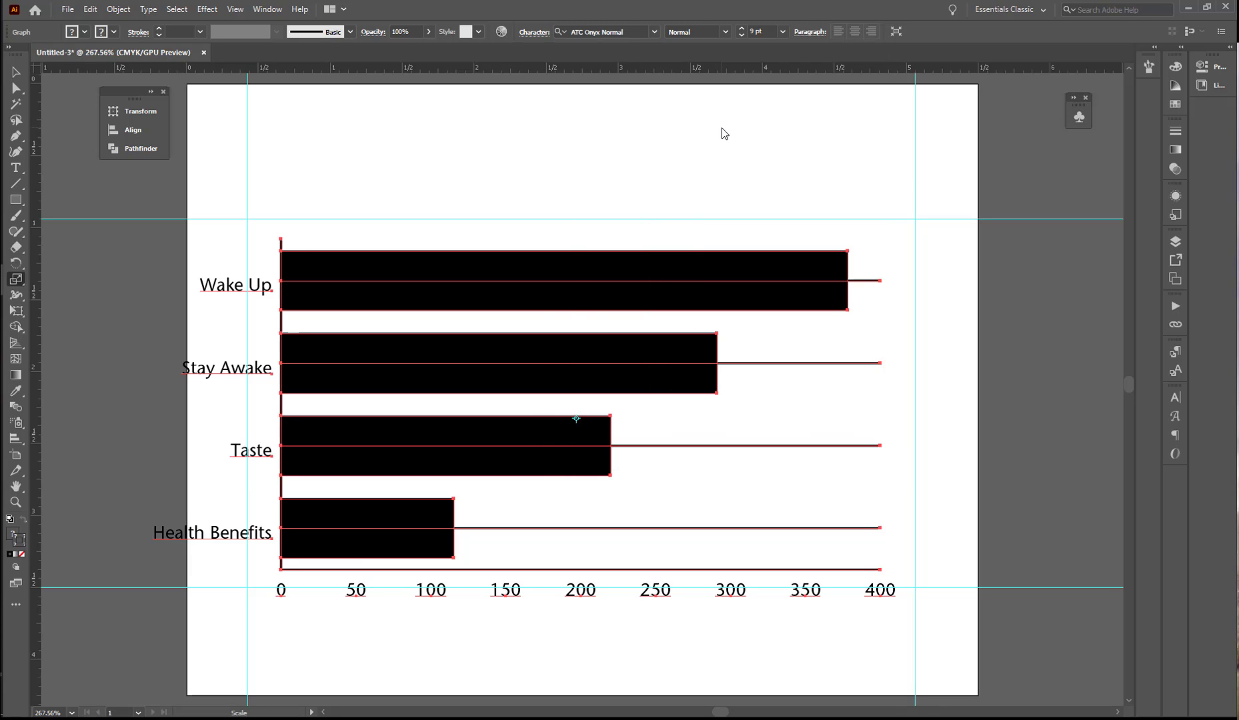
# - Nudge the graph to the right until the end of its horizontal axis lines up with the right vertical guide
pyautogui.click(16, 74)
pyautogui.press('Right')
pyautogui.press('Right')
pyautogui.press('Right')
pyautogui.press('Right')
pyautogui.press('Right')
pyautogui.press('Right')
pyautogui.press('Right')
pyautogui.press('Right')
pyautogui.press('Right')
pyautogui.press('Right')
pyautogui.press('Right')
pyautogui.press('Right')
pyautogui.press('Right')
pyautogui.press('Right')
pyautogui.press('Right')
pyautogui.press('Right')
pyautogui.press('Right')
pyautogui.press('Right')
pyautogui.press('Right')
pyautogui.press('Right')
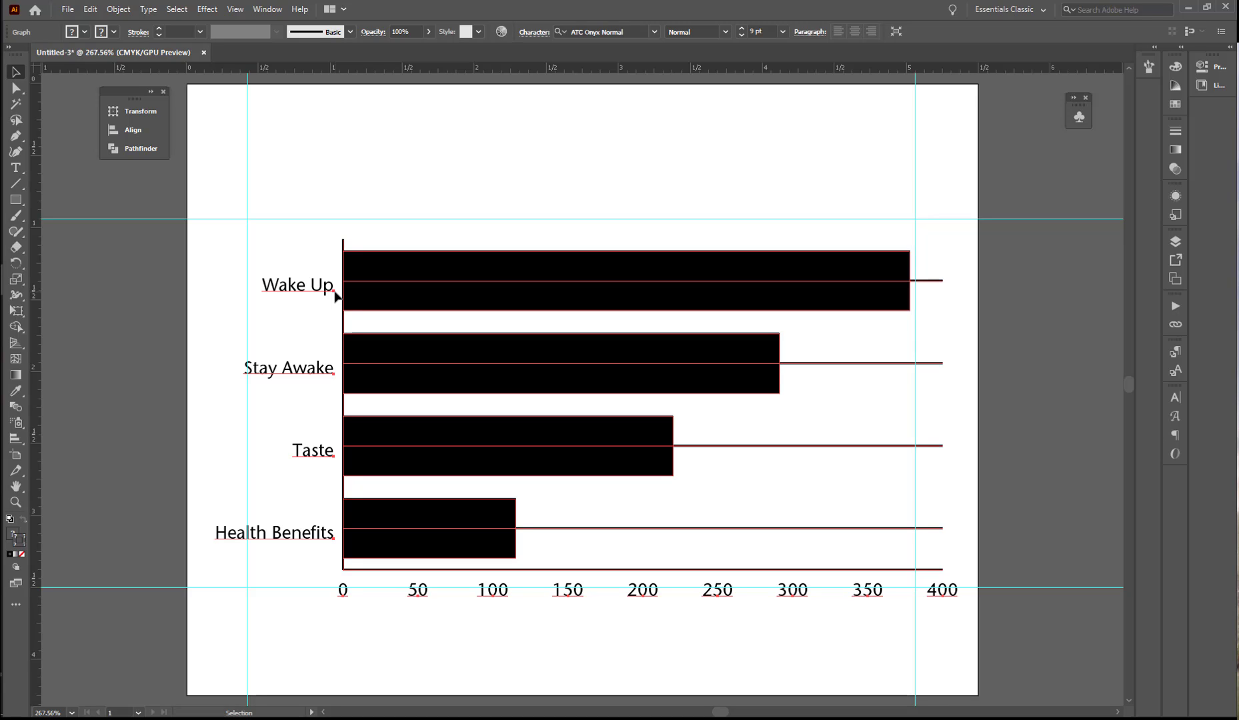
pyautogui.press('Left')
pyautogui.press('Left')
pyautogui.press('Left')
pyautogui.press('Left')
pyautogui.press('Left')
pyautogui.press('Left')
pyautogui.press('Left')
pyautogui.press('Left')
pyautogui.press('Left')
pyautogui.press('Left')
pyautogui.press('Left')
pyautogui.press('Left')
pyautogui.press('Left')
pyautogui.press('Left')
pyautogui.press('Left')
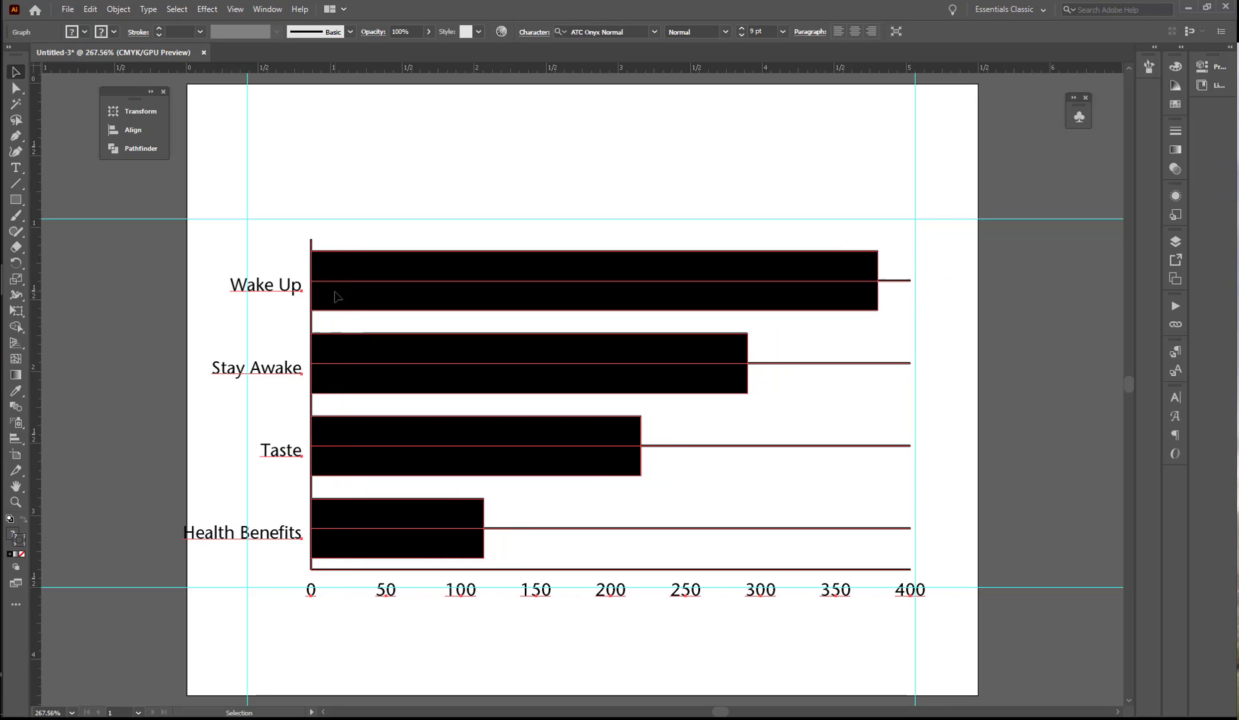
pyautogui.press('Right')
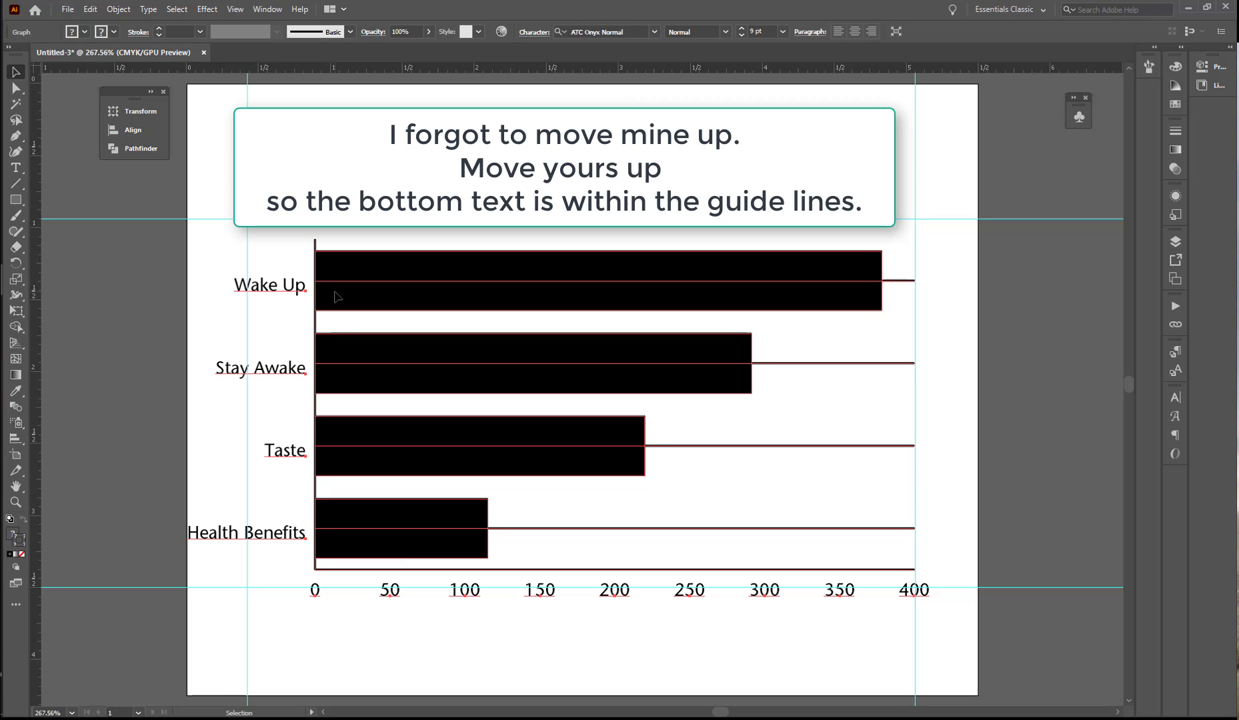
# - Override the calculated tick values of the graph's value axis, with minimum 0, maximum 400 and 4 divisions
pyautogui.rightClick(390, 269)
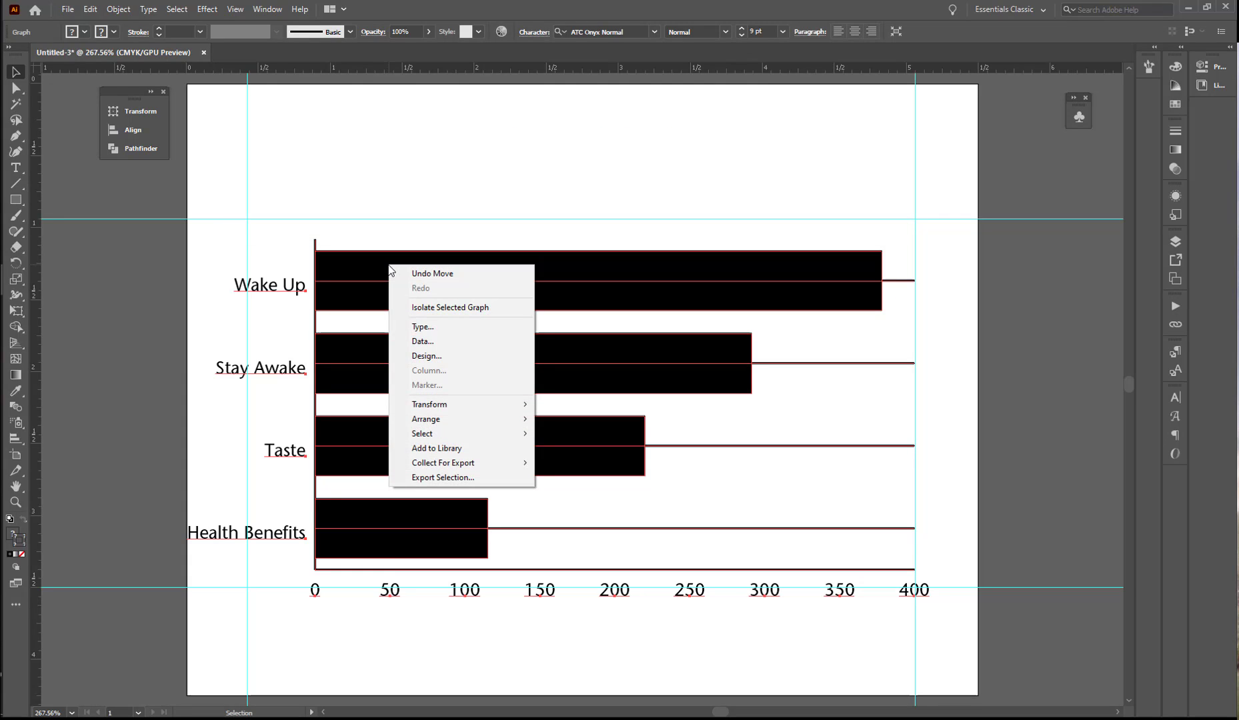
pyautogui.click(440, 329)
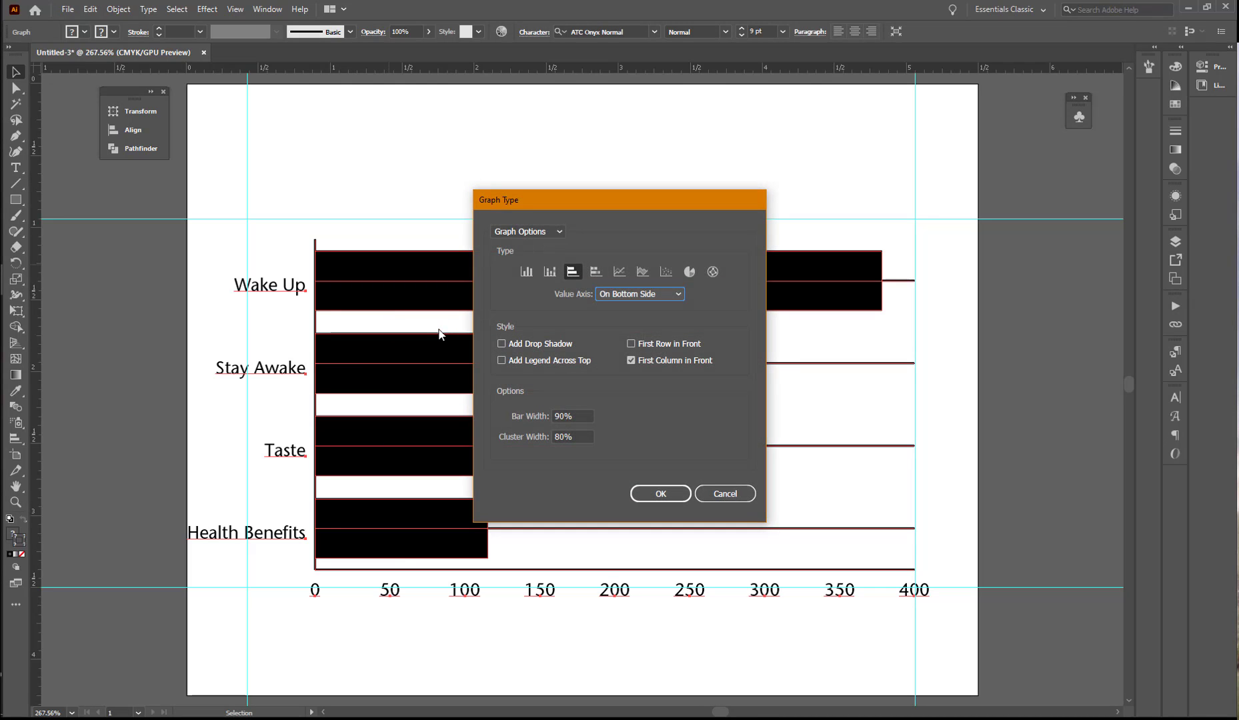
pyautogui.click(558, 231)
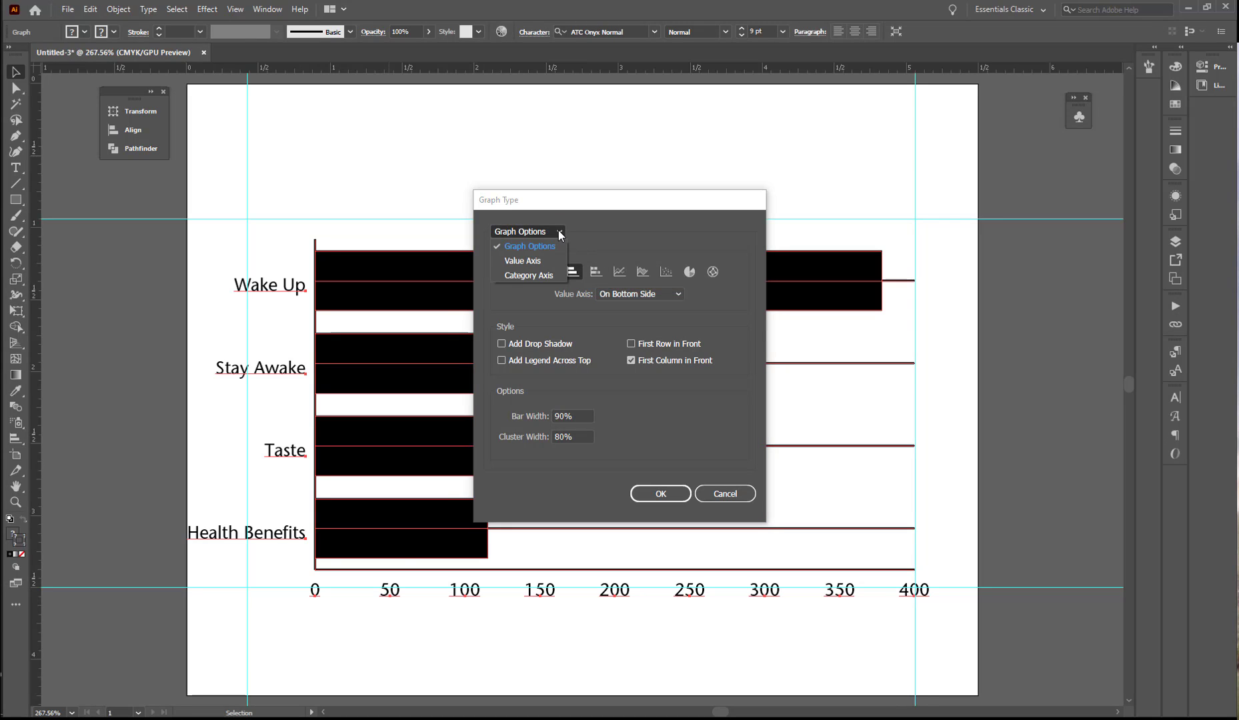
pyautogui.click(542, 262)
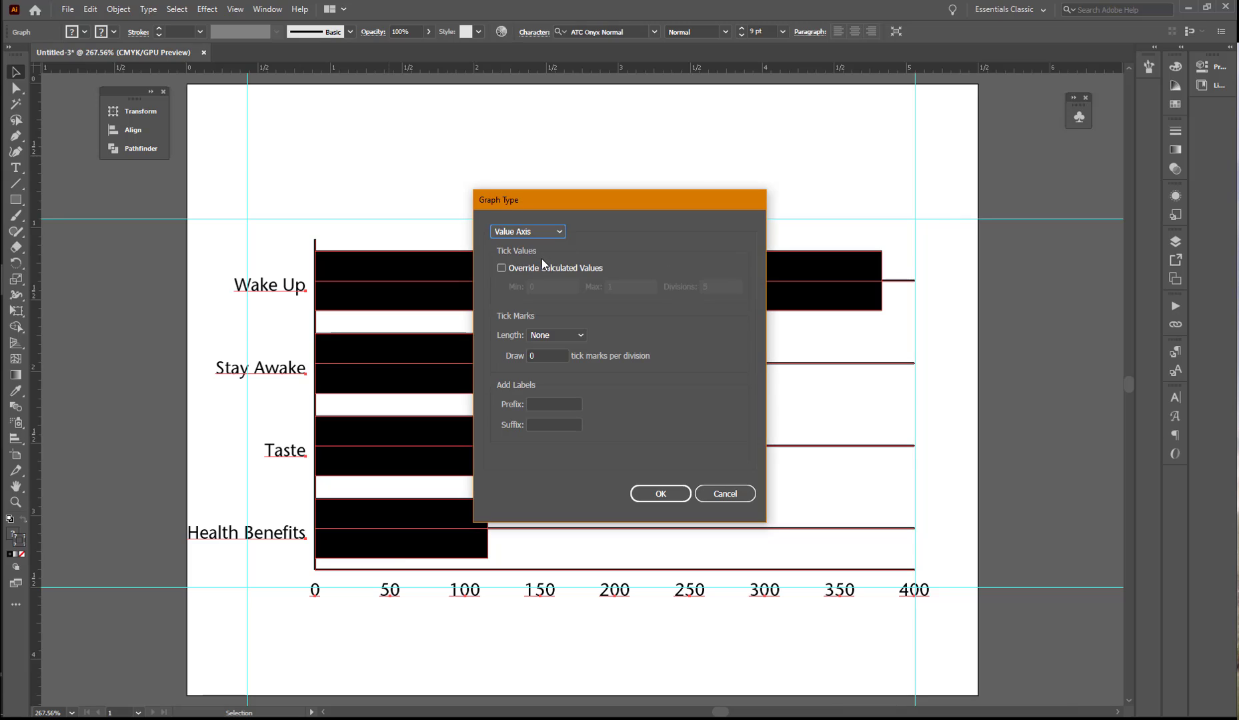
pyautogui.click(501, 268)
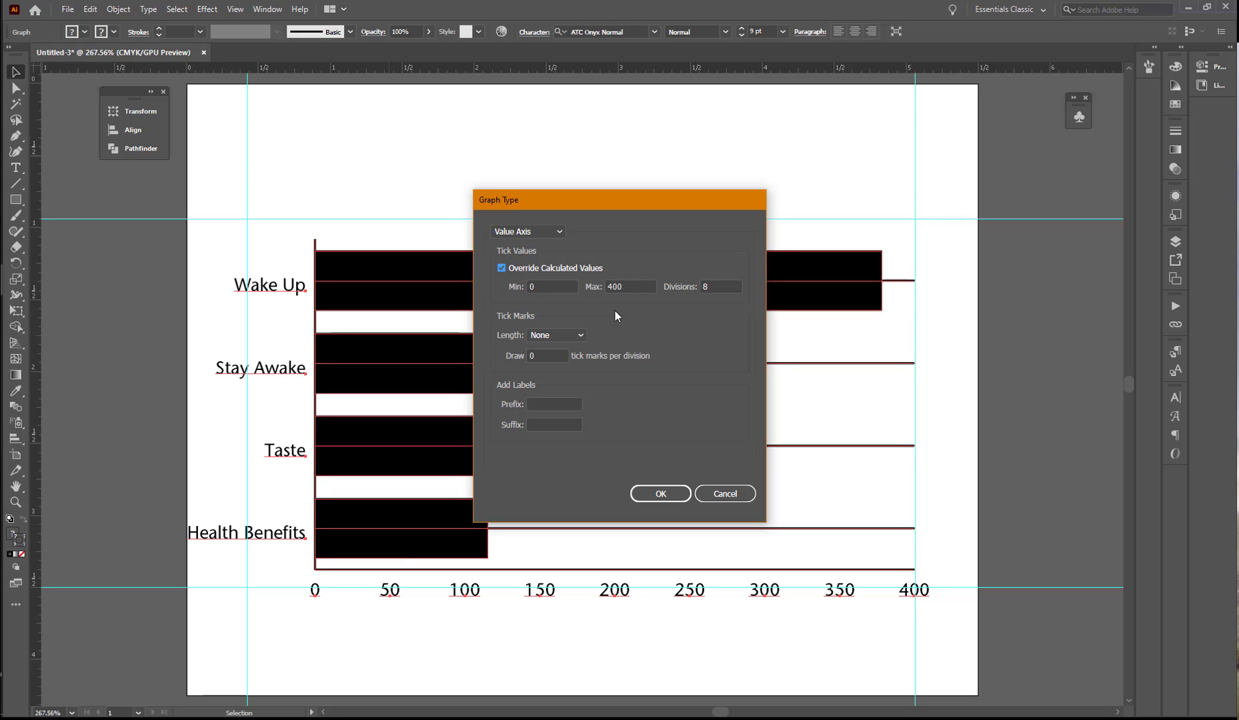
pyautogui.doubleClick(713, 285)
pyautogui.click(581, 337)
pyautogui.click(642, 327)
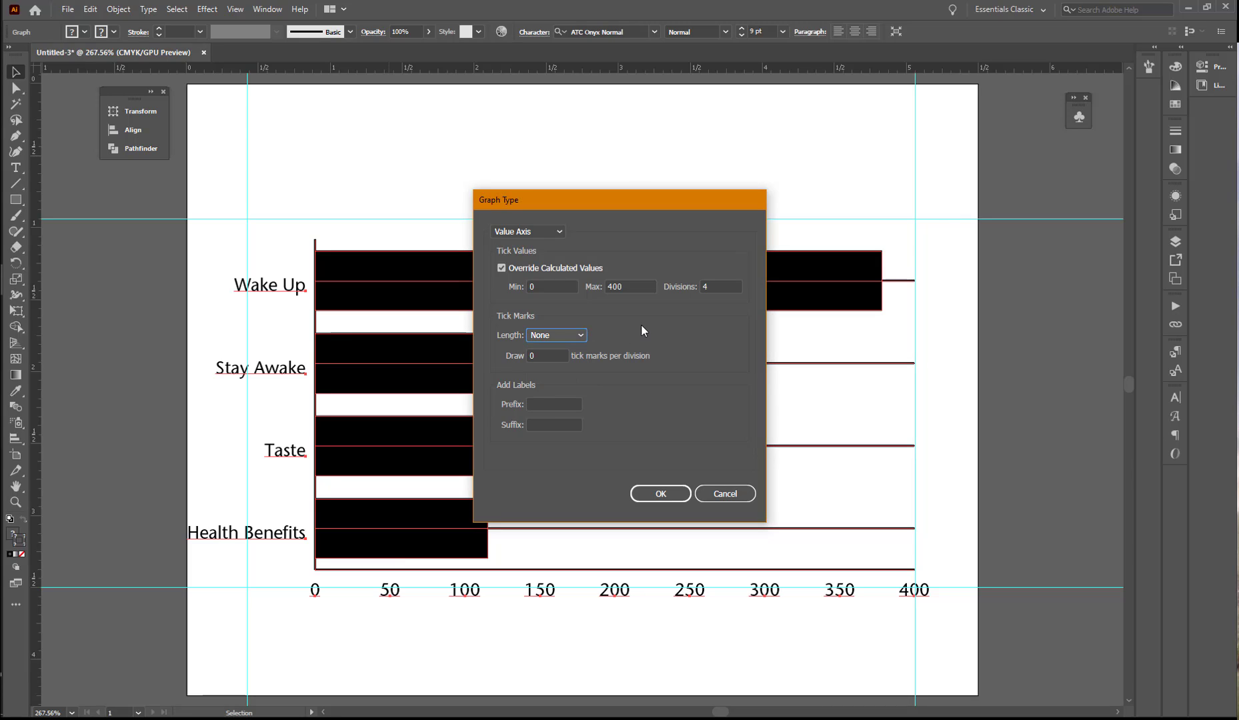
# - Set the category axis tick mark length to None and apply the graph type settings
pyautogui.click(560, 232)
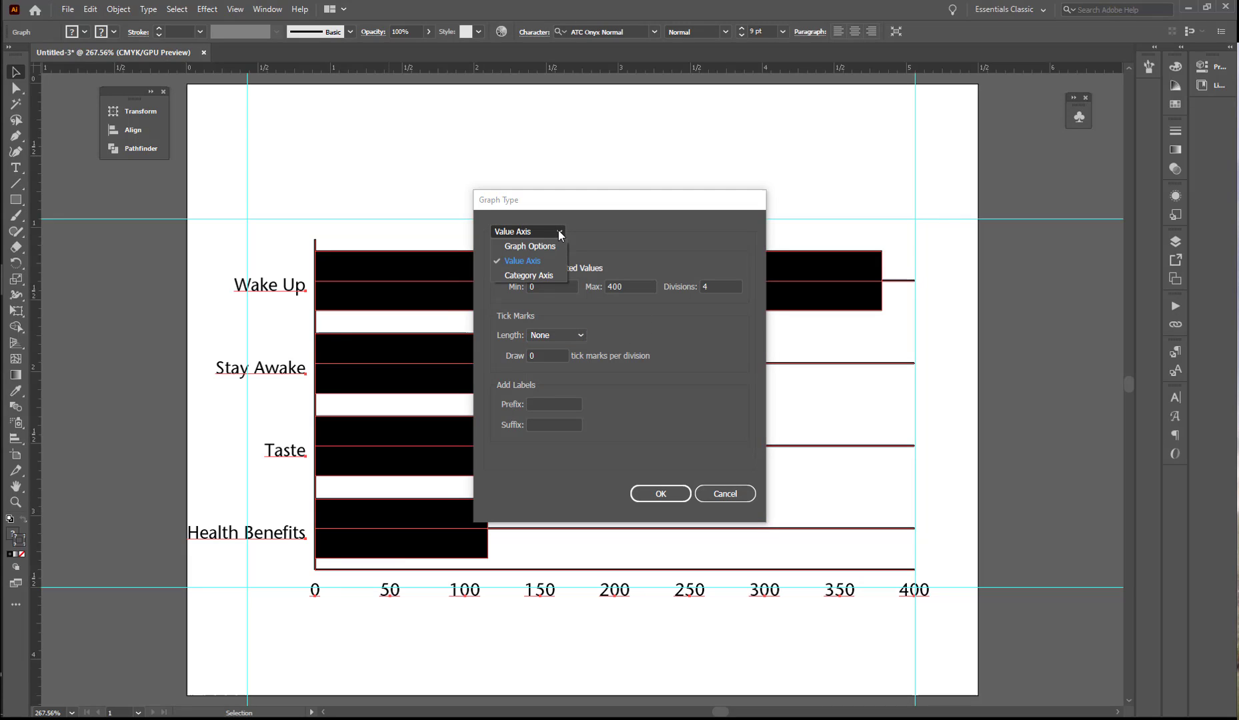
pyautogui.click(534, 275)
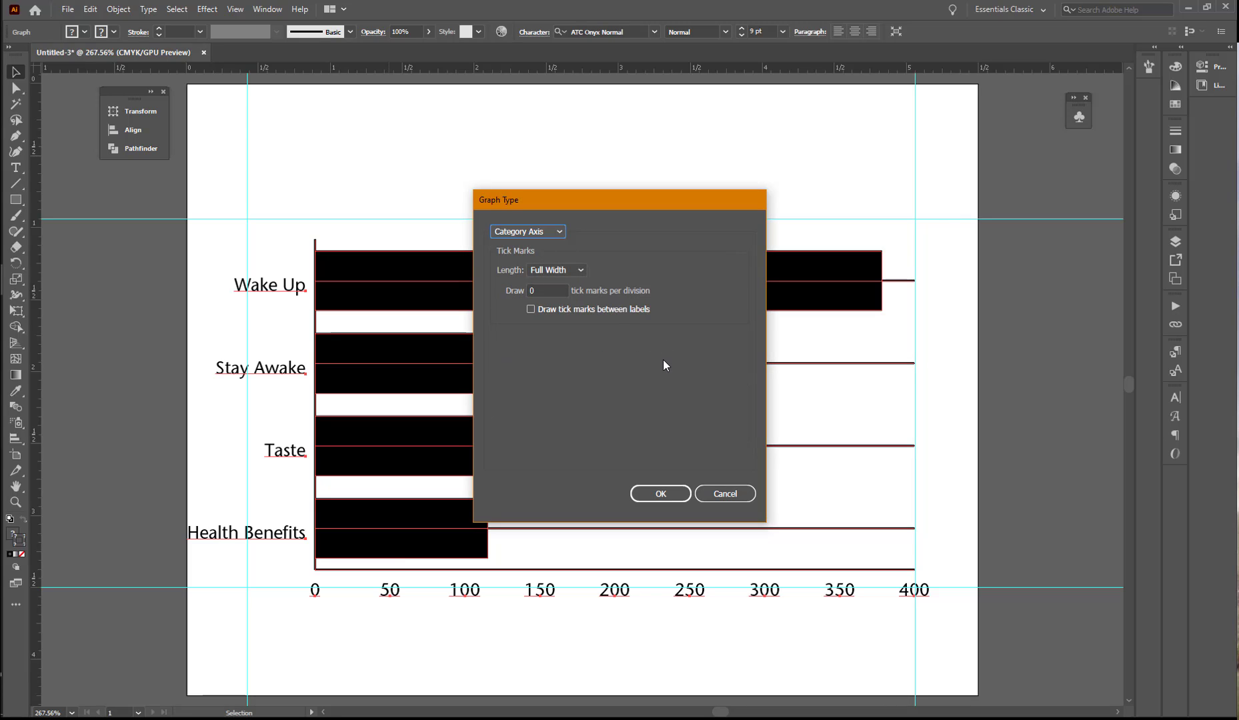
pyautogui.click(581, 268)
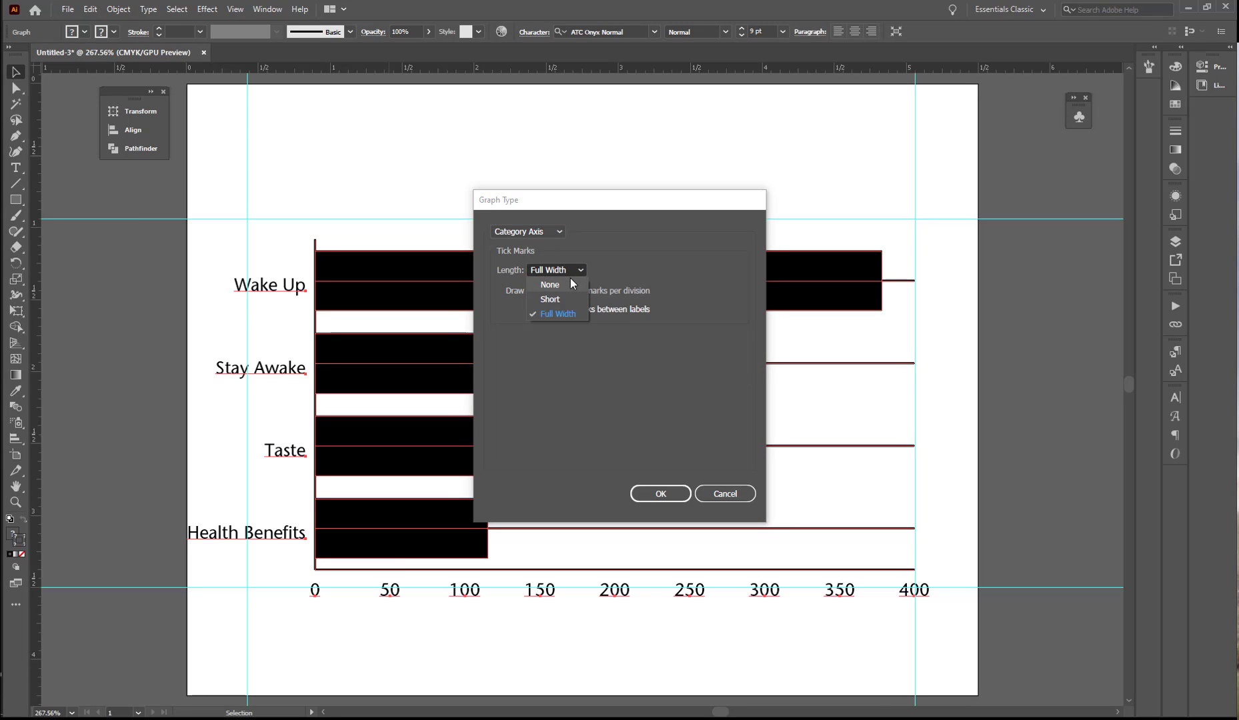
pyautogui.click(568, 284)
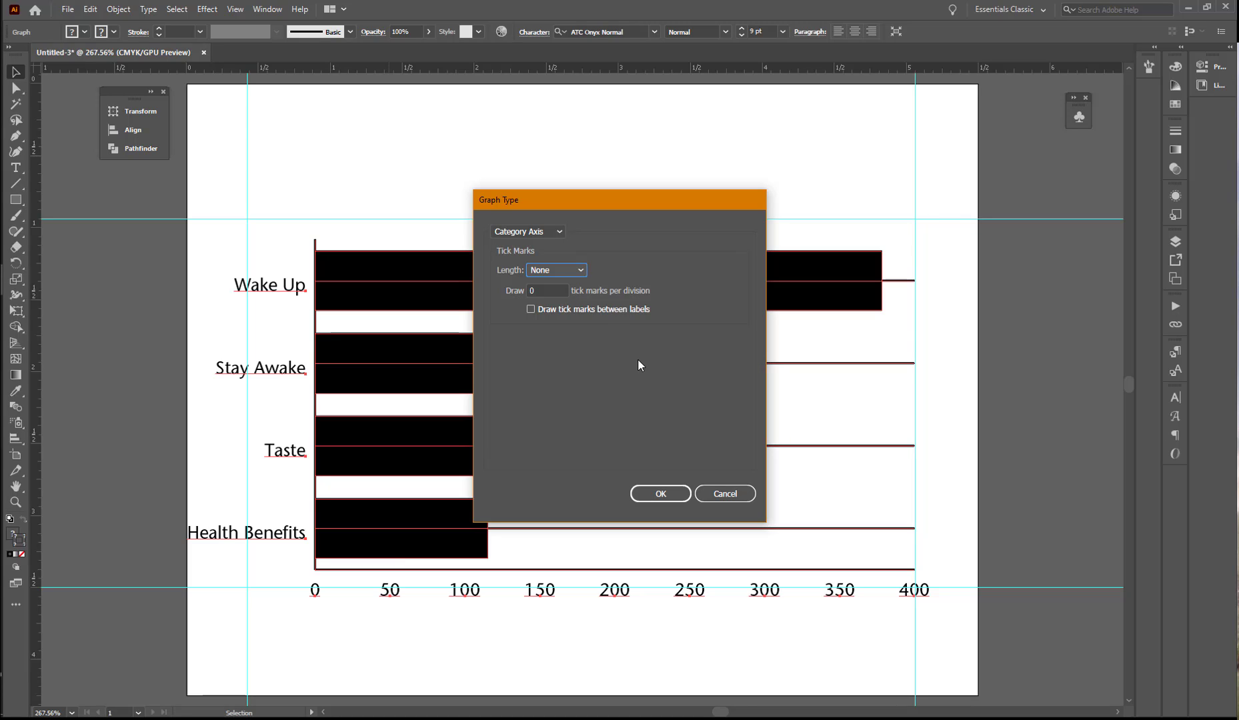
pyautogui.click(655, 492)
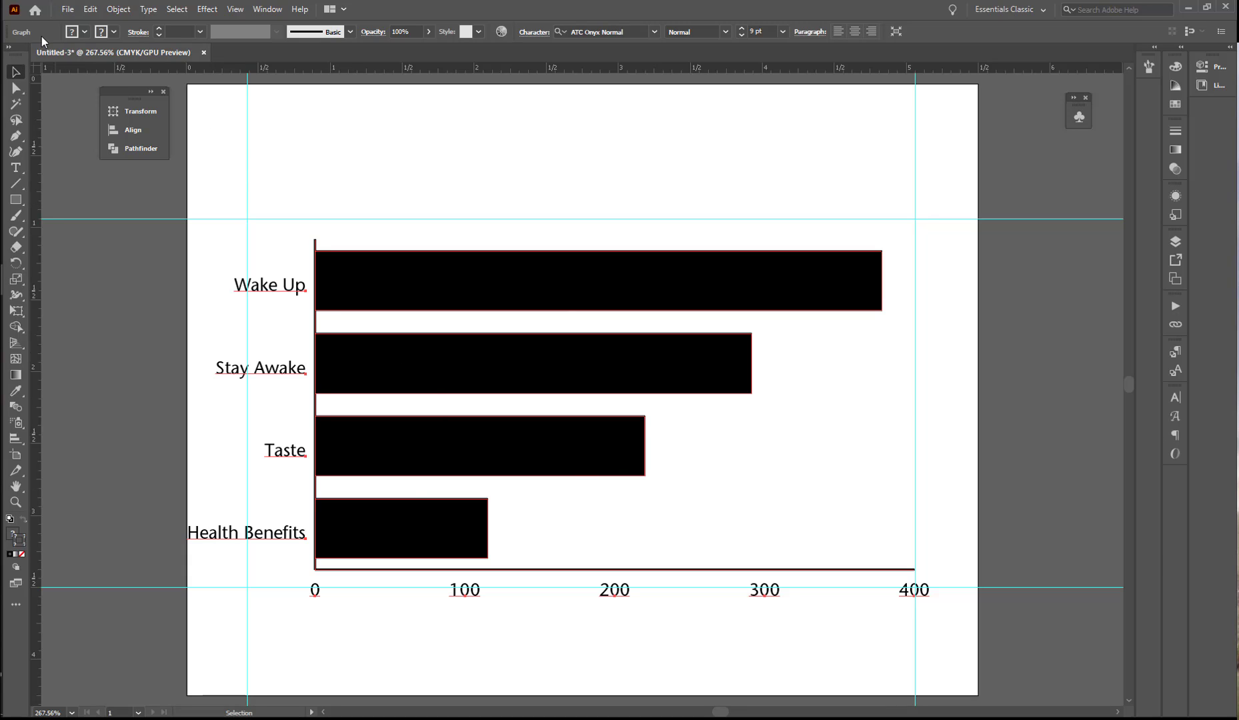
# - Save the document as reasons-graph in Adobe Illustrator format with the default Illustrator 2020 options
pyautogui.click(67, 9)
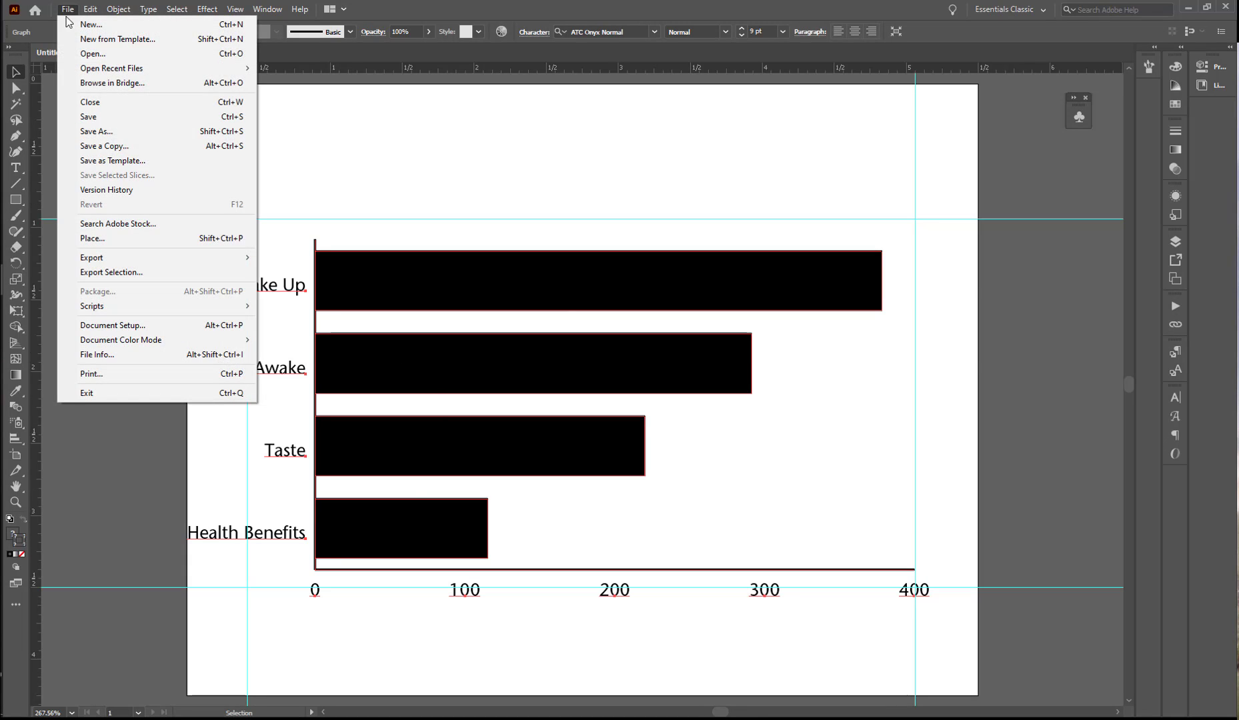
pyautogui.click(86, 113)
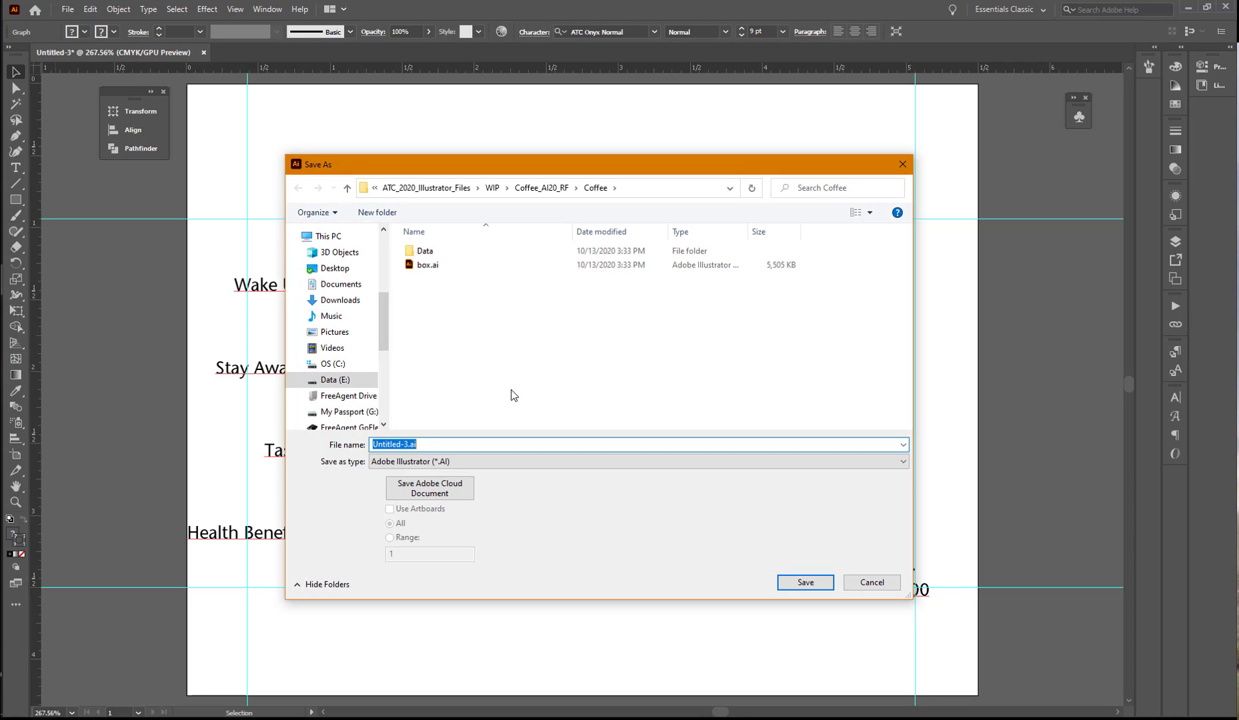
pyautogui.write('reasons-graph')
pyautogui.press('Return')
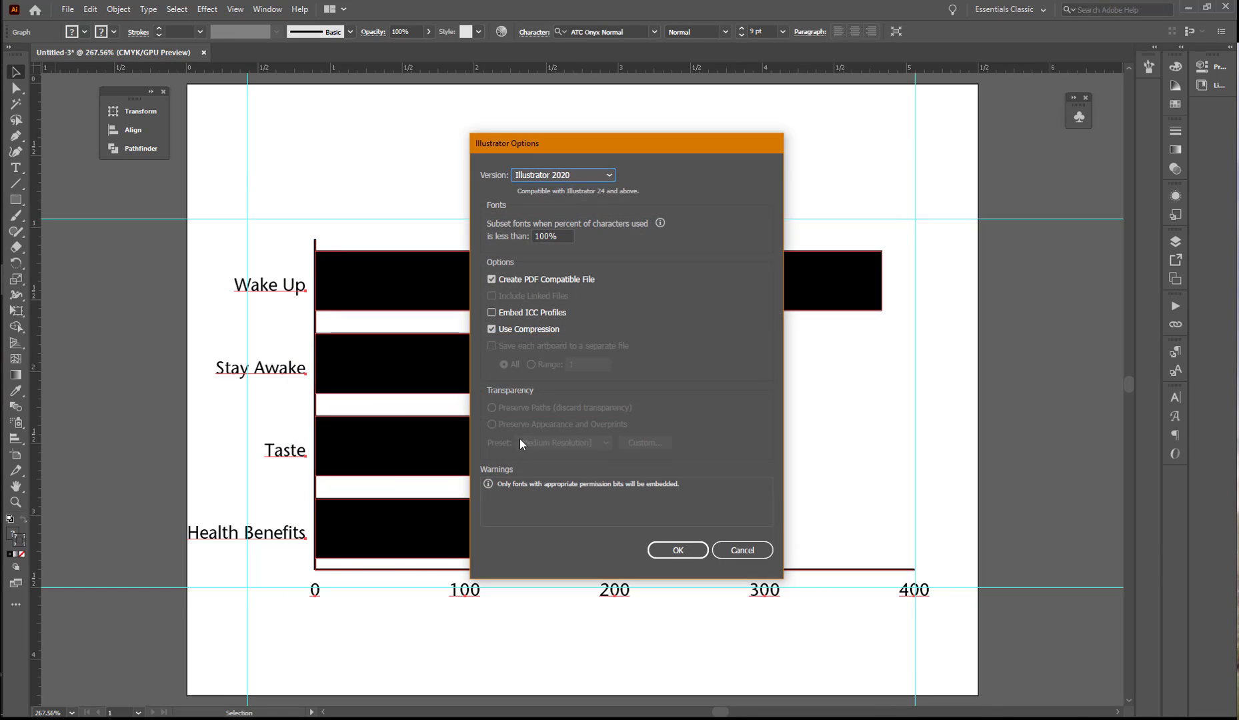
pyautogui.click(676, 550)
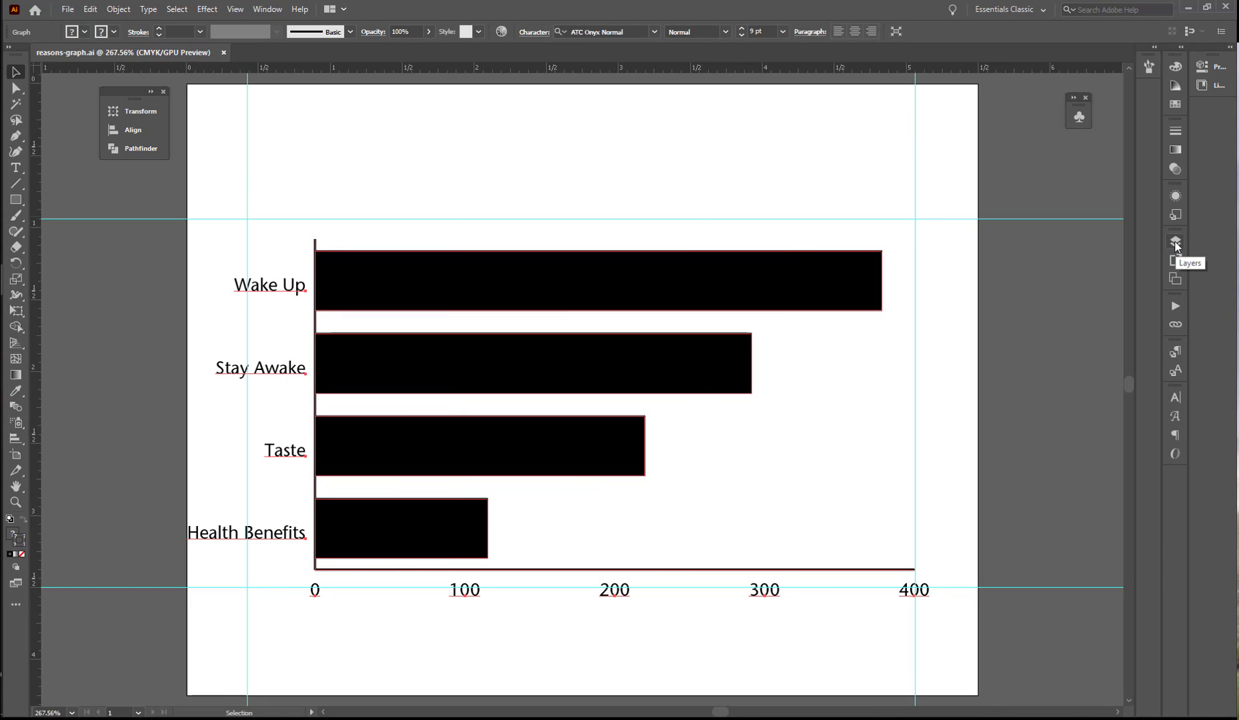
# - Make the Design Elements layer visible
pyautogui.click(1176, 243)
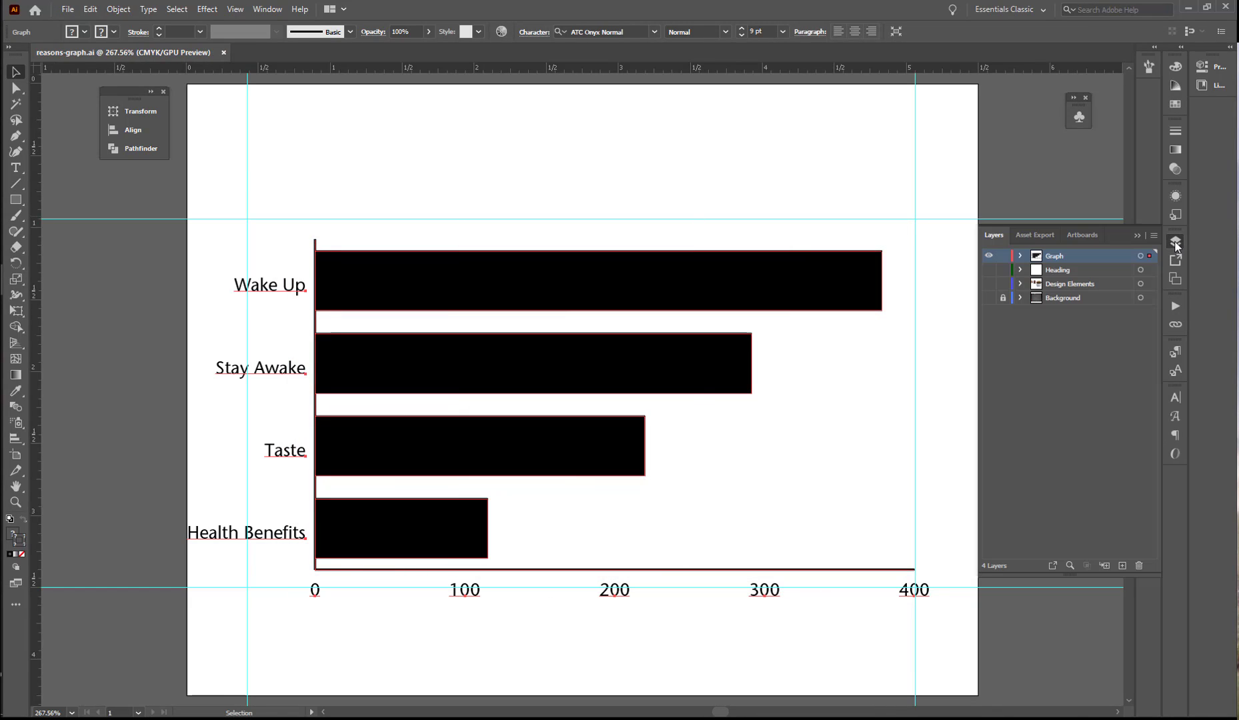
pyautogui.click(988, 284)
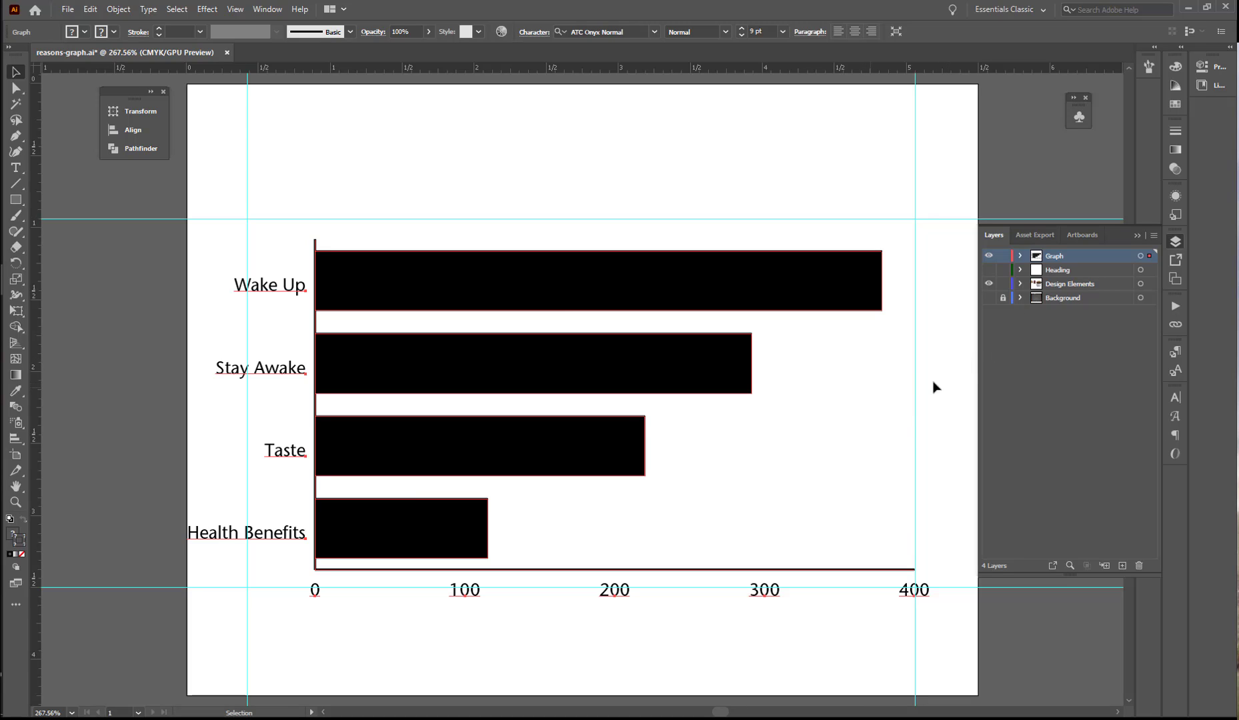
pyautogui.click(996, 373)
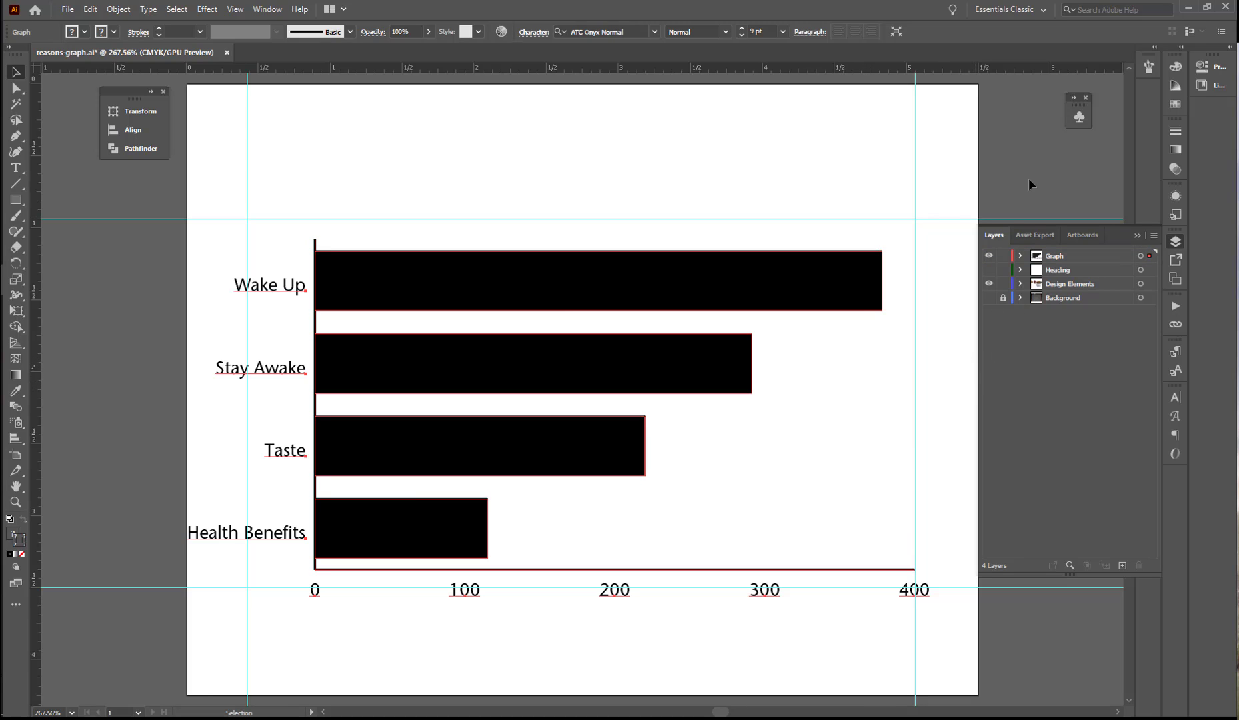
# - Create a new graph design from the coffee bean pattern artwork beside the artboard
pyautogui.keyDown('ctrl'); pyautogui.keyDown('alt'); pyautogui.click(800, 336); pyautogui.keyUp('alt'); pyautogui.keyUp('ctrl')
pyautogui.moveTo(827, 434); pyautogui.dragTo(717, 398)
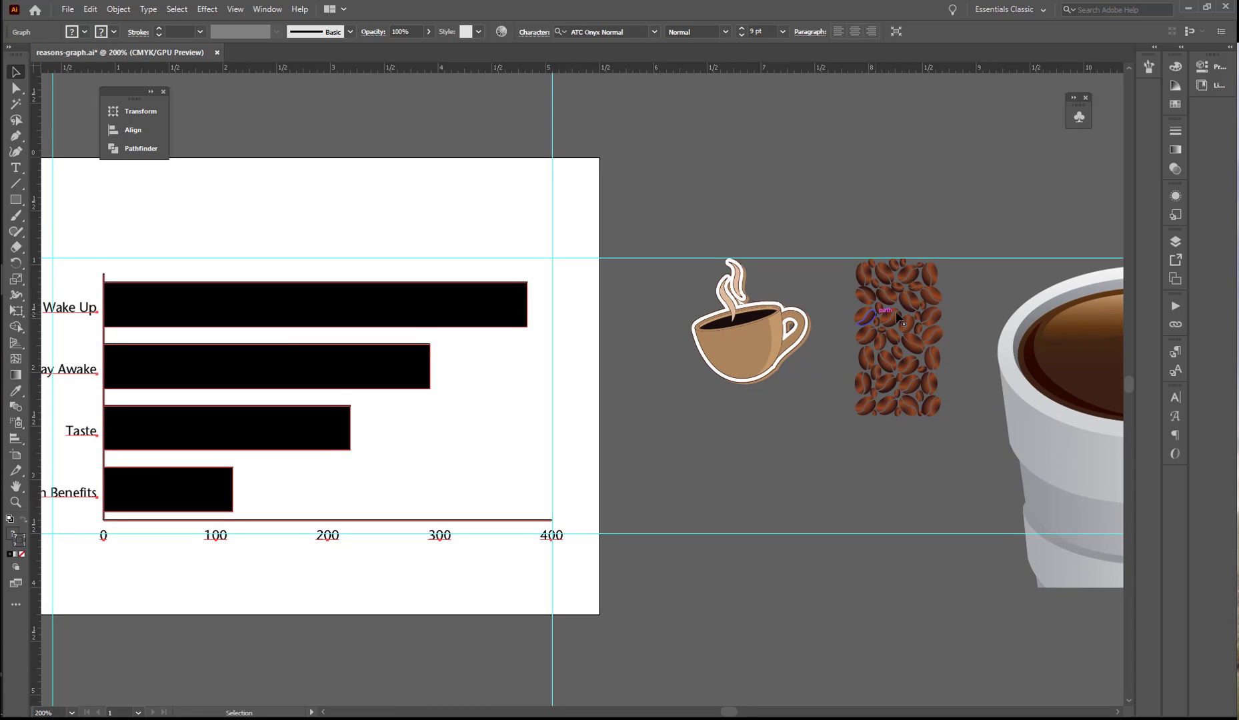
pyautogui.click(895, 346)
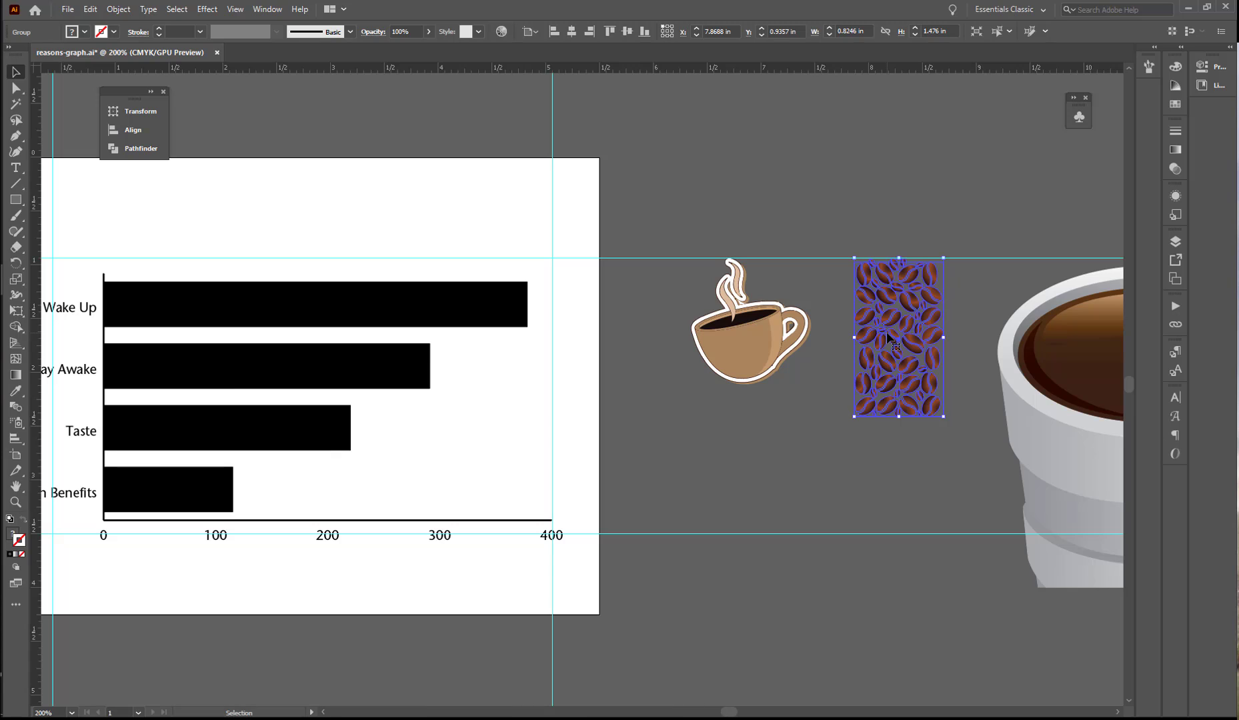
pyautogui.click(120, 10)
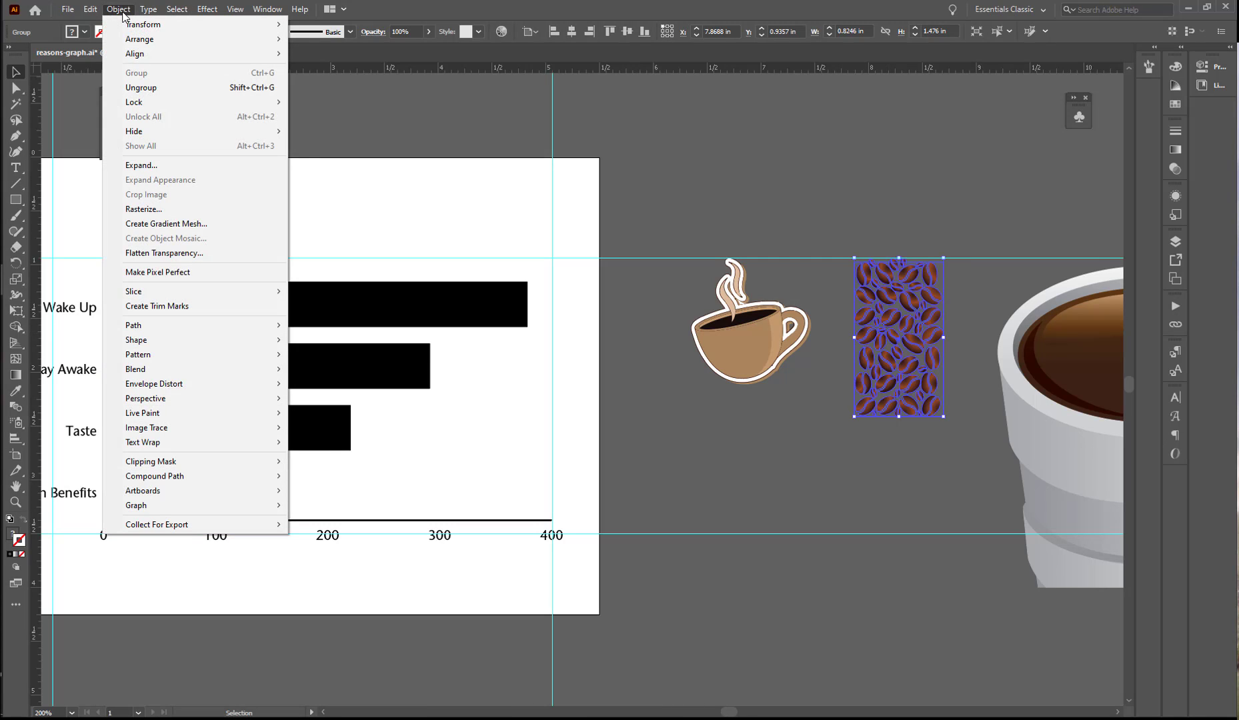
pyautogui.moveTo(154, 358)
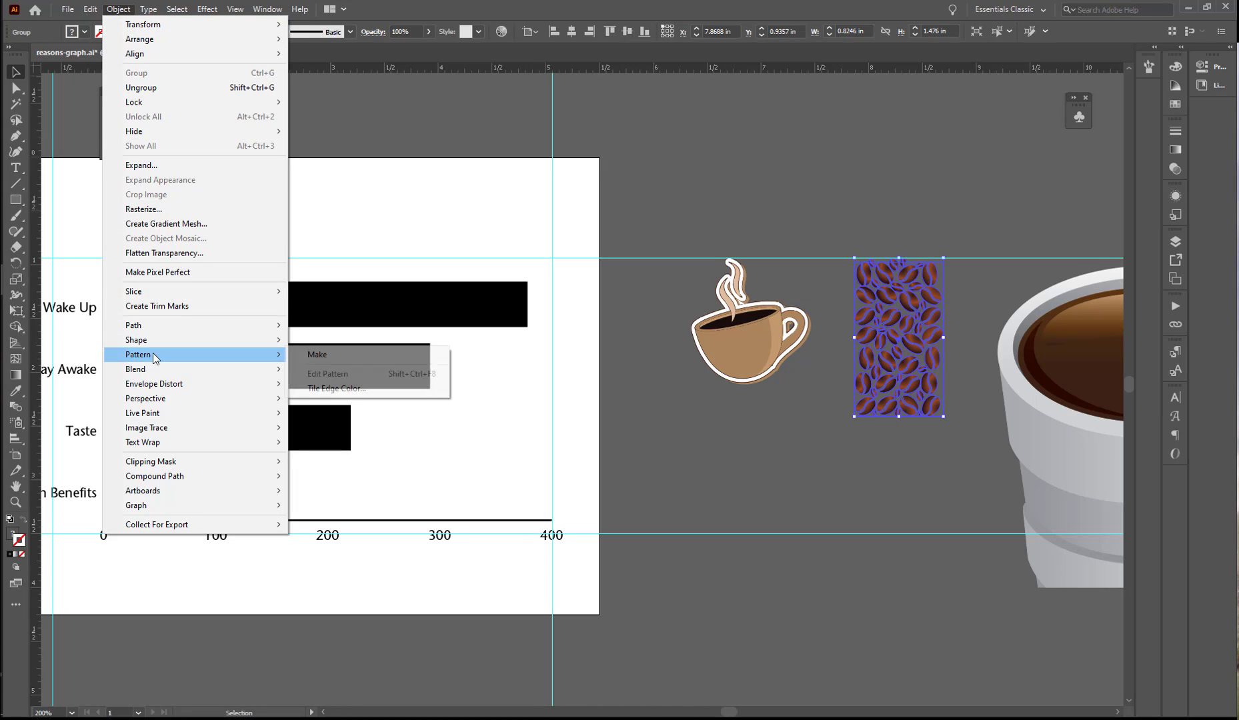
pyautogui.moveTo(173, 509)
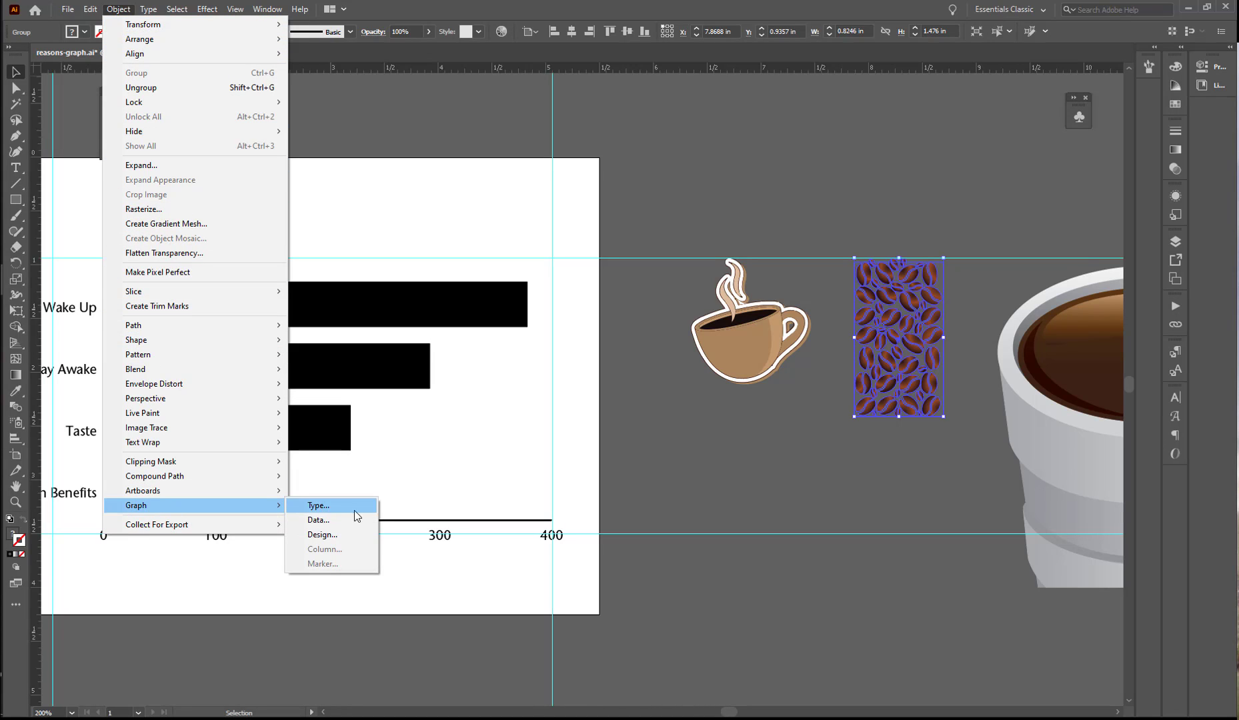
pyautogui.click(336, 535)
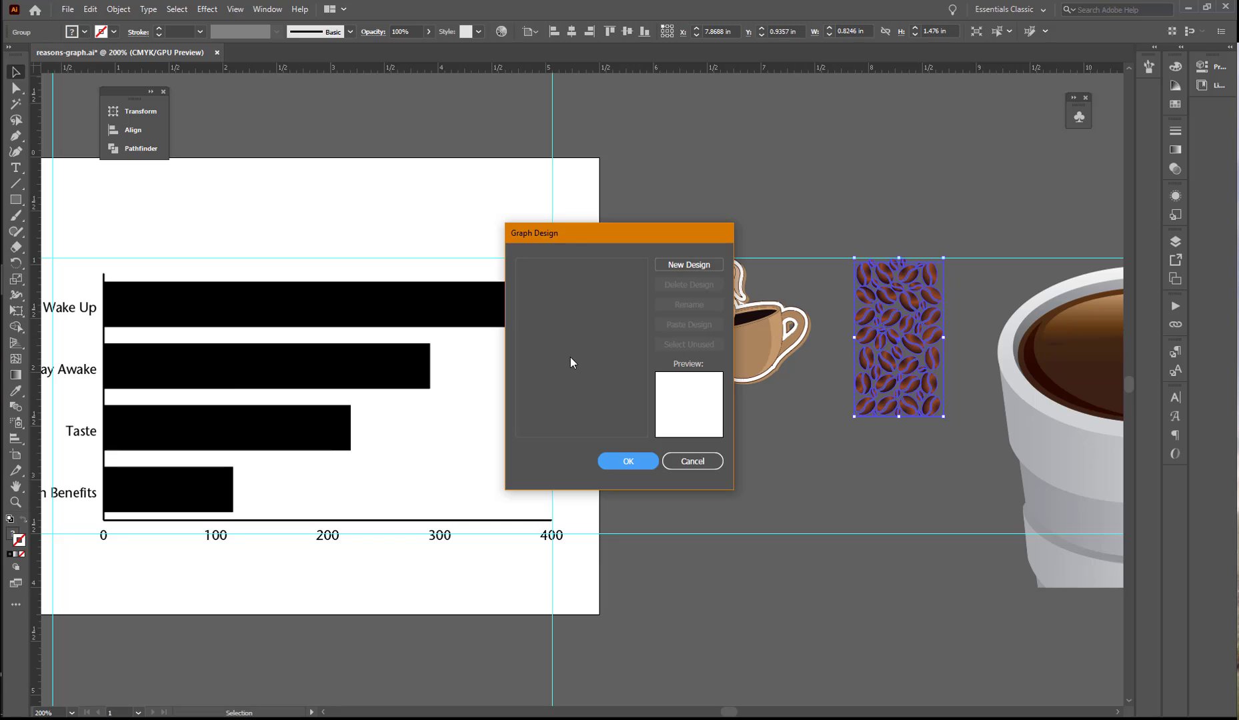
pyautogui.click(677, 268)
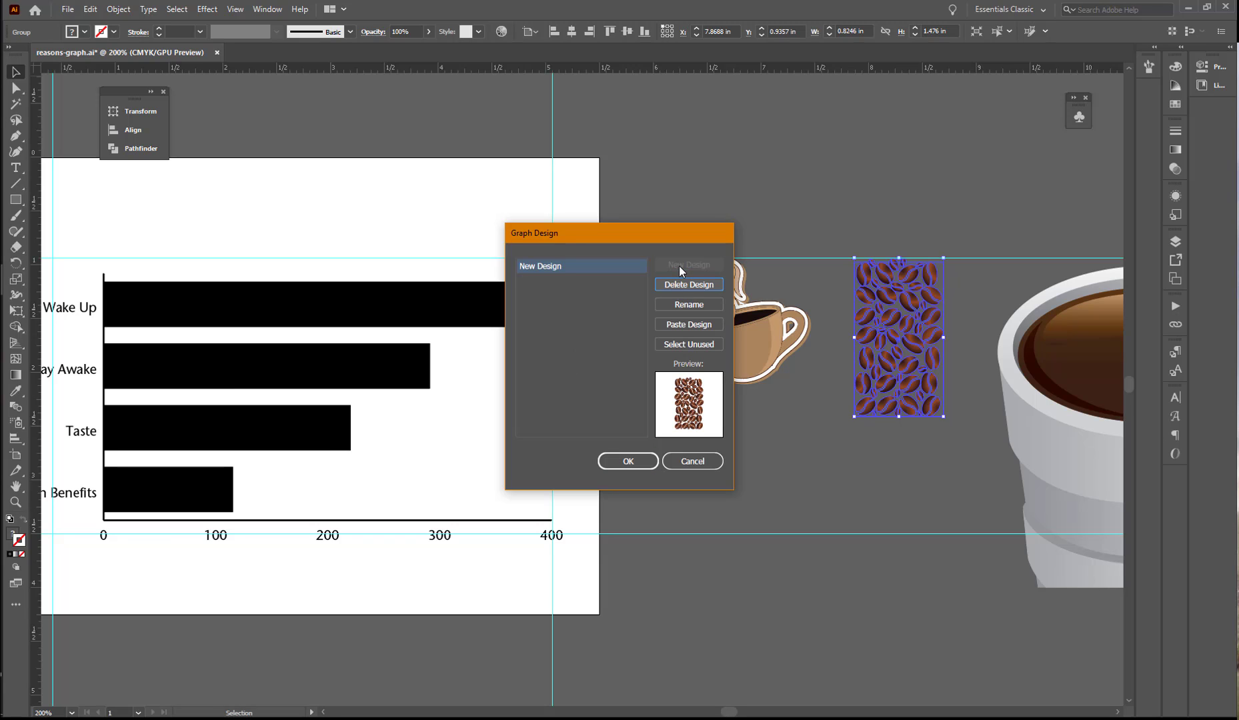
# - Rename the new graph design as Coffee Beans and accept the graph designs
pyautogui.click(685, 304)
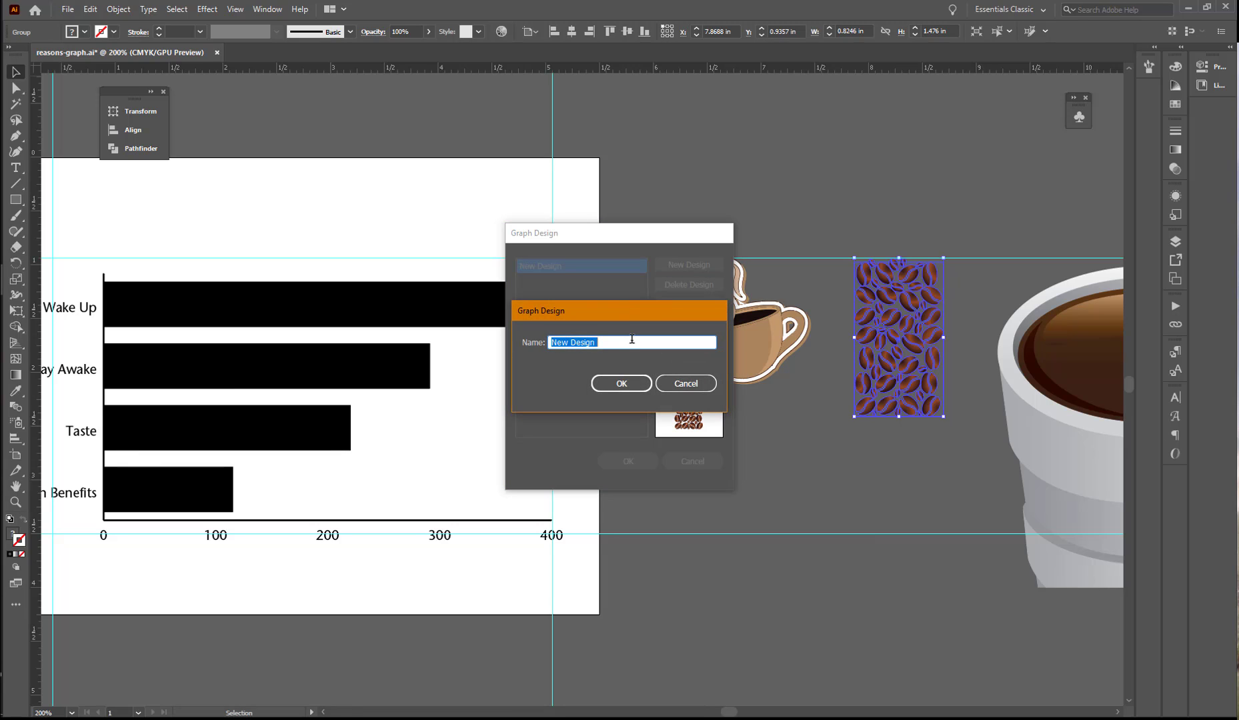
pyautogui.write('Coffee Beans')
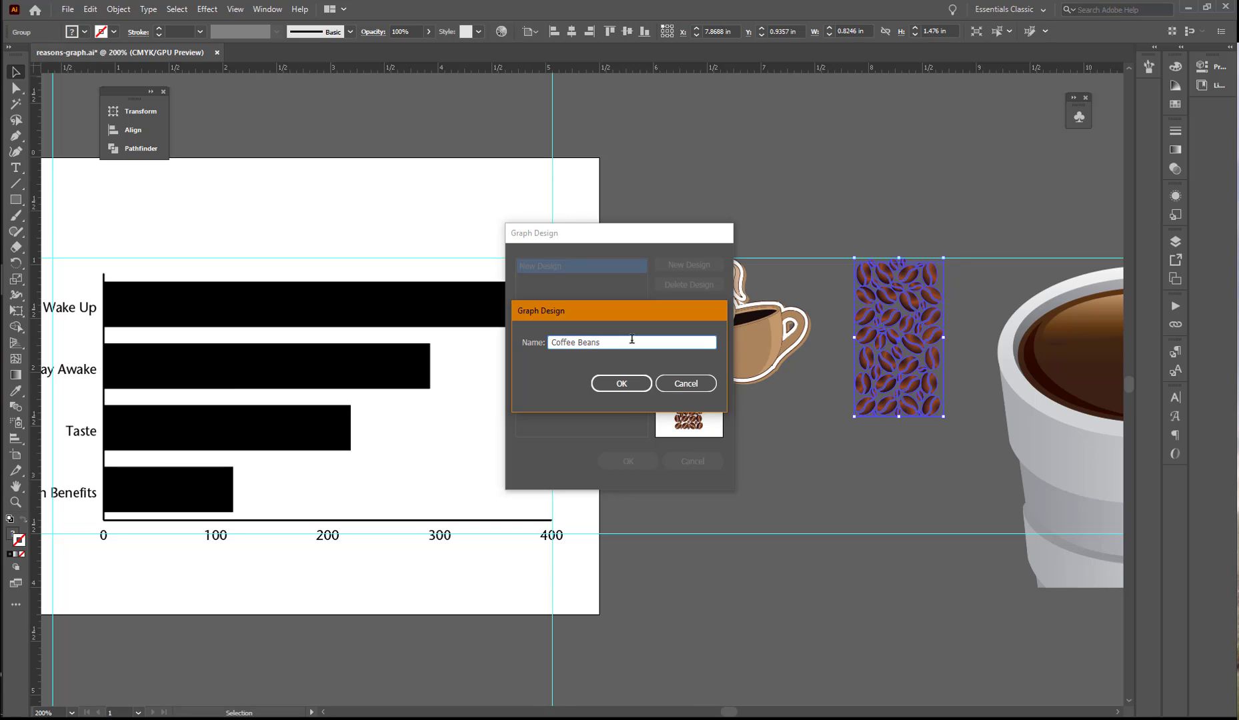
pyautogui.click(614, 384)
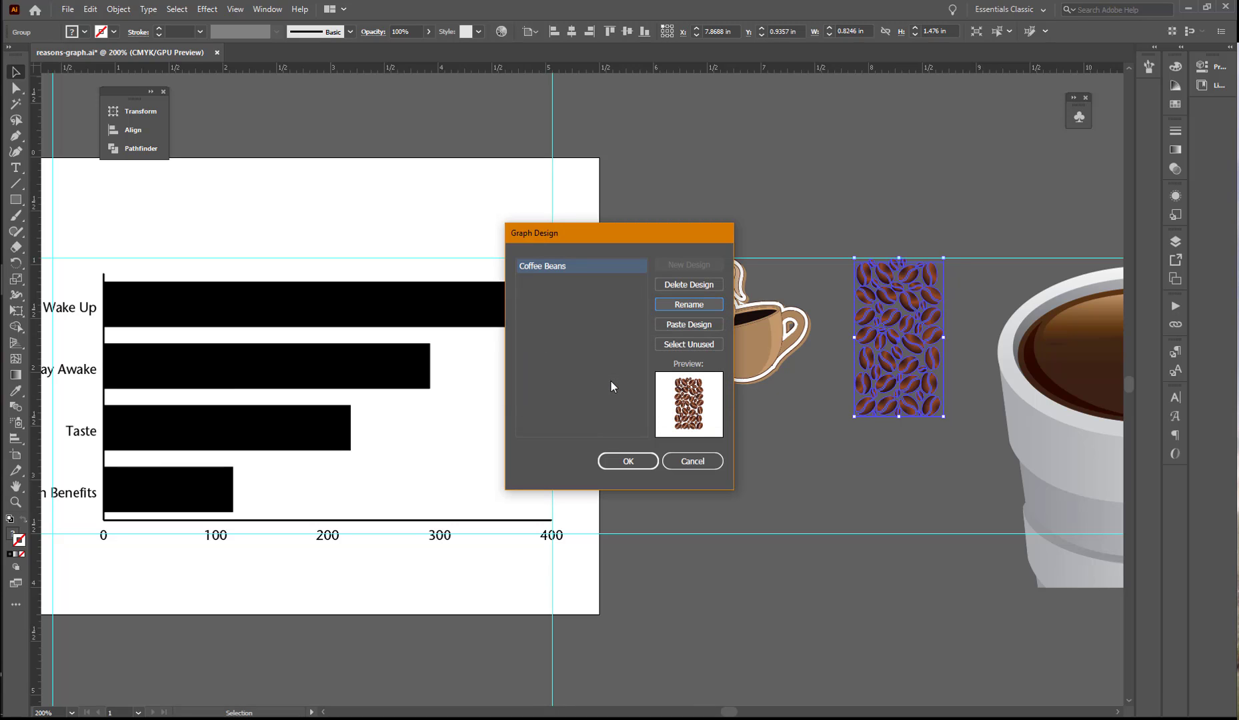
pyautogui.click(627, 461)
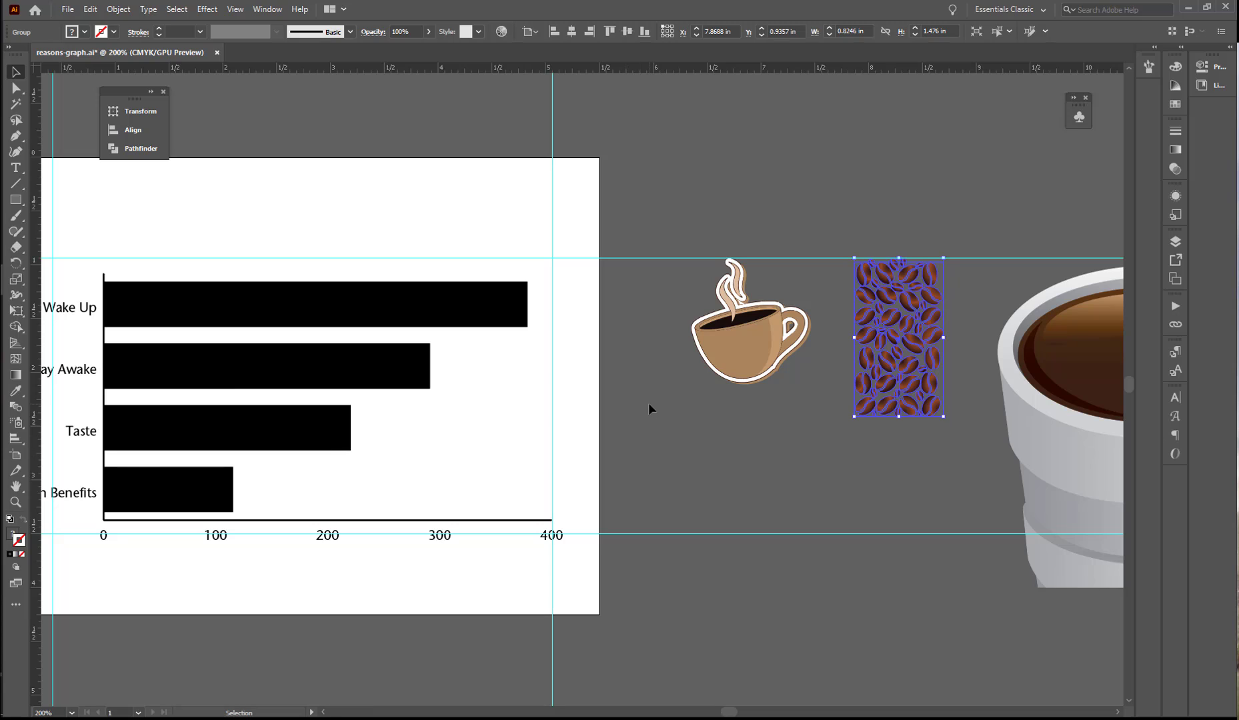
# - Choose Coffee Beans as the column design for the whole bar graph
pyautogui.click(407, 316)
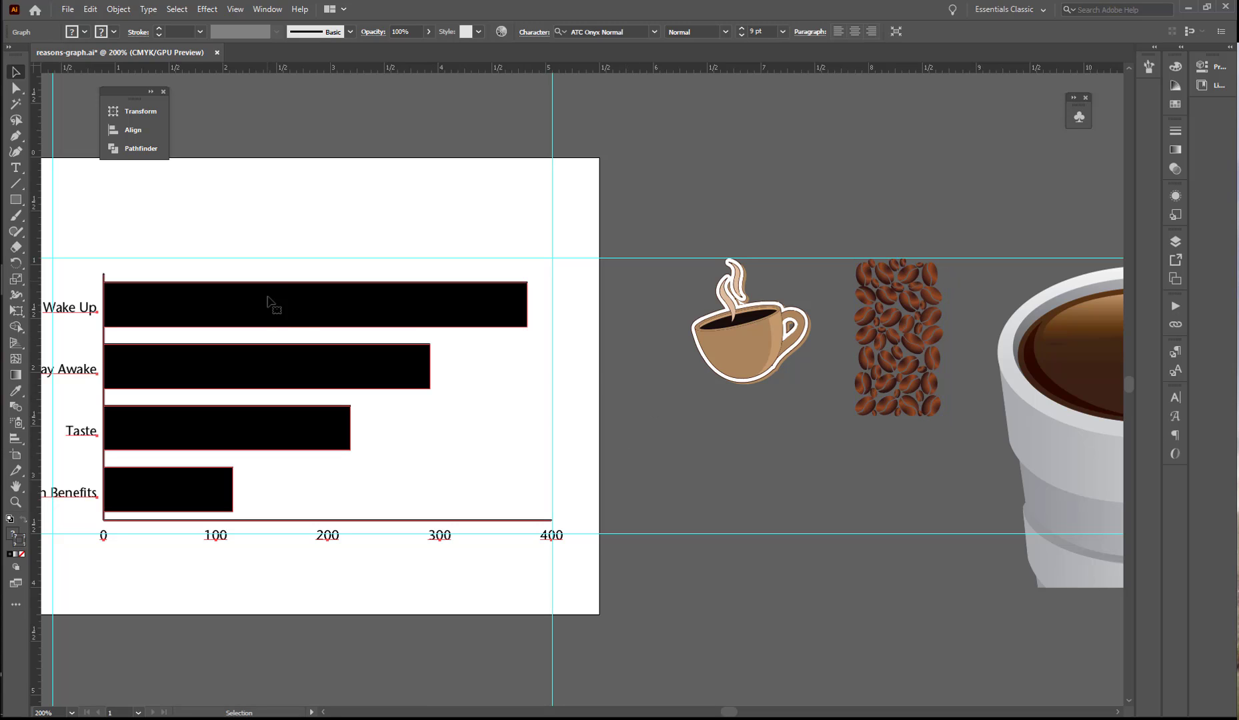
pyautogui.rightClick(295, 318)
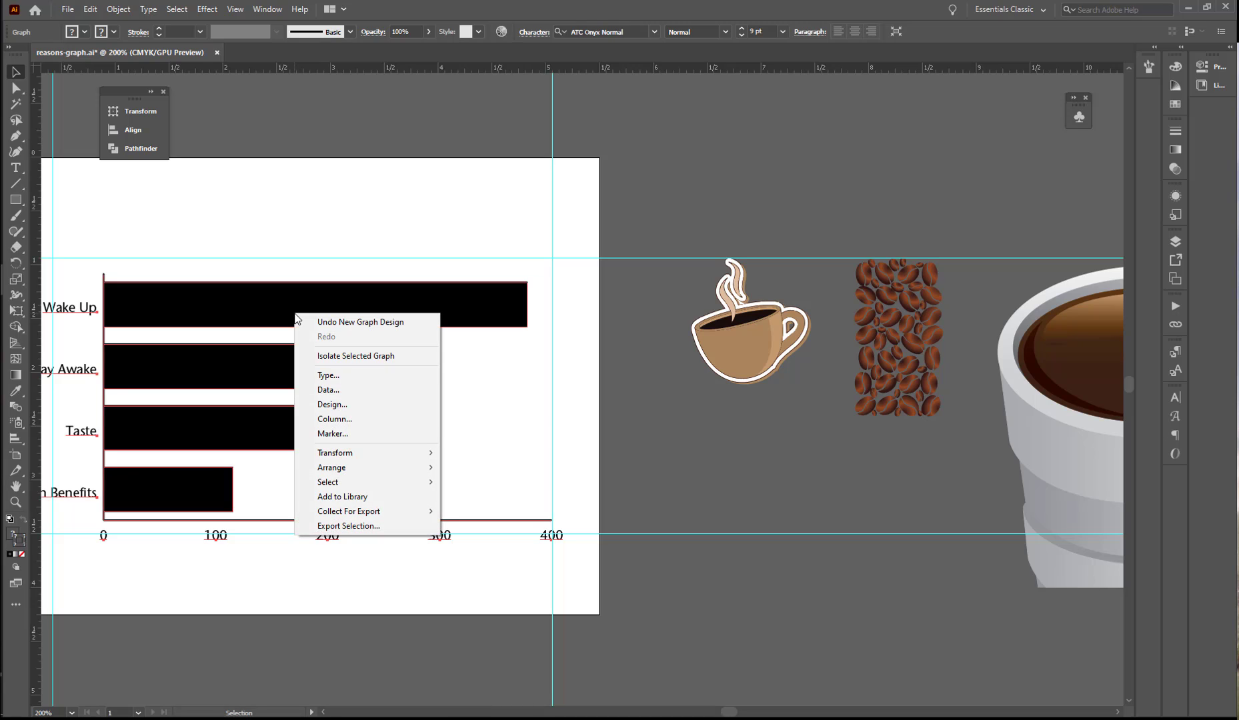
pyautogui.rightClick(427, 311)
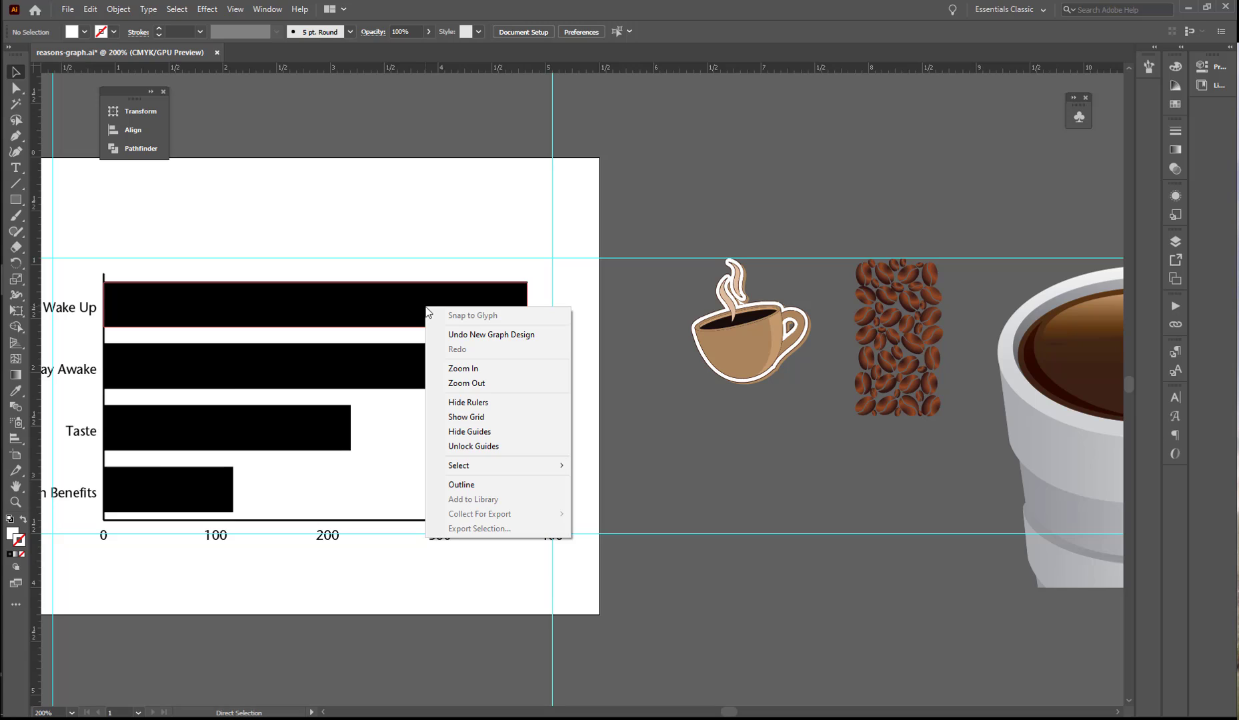
pyautogui.rightClick(420, 304)
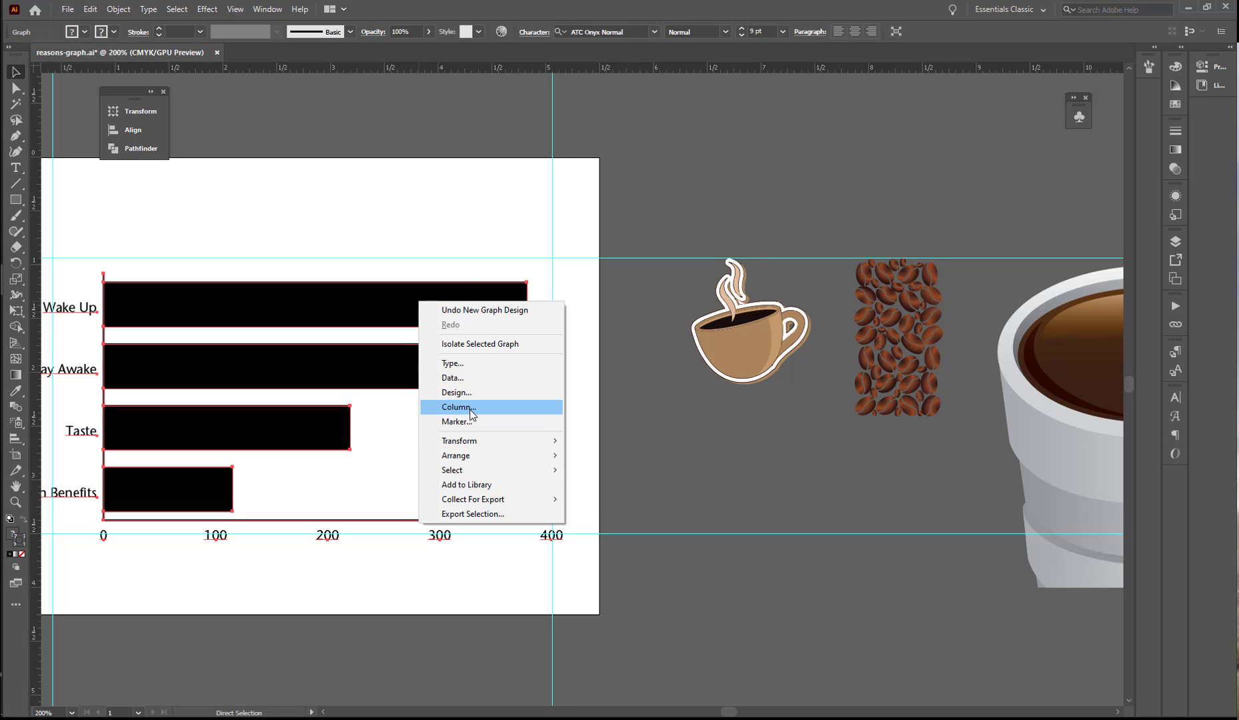
pyautogui.click(458, 407)
pyautogui.click(541, 273)
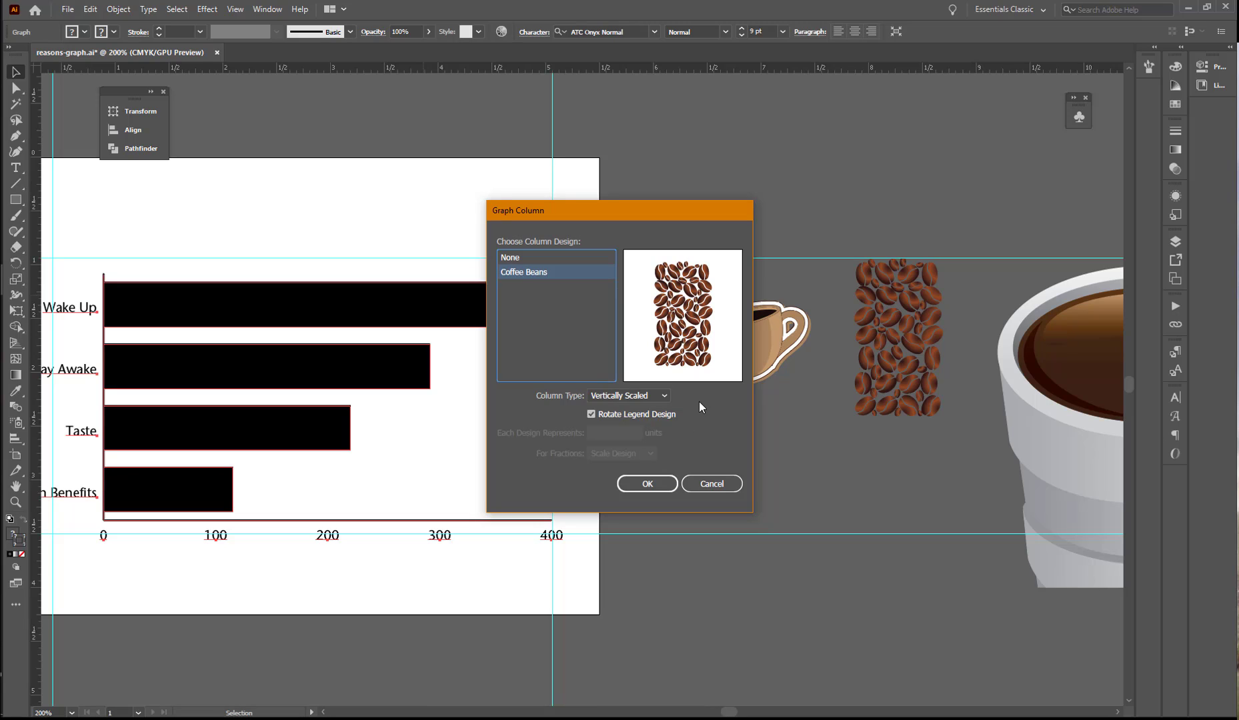
# - Apply the column design as Repeating, with each design representing 50 units and fractions set to Chop Design
pyautogui.click(665, 391)
pyautogui.click(630, 440)
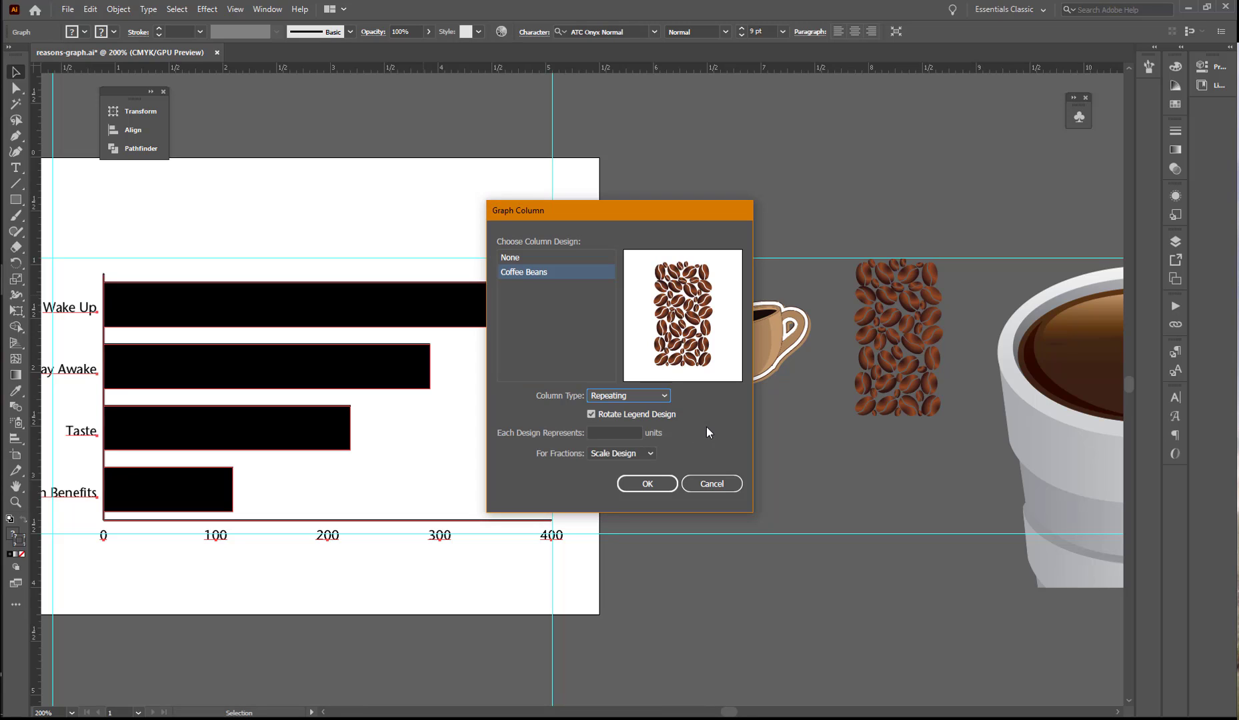
pyautogui.click(601, 434)
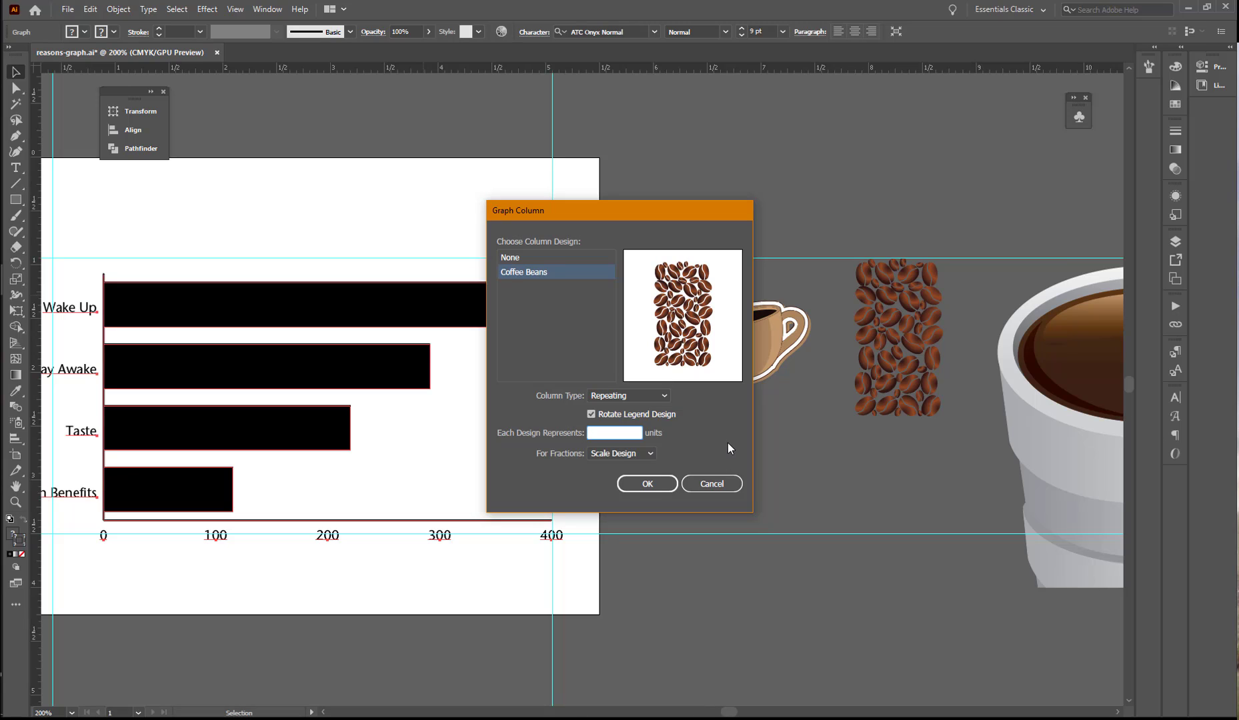
pyautogui.write('50')
pyautogui.click(652, 452)
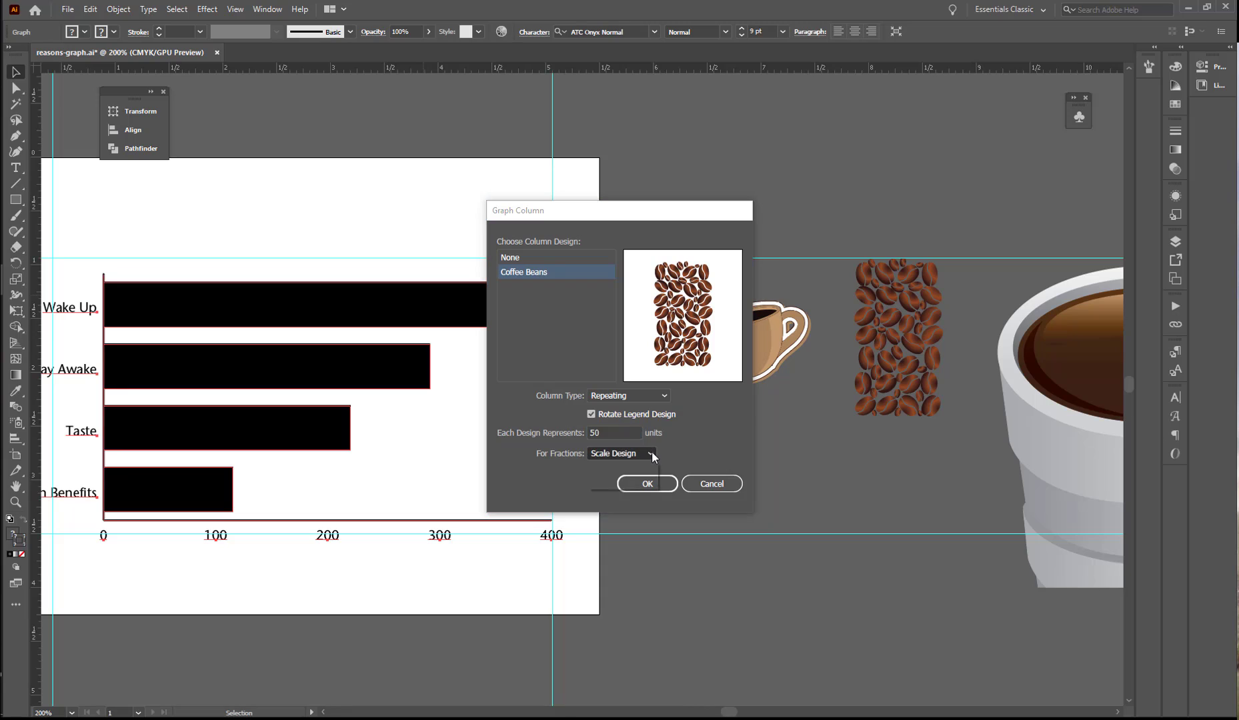
pyautogui.click(623, 467)
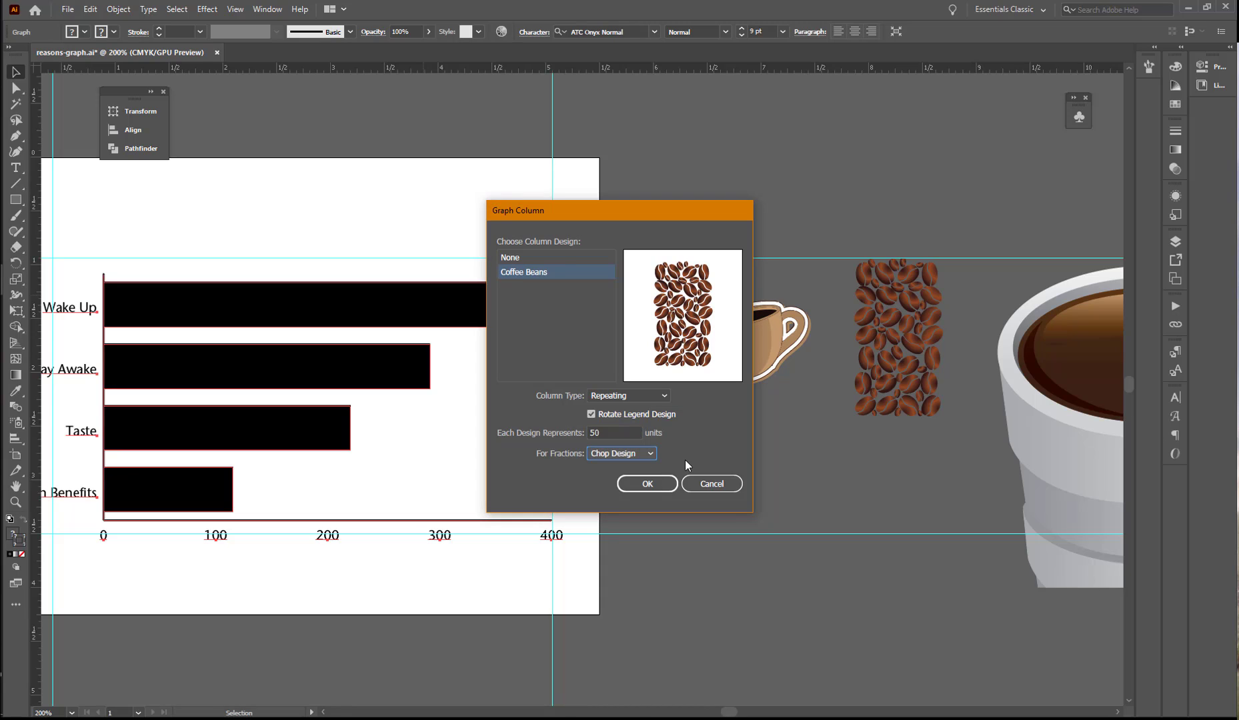
pyautogui.click(659, 484)
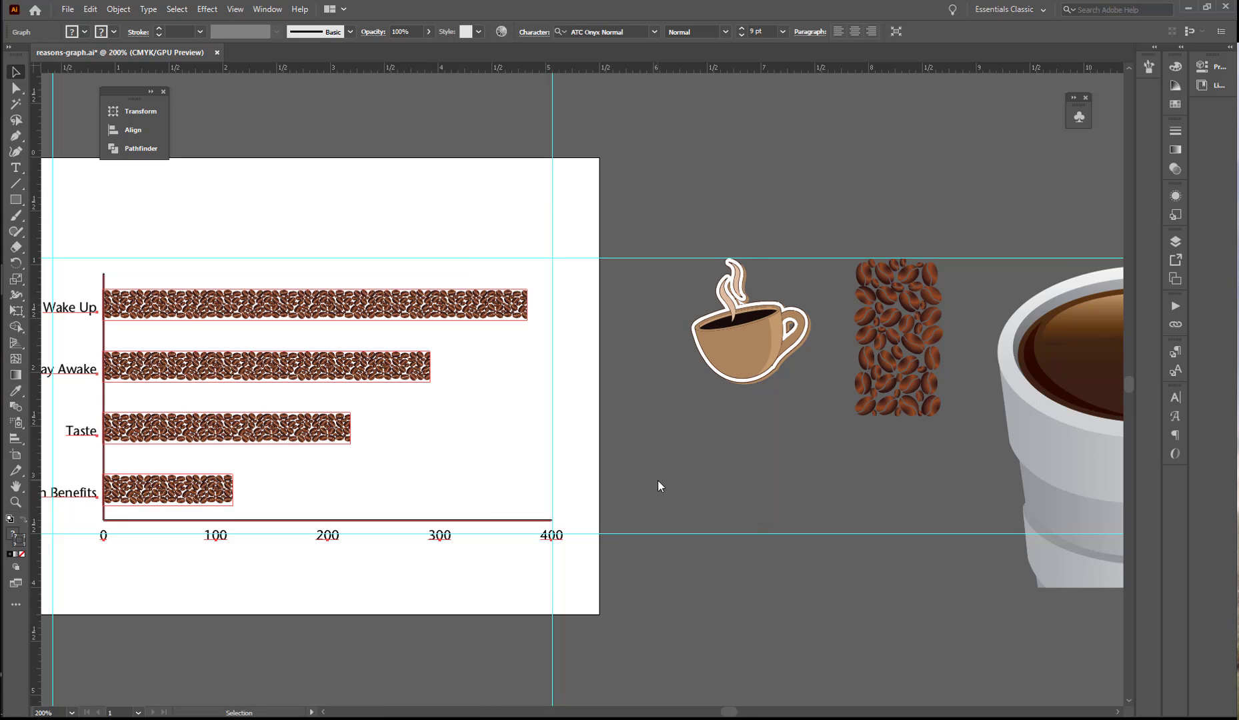
# - Delete the Design Elements layer
pyautogui.click(1175, 242)
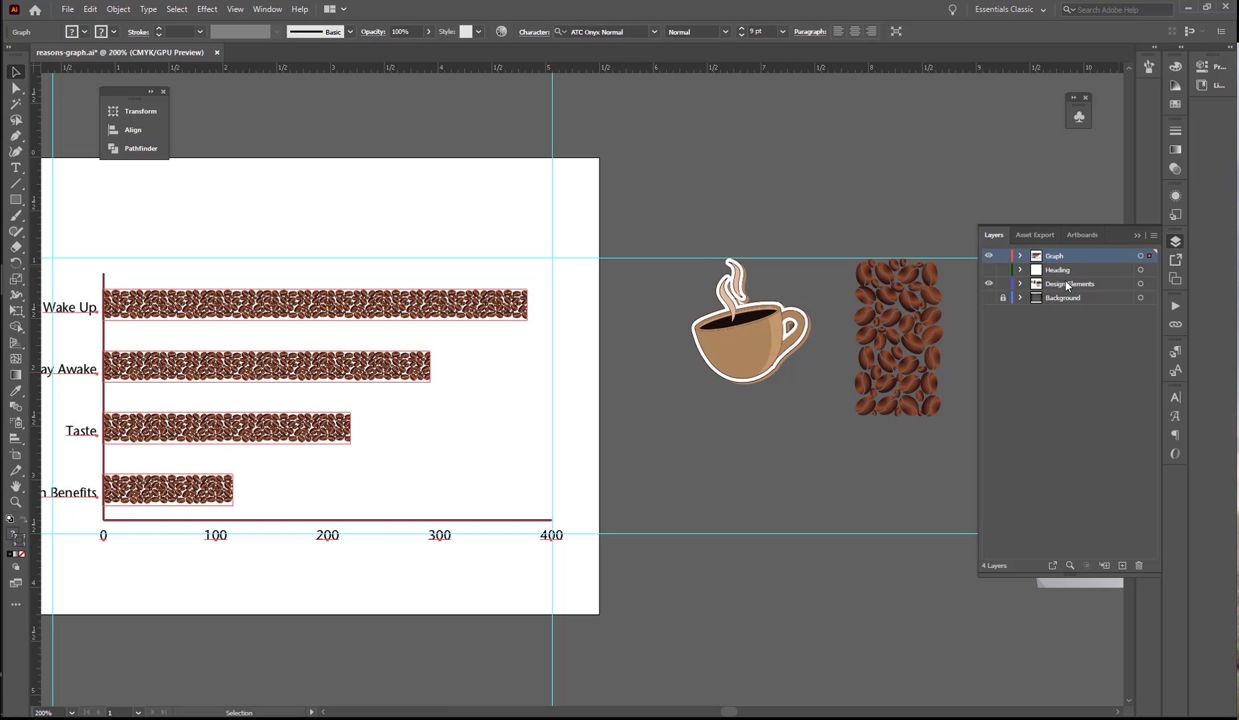
pyautogui.moveTo(1087, 284); pyautogui.dragTo(1139, 566)
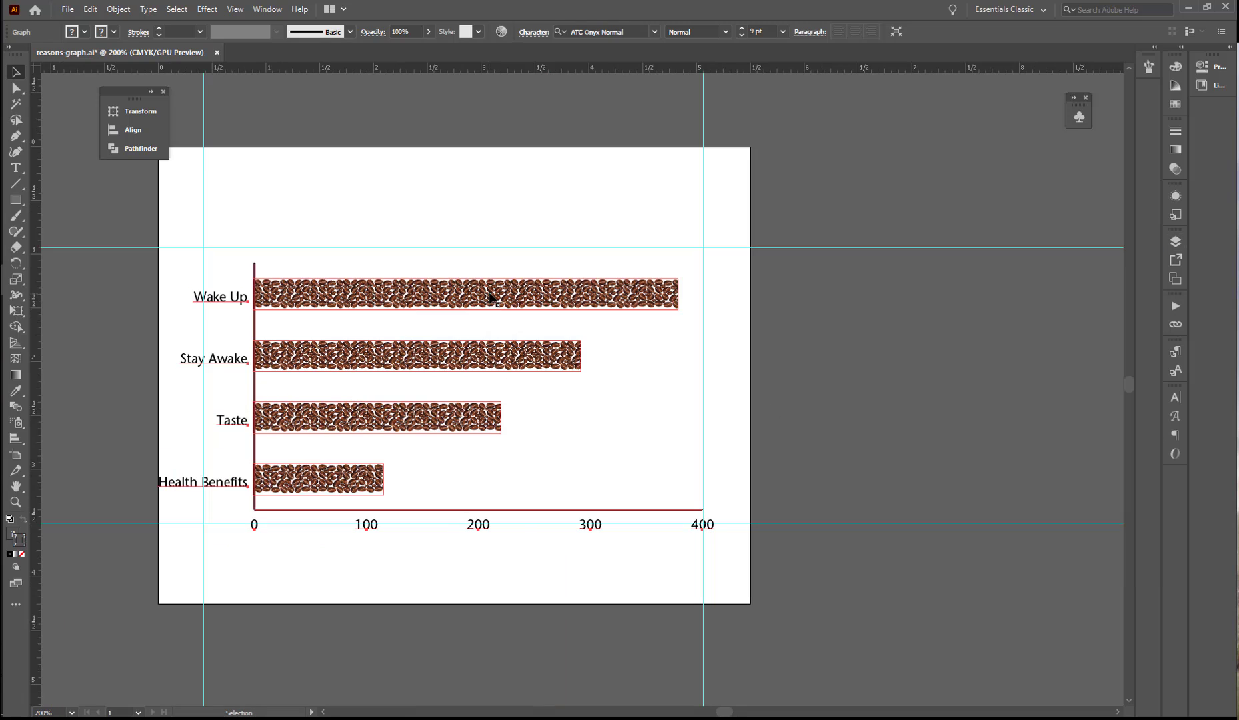
# - Add a fifth row to the graph data, Social Experience with the value 215, and apply it to the graph
pyautogui.rightClick(542, 302)
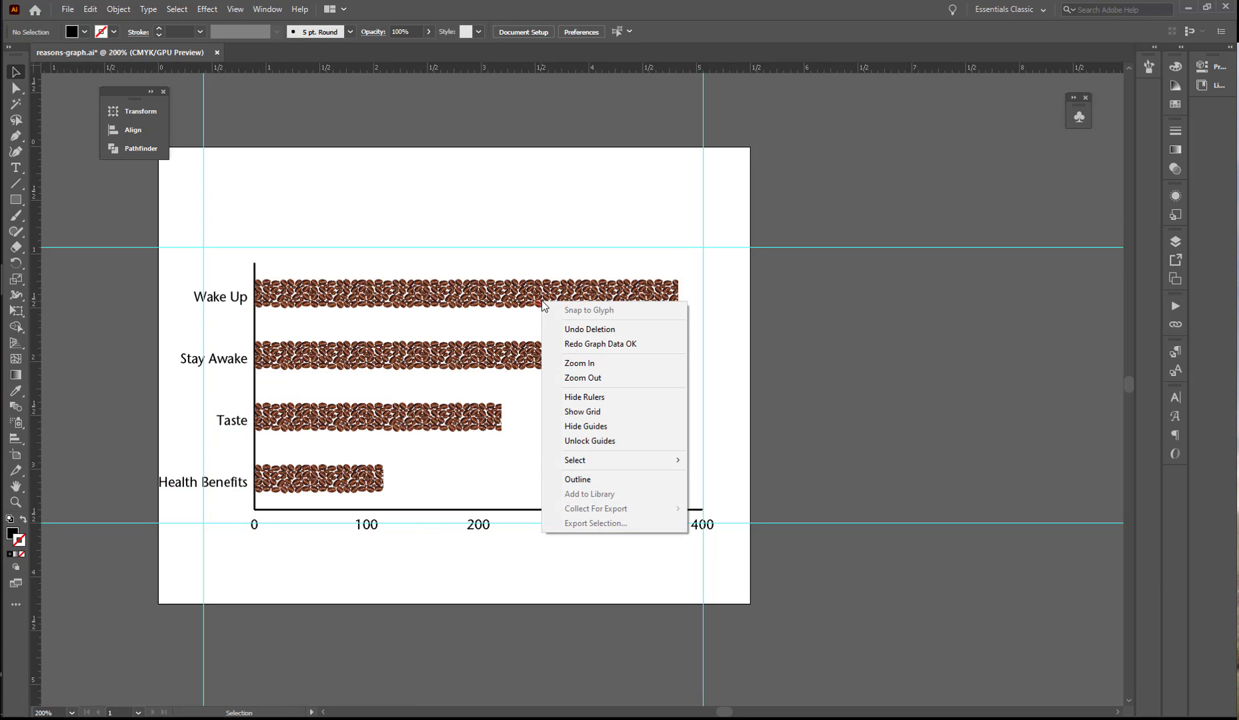
pyautogui.click(544, 304)
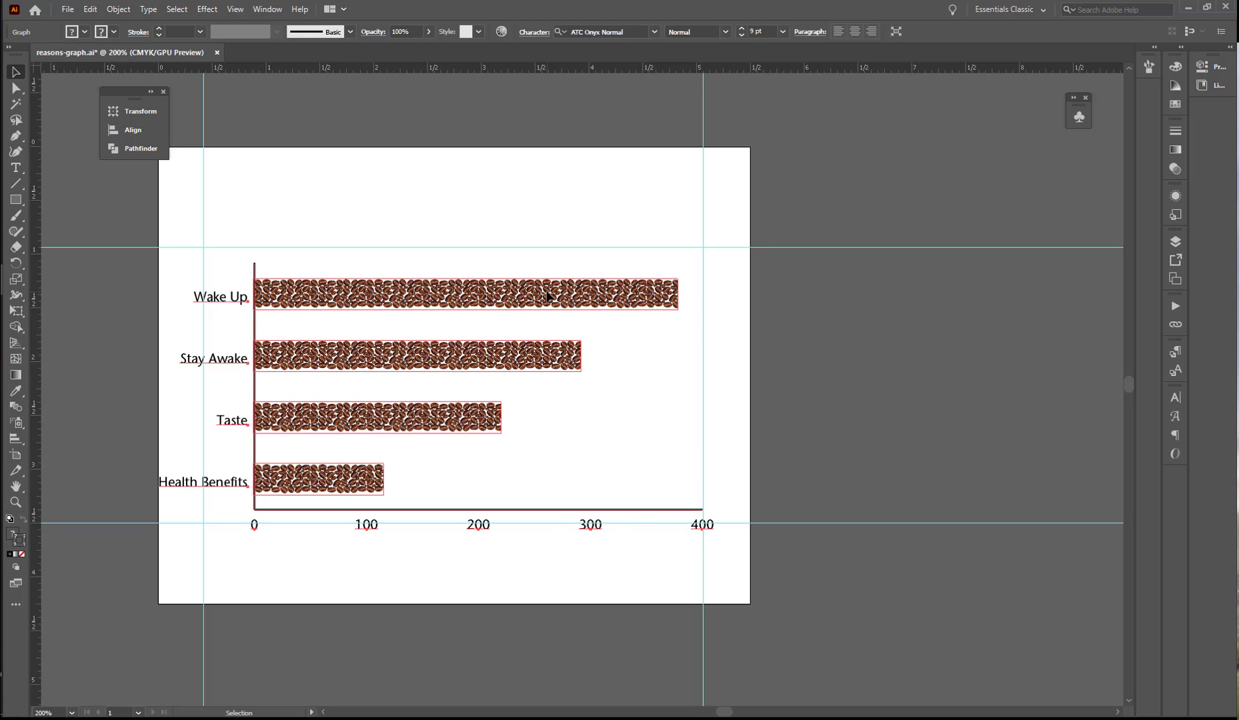
pyautogui.rightClick(547, 305)
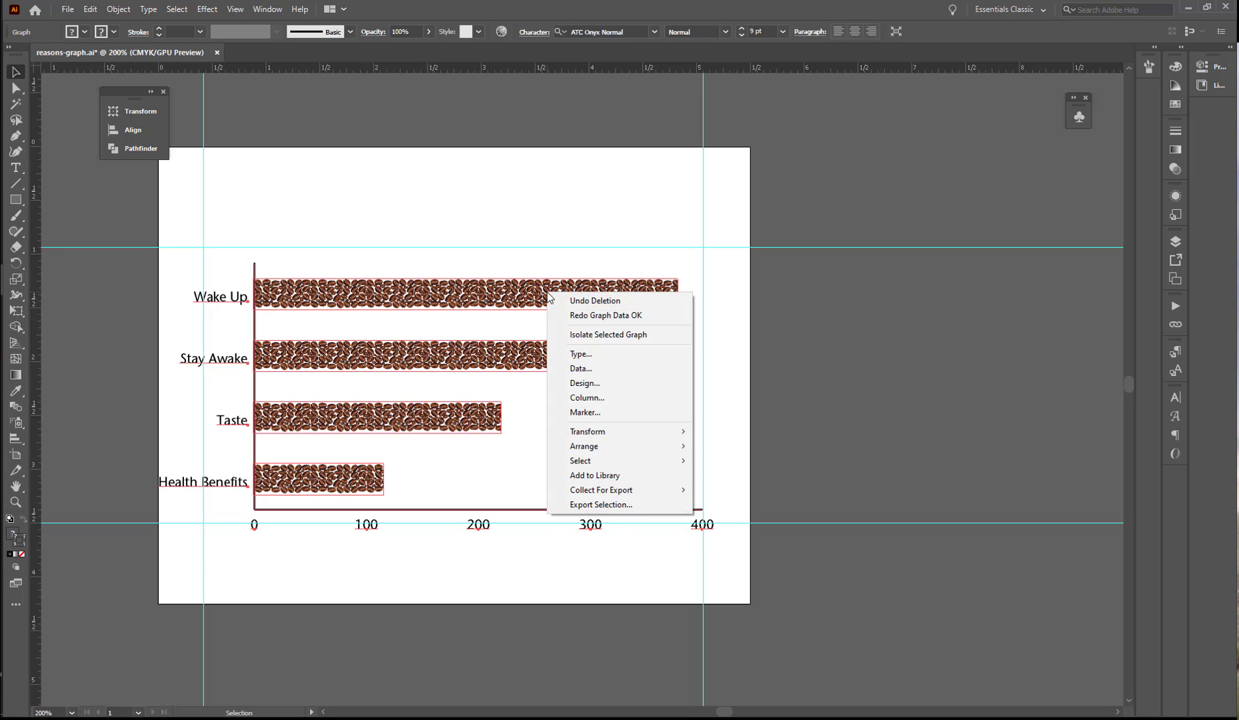
pyautogui.click(581, 368)
pyautogui.click(503, 388)
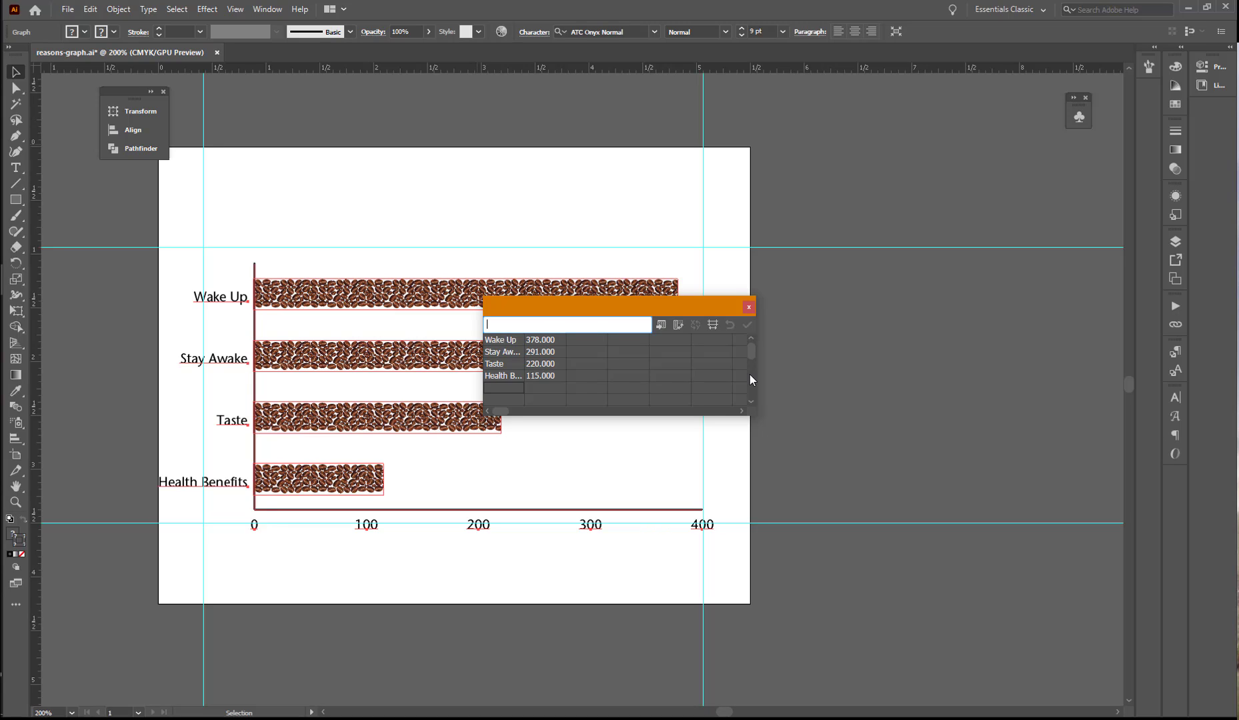
pyautogui.write('Social Experience')
pyautogui.press('Tab')
pyautogui.write('215')
pyautogui.click(747, 325)
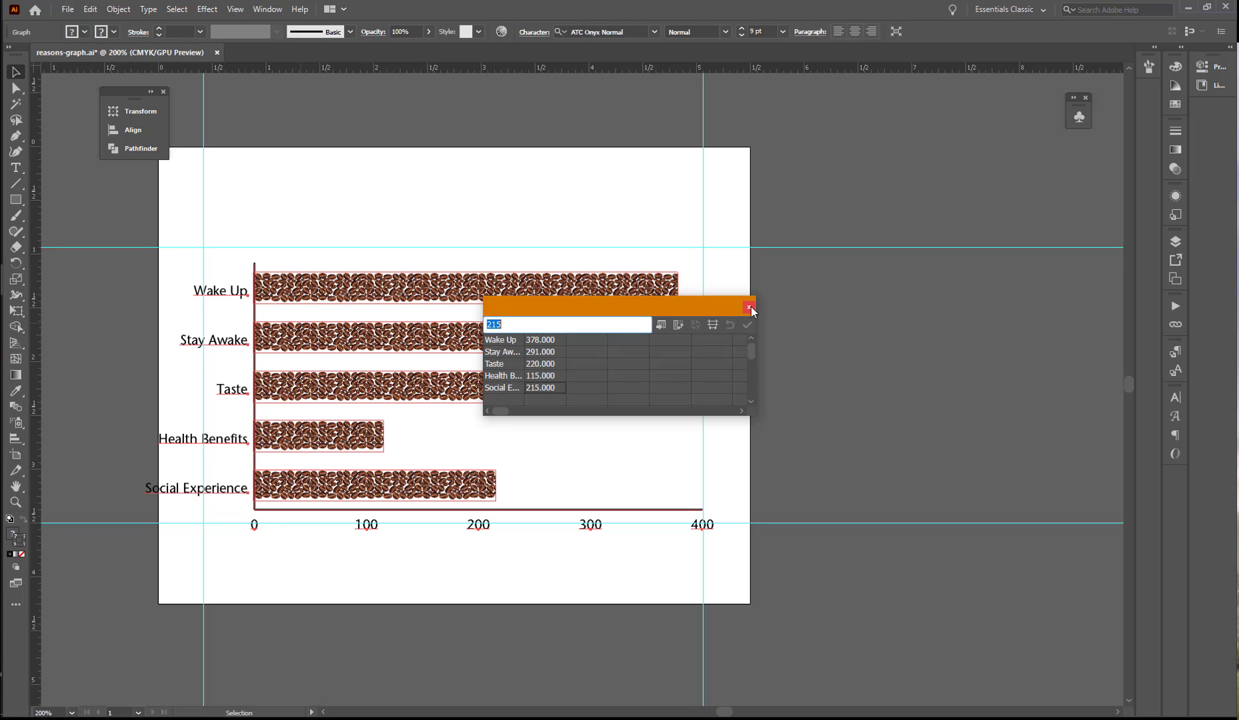
# - Close the graph data and set the stroke weight of both axis lines to 0.5 pt
pyautogui.click(750, 307)
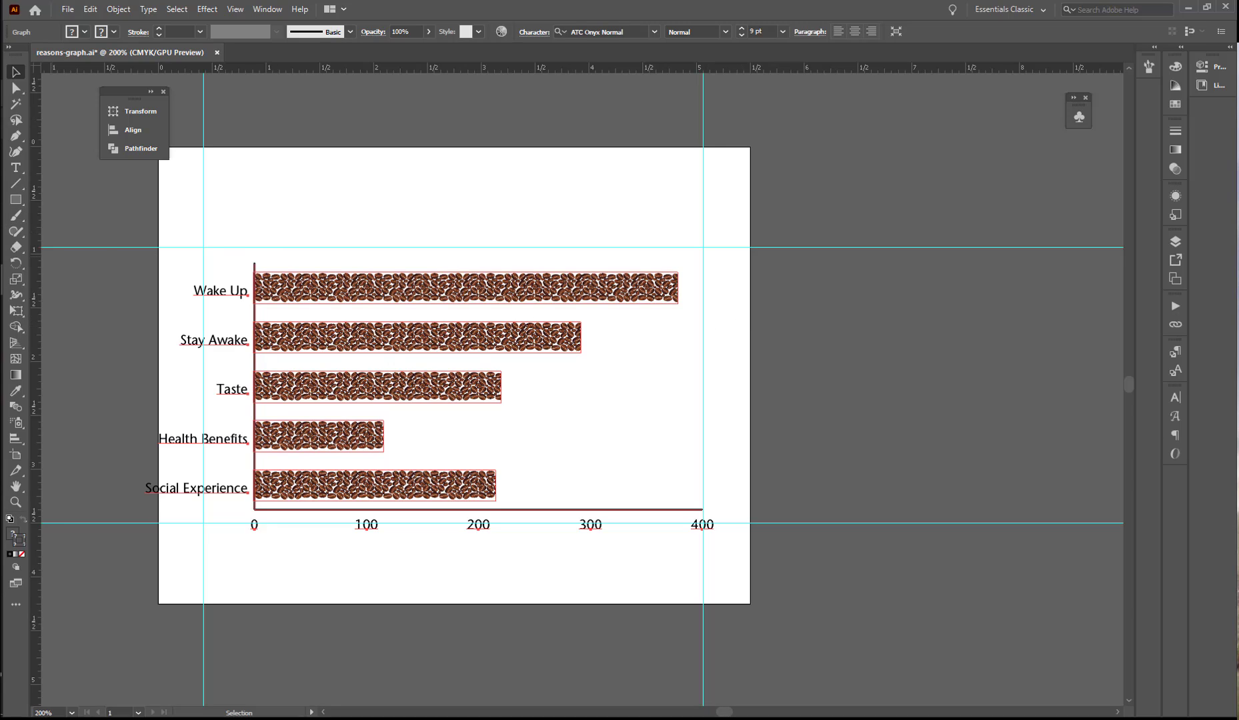
pyautogui.click(16, 87)
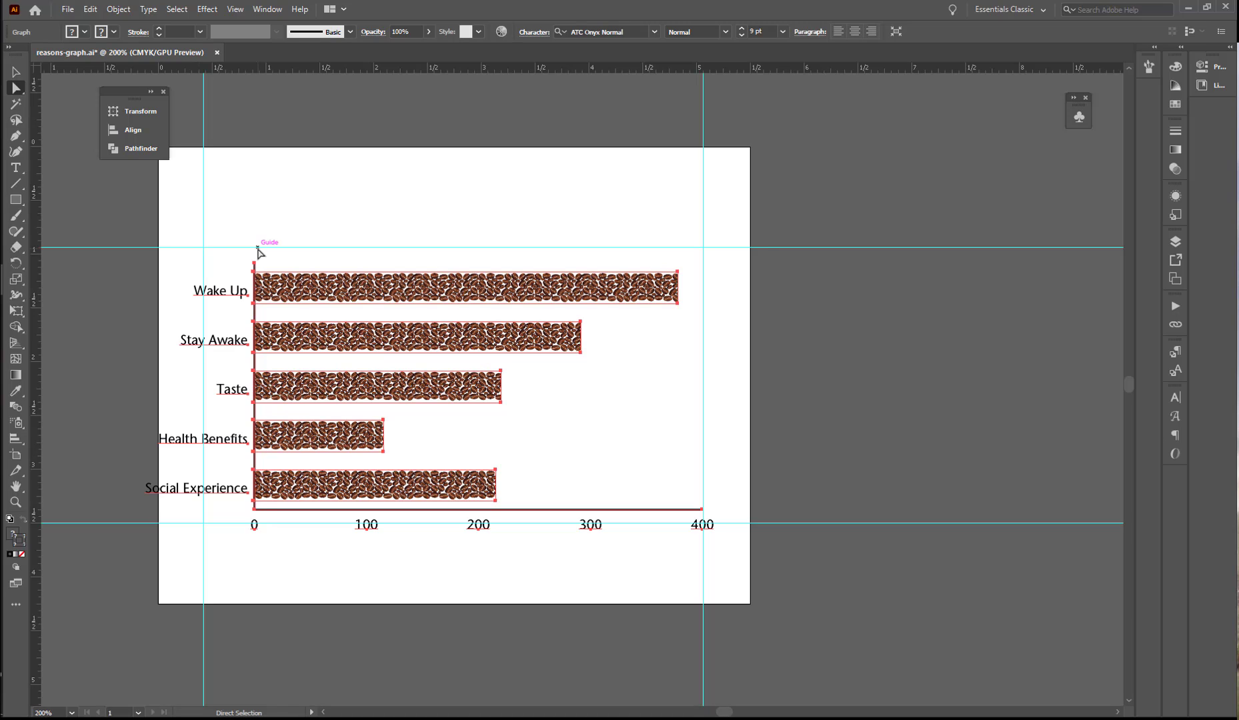
pyautogui.click(216, 270)
pyautogui.click(254, 466)
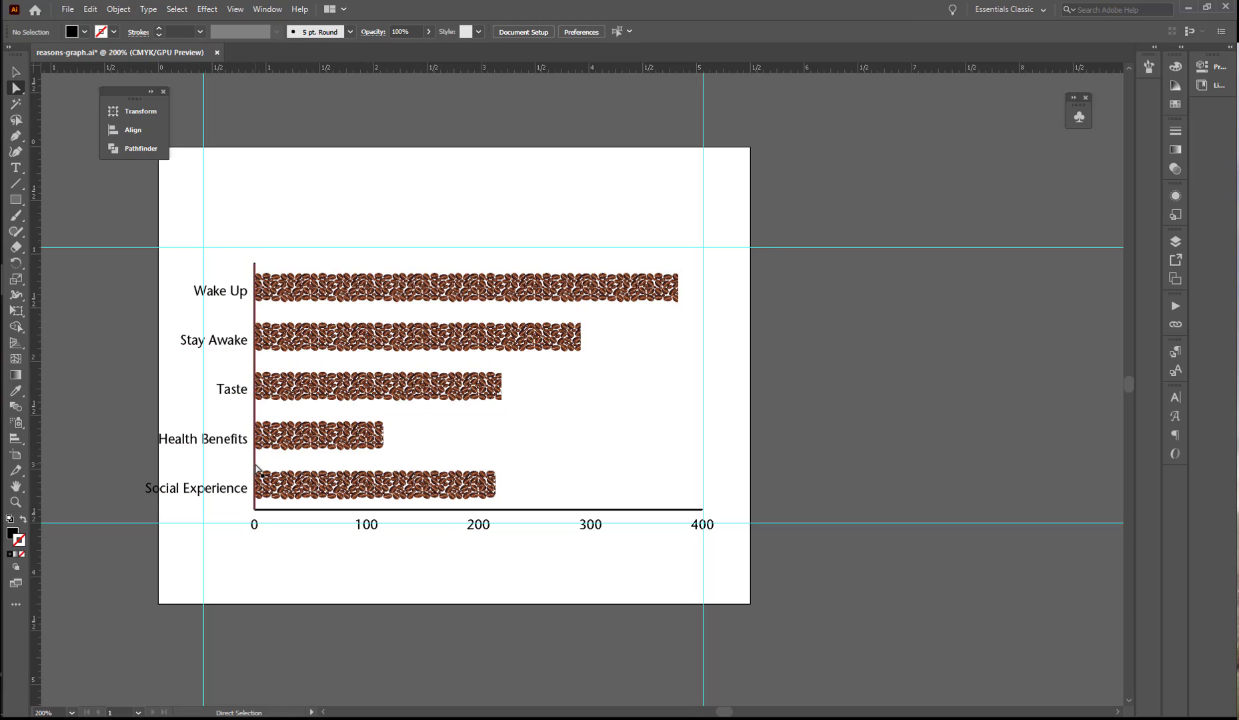
pyautogui.keyDown('shift'); pyautogui.click(290, 512); pyautogui.keyUp('shift')
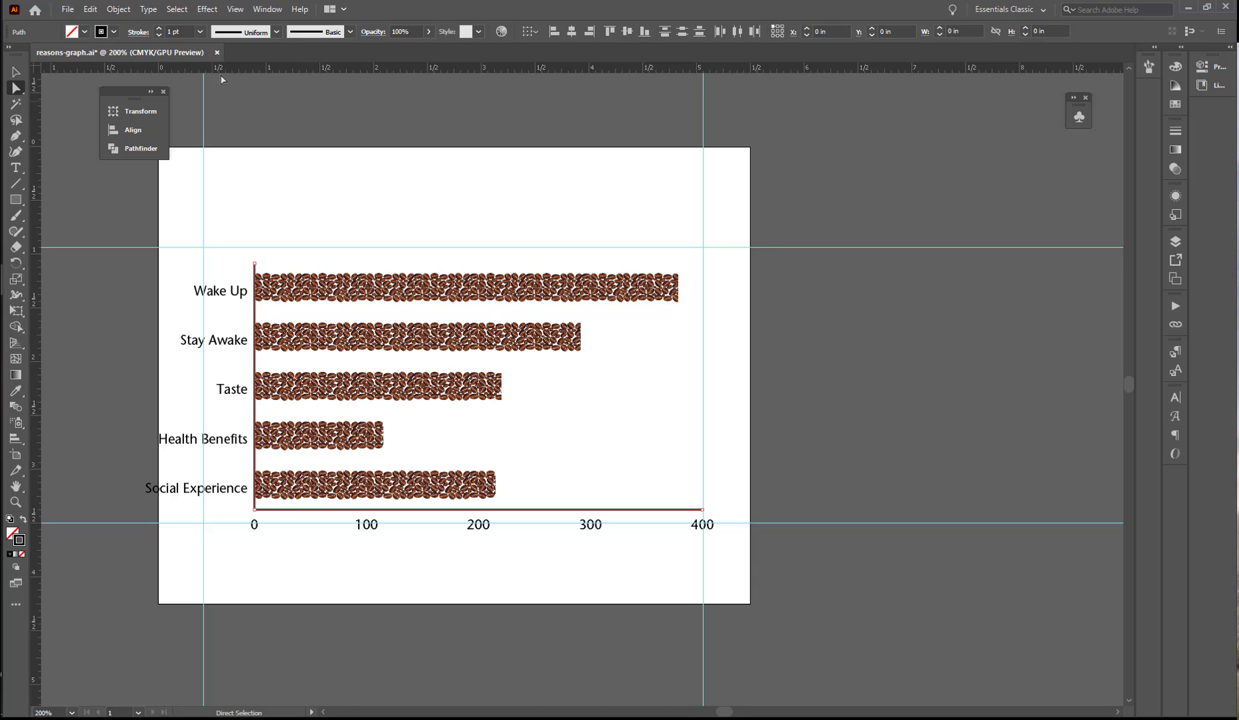
pyautogui.click(200, 33)
pyautogui.click(210, 61)
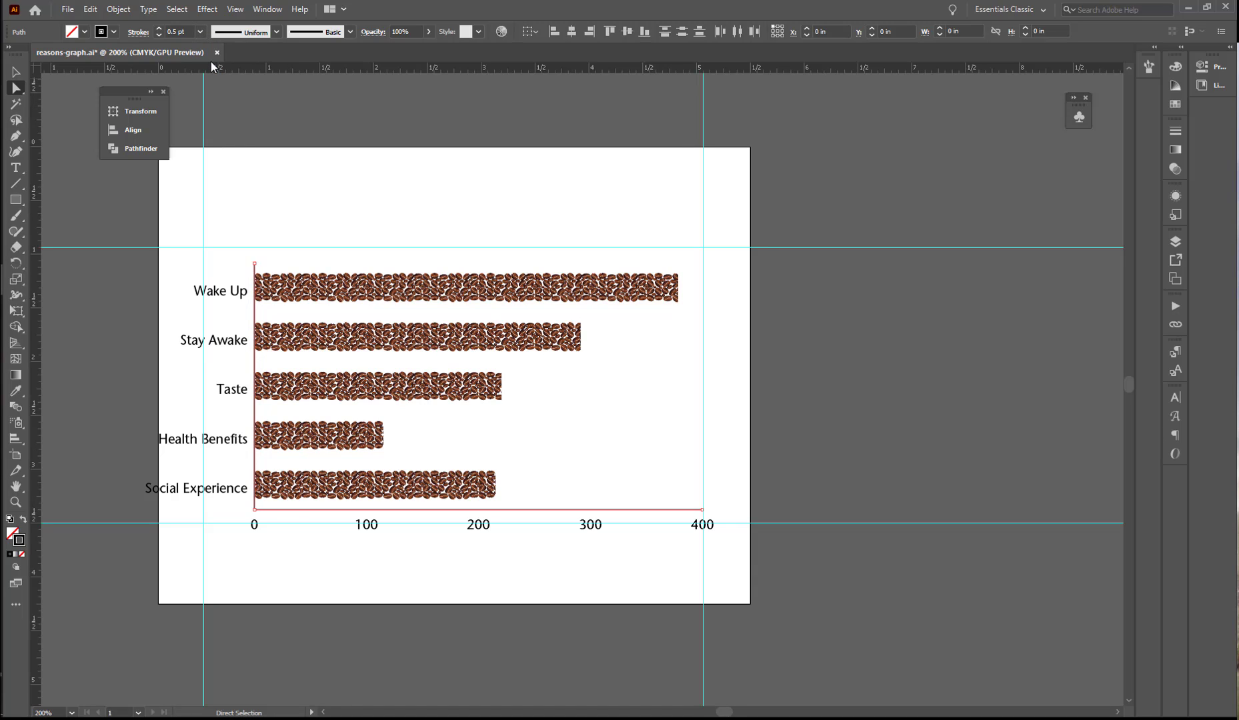
# - Set the stroke colour of both axis lines to 20% black and deselect them
pyautogui.click(1178, 70)
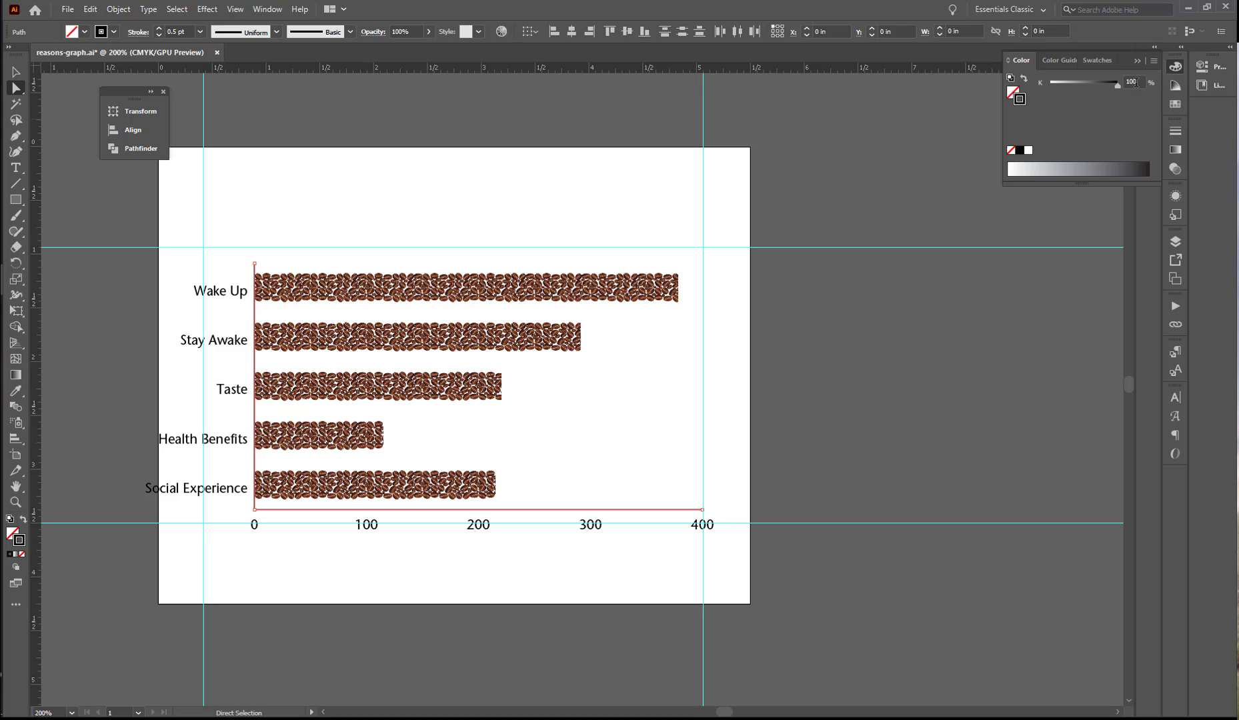
pyautogui.write('20')
pyautogui.press('Return')
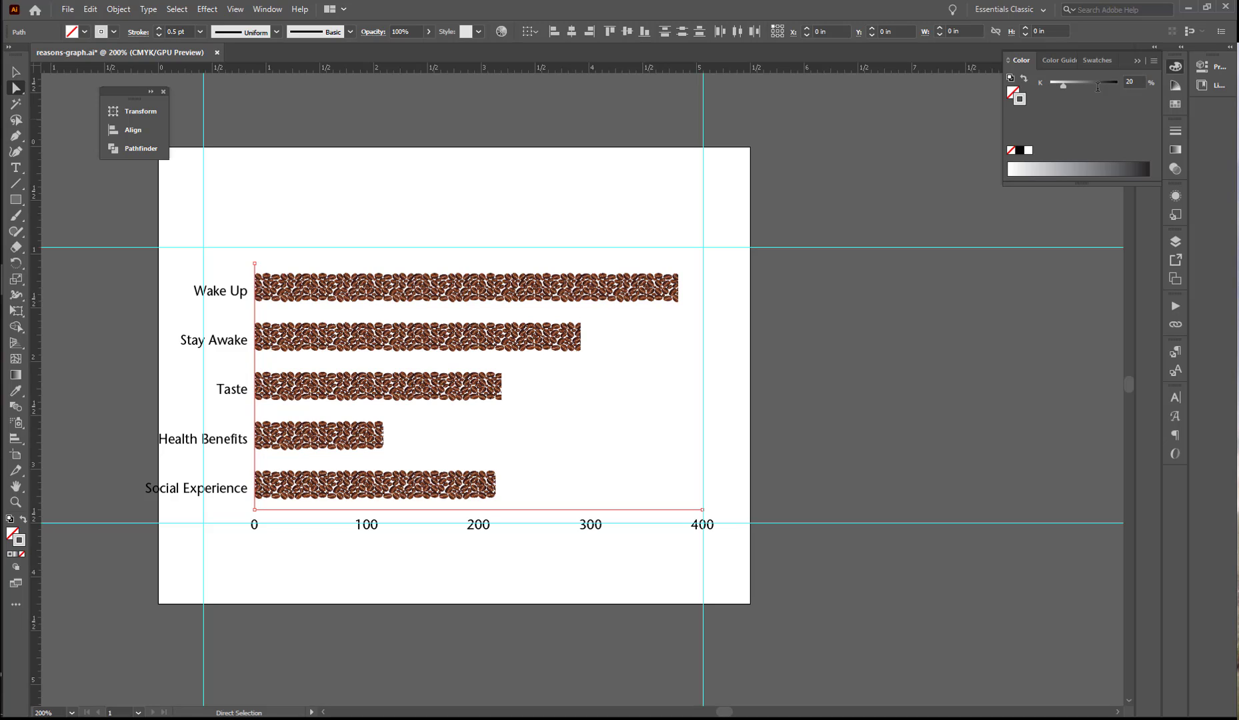
pyautogui.click(238, 567)
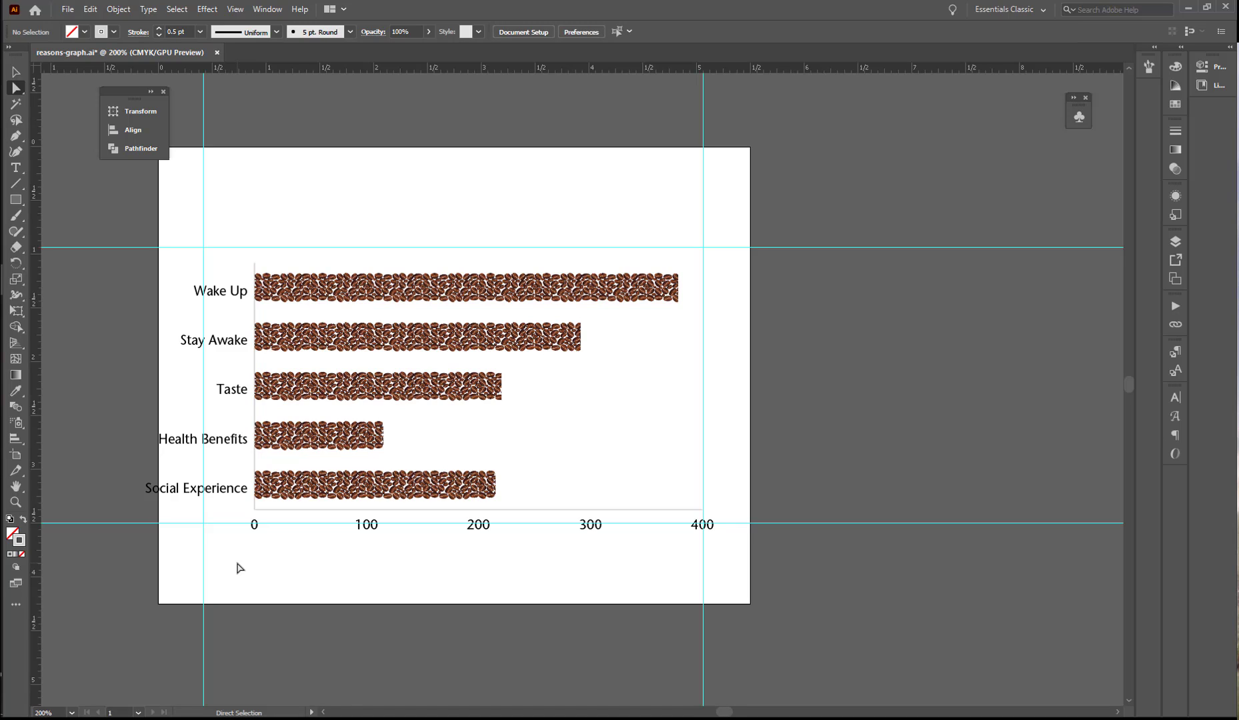
# - Fill the value labels 0, 100, 200, 300 and 400 along the horizontal axis with white
pyautogui.click(256, 526)
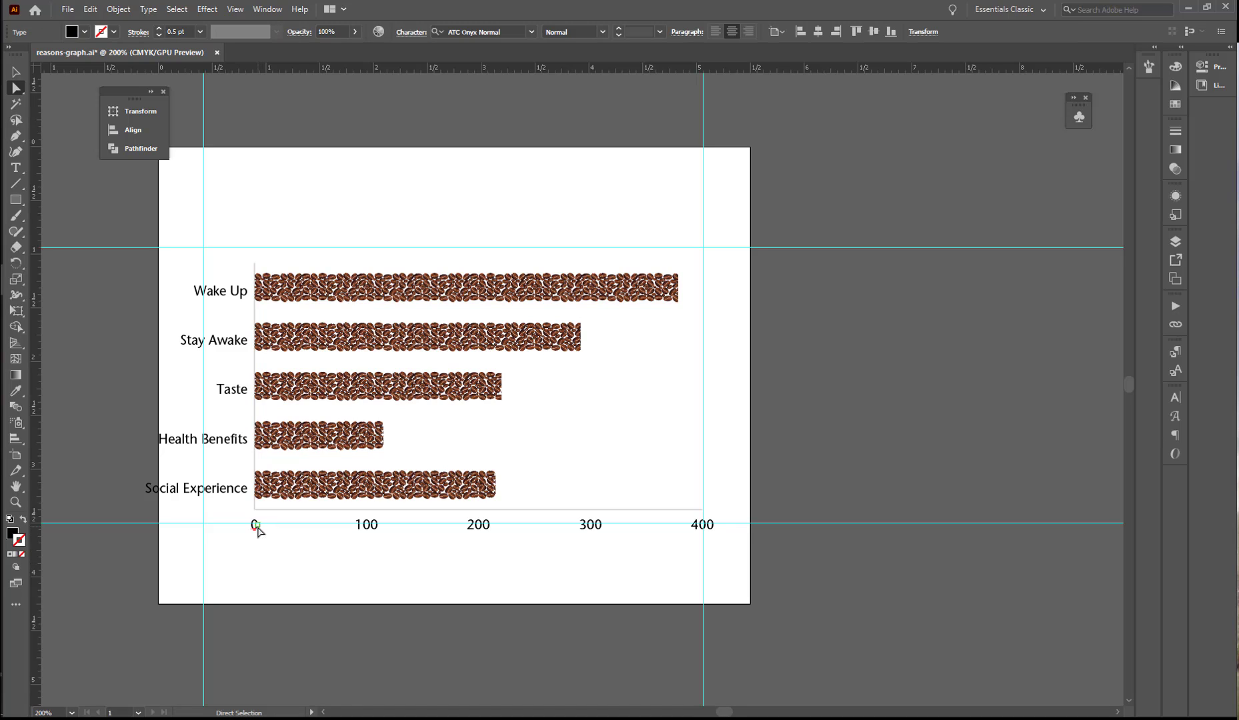
pyautogui.keyDown('shift'); pyautogui.click(372, 527); pyautogui.keyUp('shift')
pyautogui.keyDown('shift'); pyautogui.click(478, 528); pyautogui.keyUp('shift')
pyautogui.keyDown('shift'); pyautogui.click(600, 534); pyautogui.keyUp('shift')
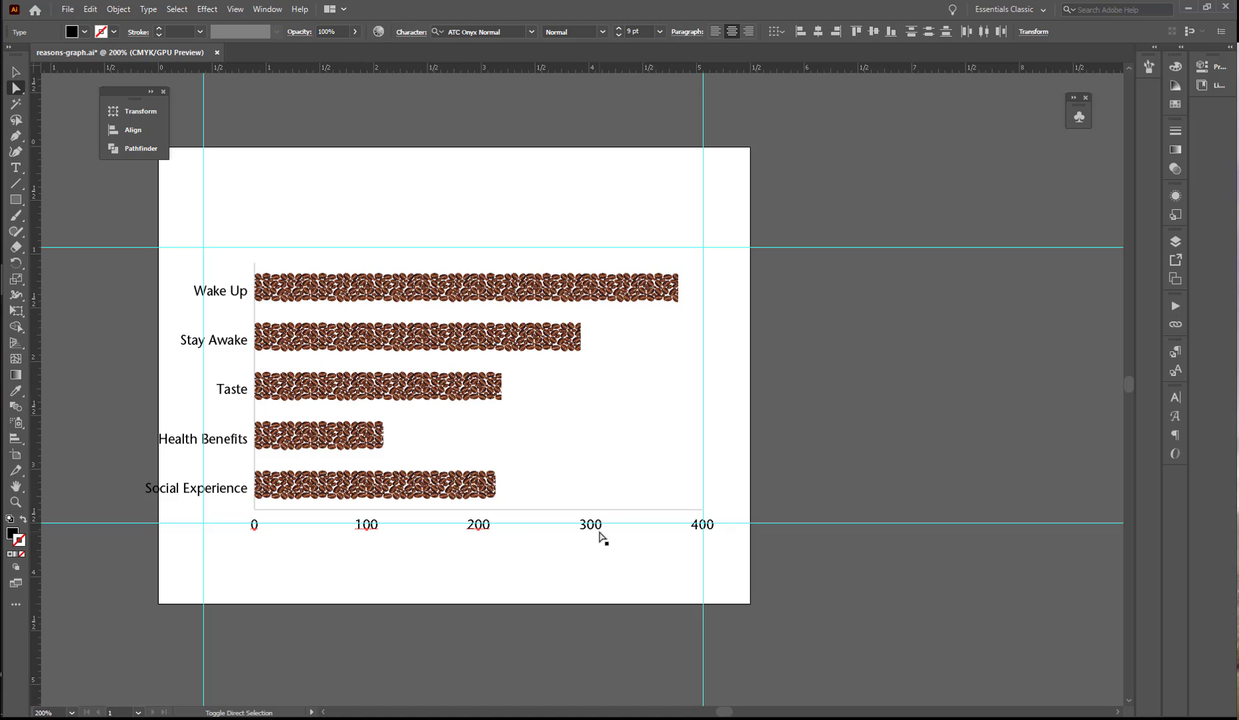
pyautogui.keyDown('shift'); pyautogui.click(696, 531); pyautogui.keyUp('shift')
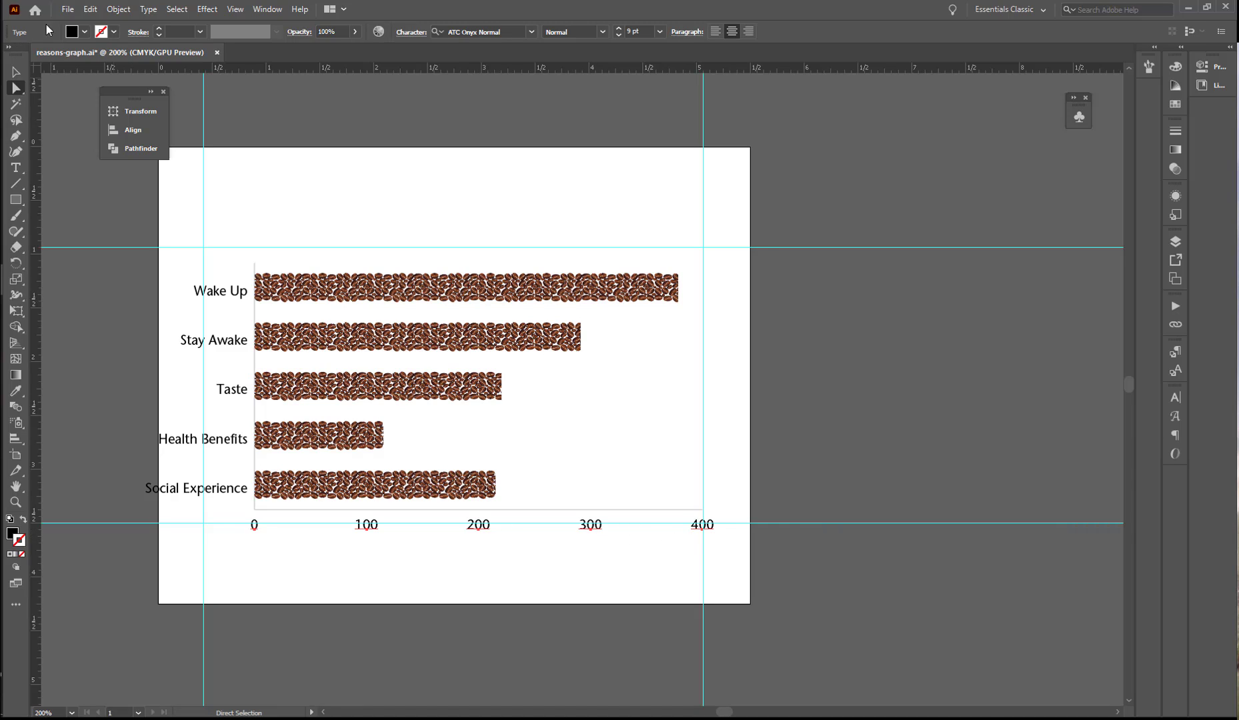
pyautogui.click(71, 33)
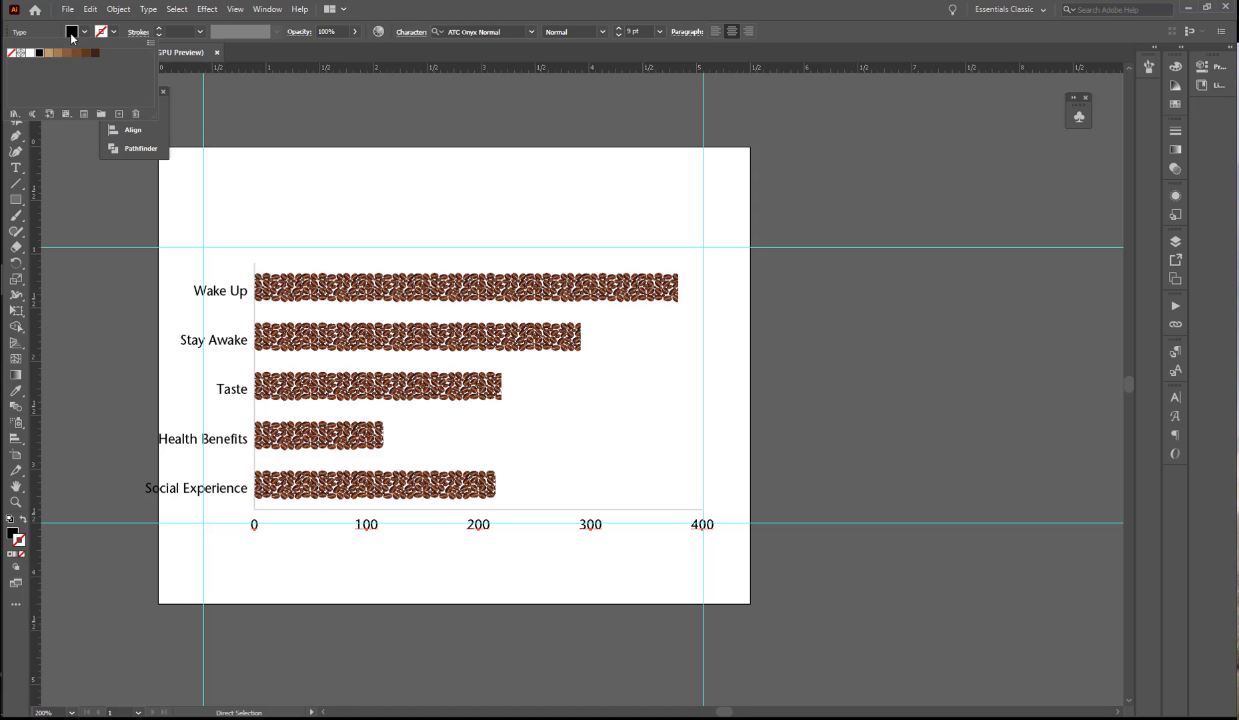
pyautogui.click(30, 53)
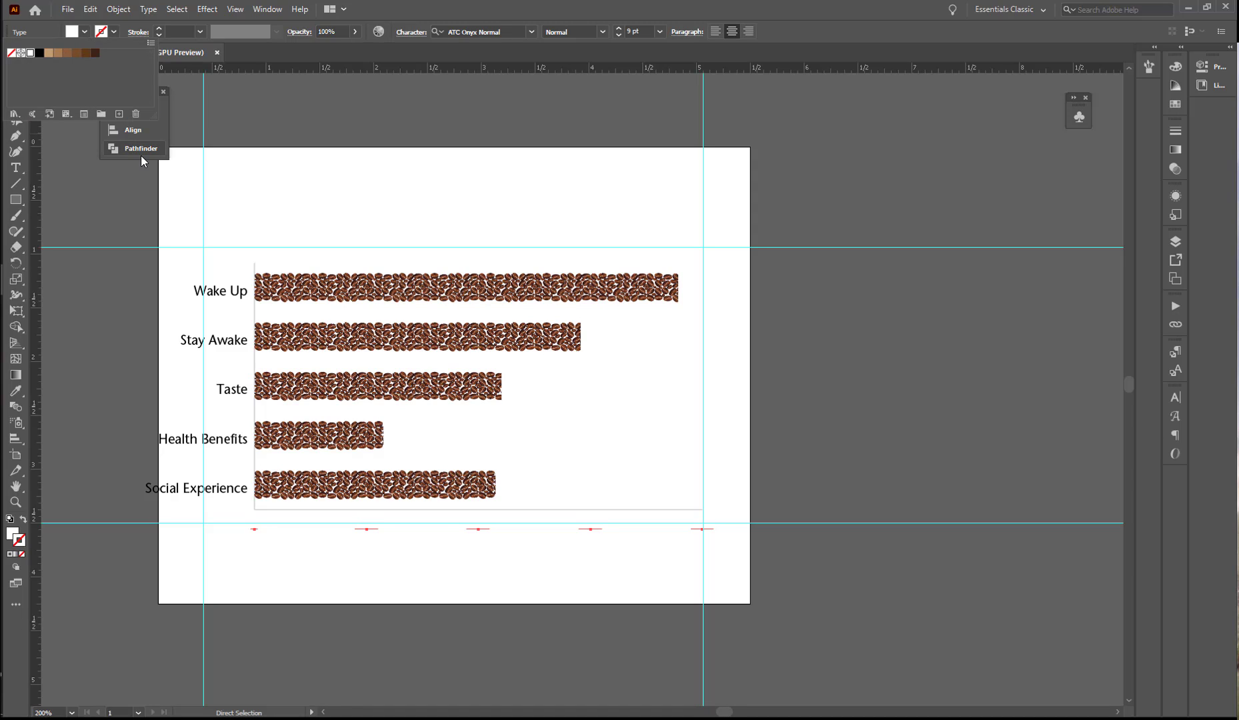
pyautogui.click(213, 295)
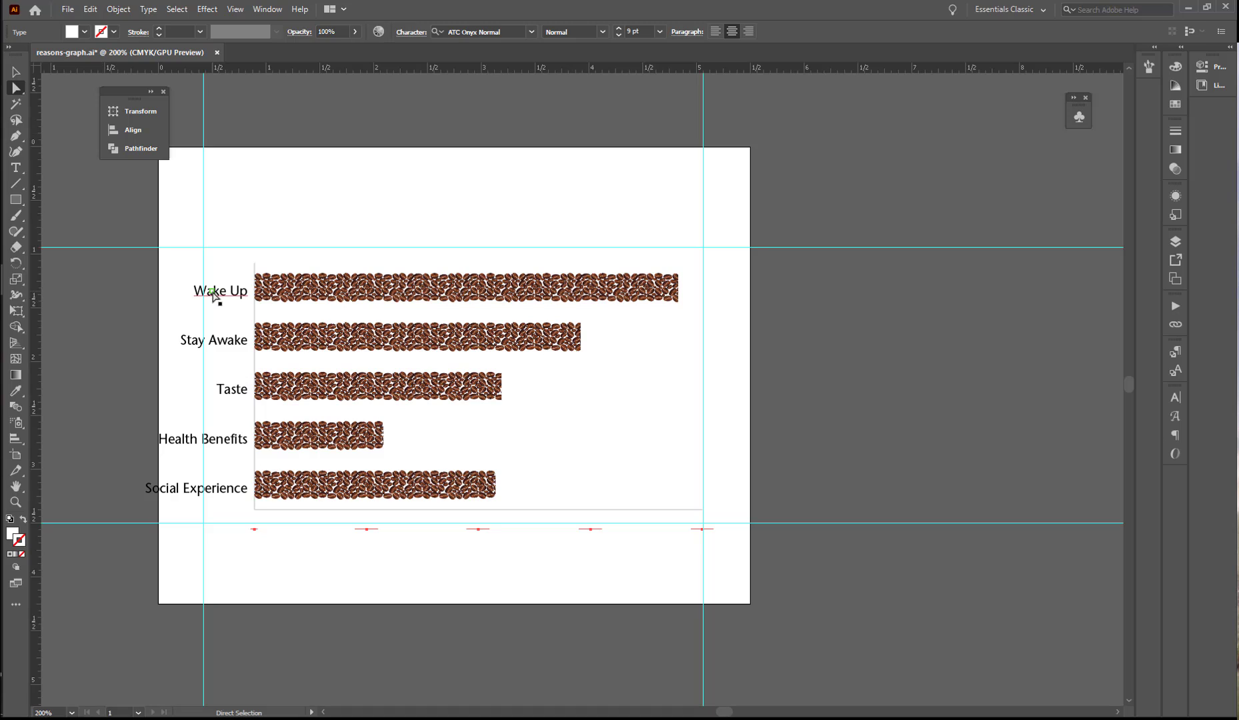
# - Left-align the text of all five category labels, from Wake Up to Social Experience
pyautogui.click(213, 295)
pyautogui.keyDown('shift'); pyautogui.click(230, 344); pyautogui.keyUp('shift')
pyautogui.keyDown('shift'); pyautogui.click(233, 399); pyautogui.keyUp('shift')
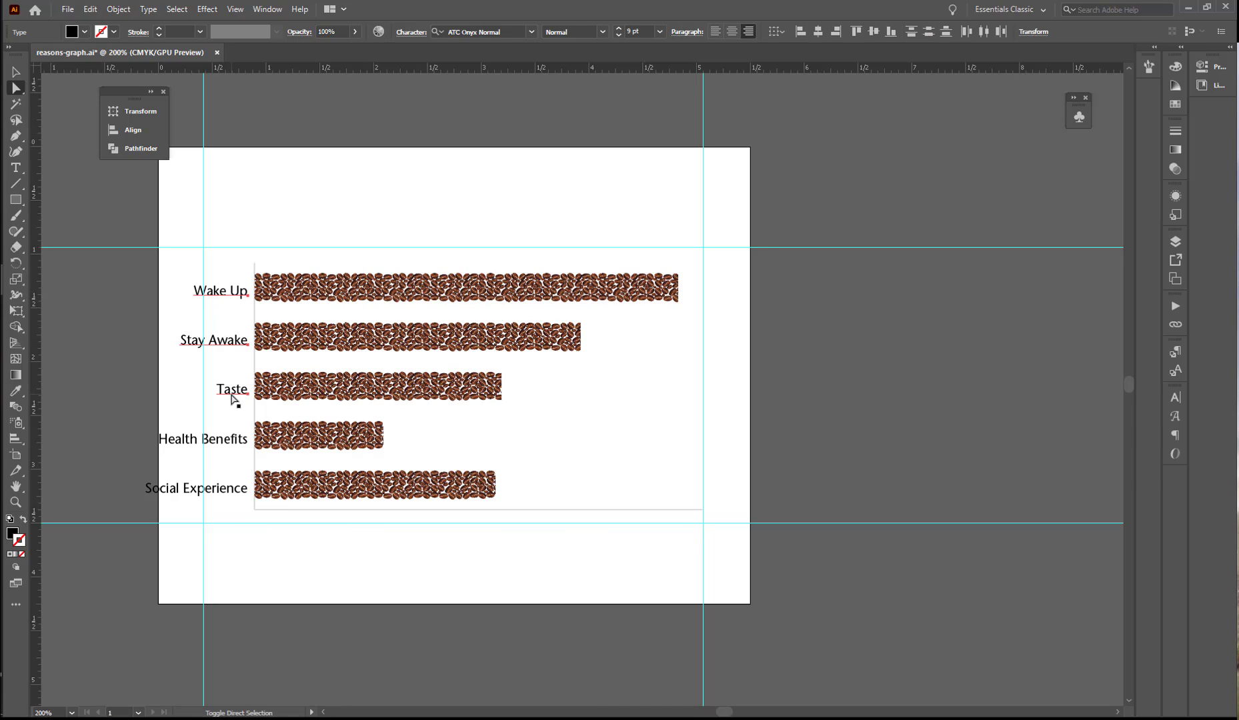
pyautogui.keyDown('shift'); pyautogui.click(223, 444); pyautogui.keyUp('shift')
pyautogui.keyDown('shift'); pyautogui.click(225, 495); pyautogui.keyUp('shift')
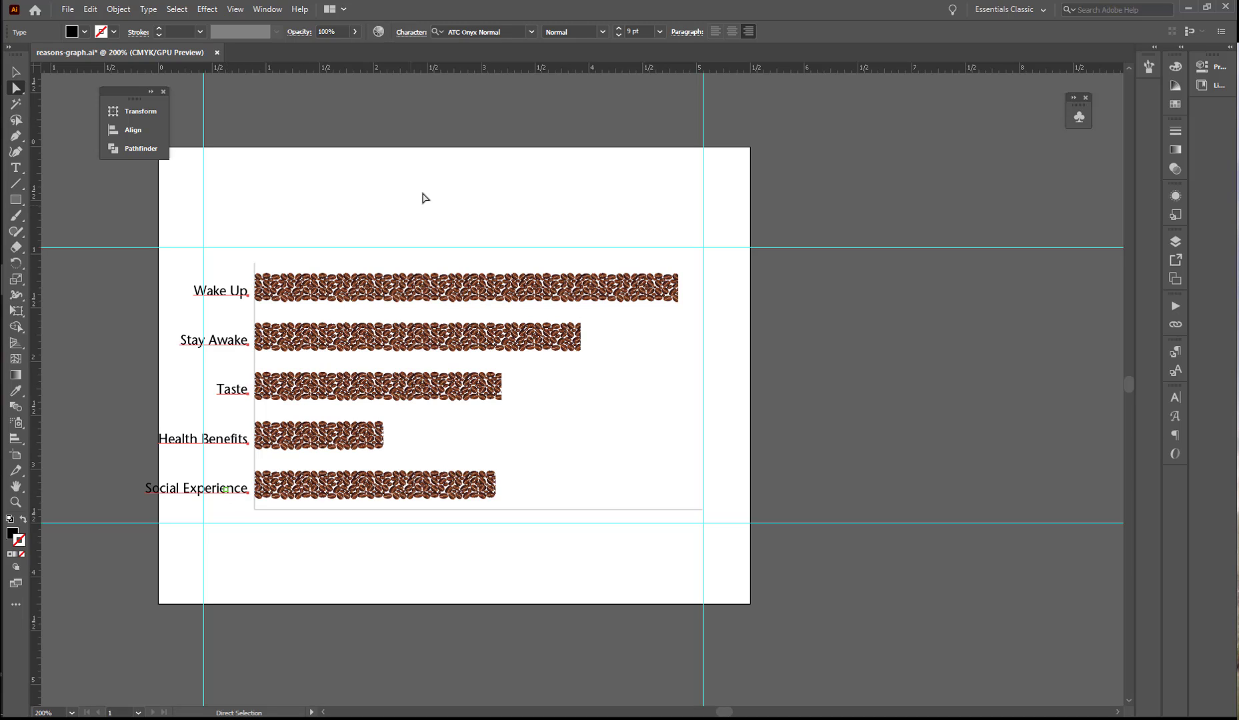
pyautogui.click(717, 32)
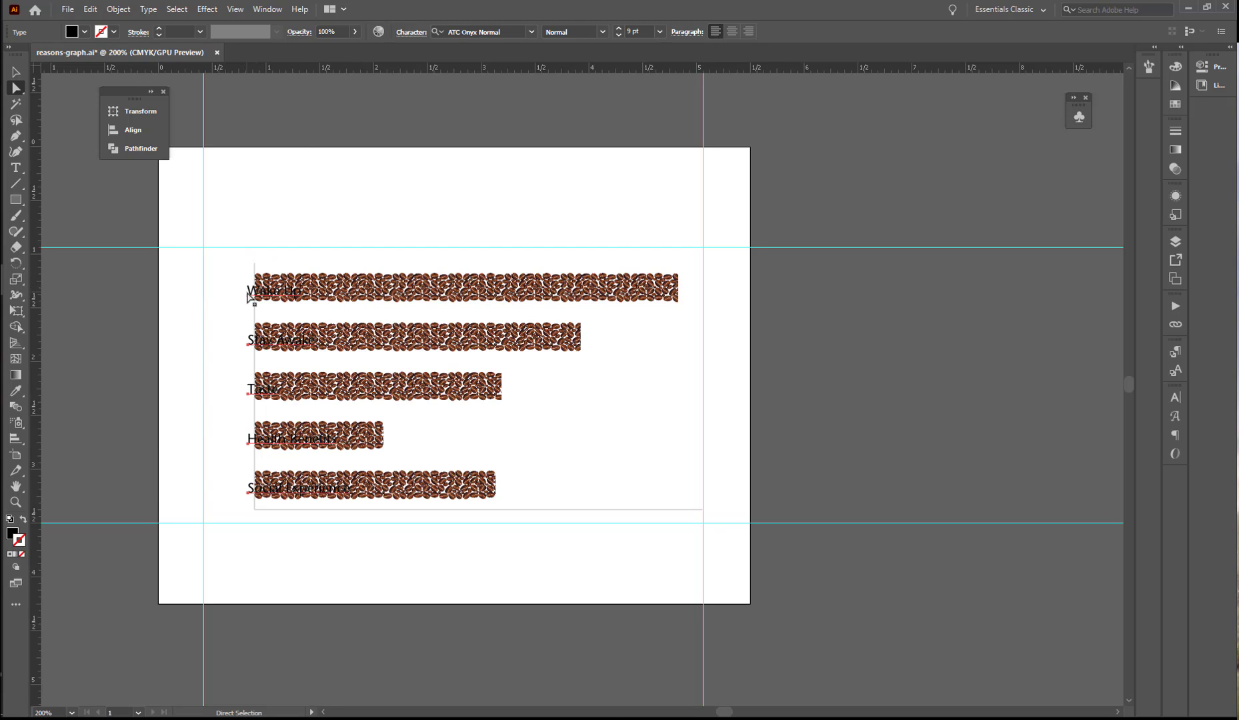
# - Move the five category labels just above their bars, flush with the vertical axis, and fill them with white
pyautogui.moveTo(252, 296); pyautogui.dragTo(260, 267)
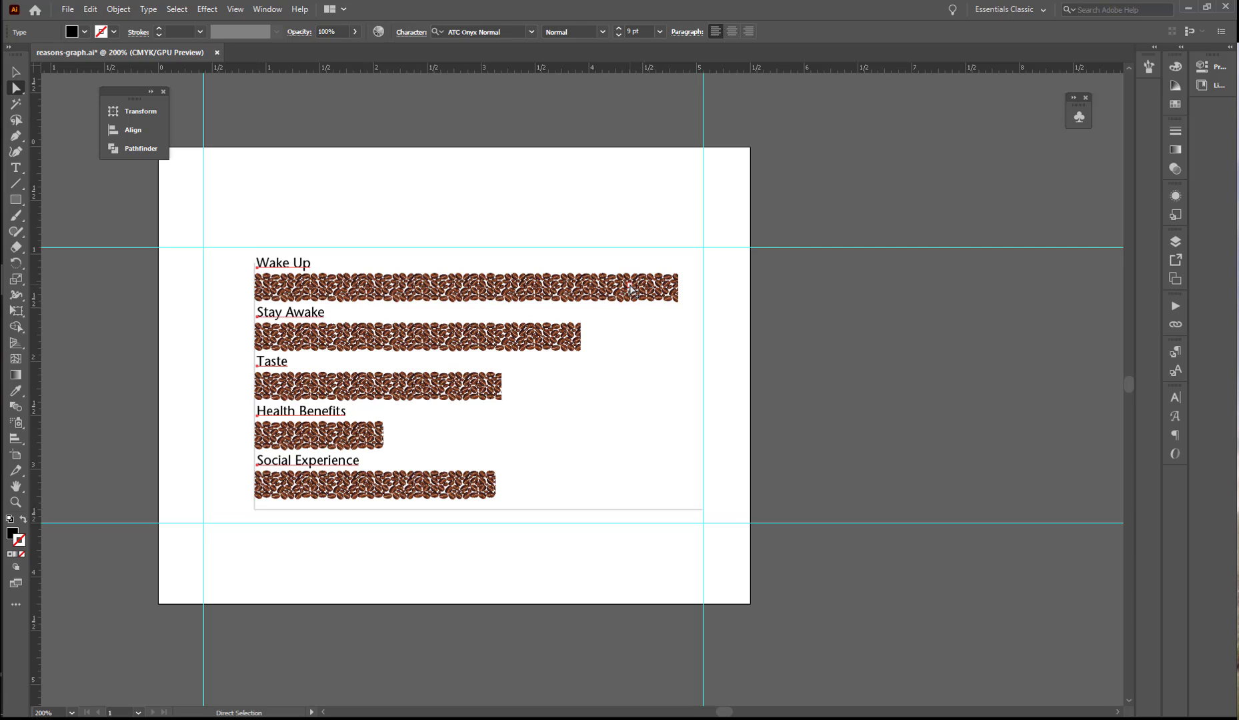
pyautogui.press('Down')
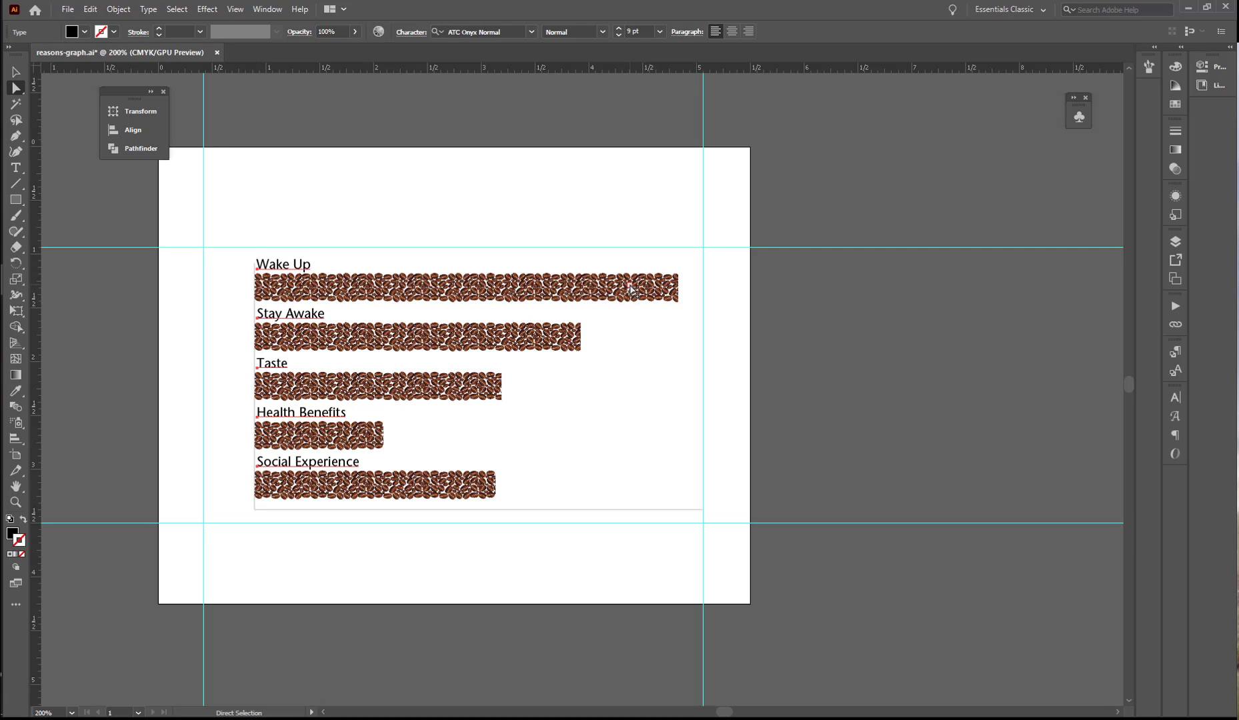
pyautogui.press('Left')
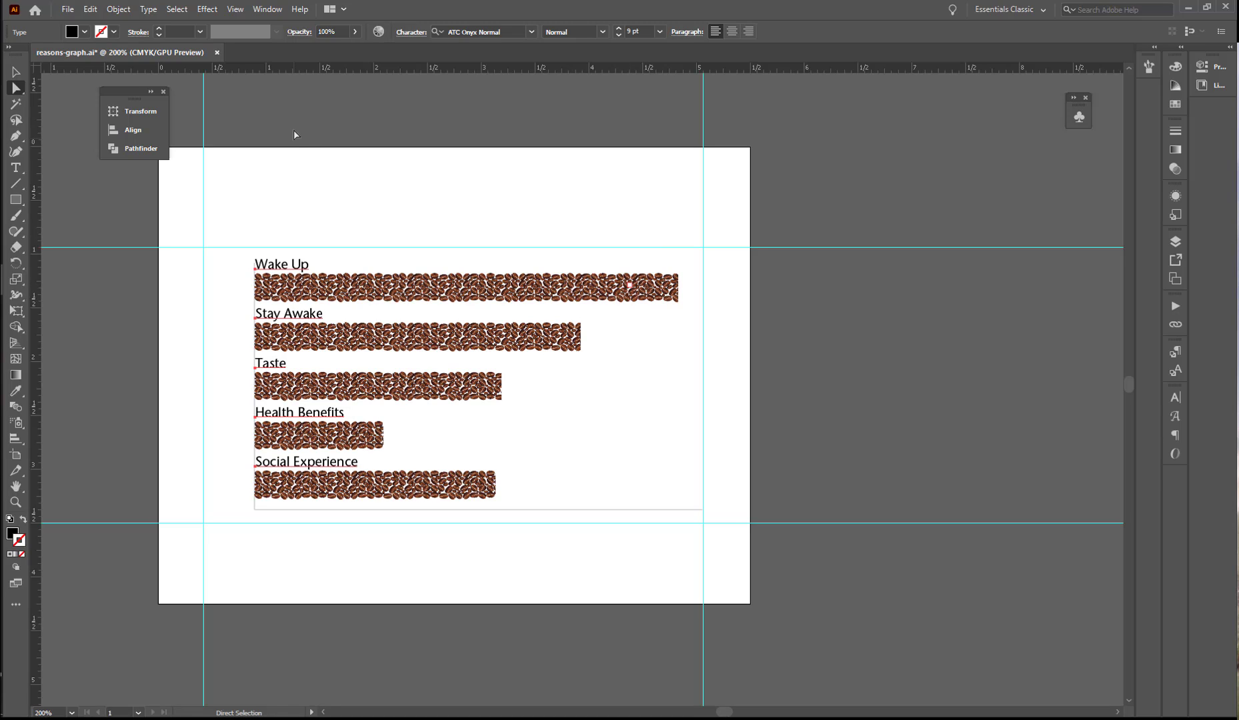
pyautogui.click(81, 32)
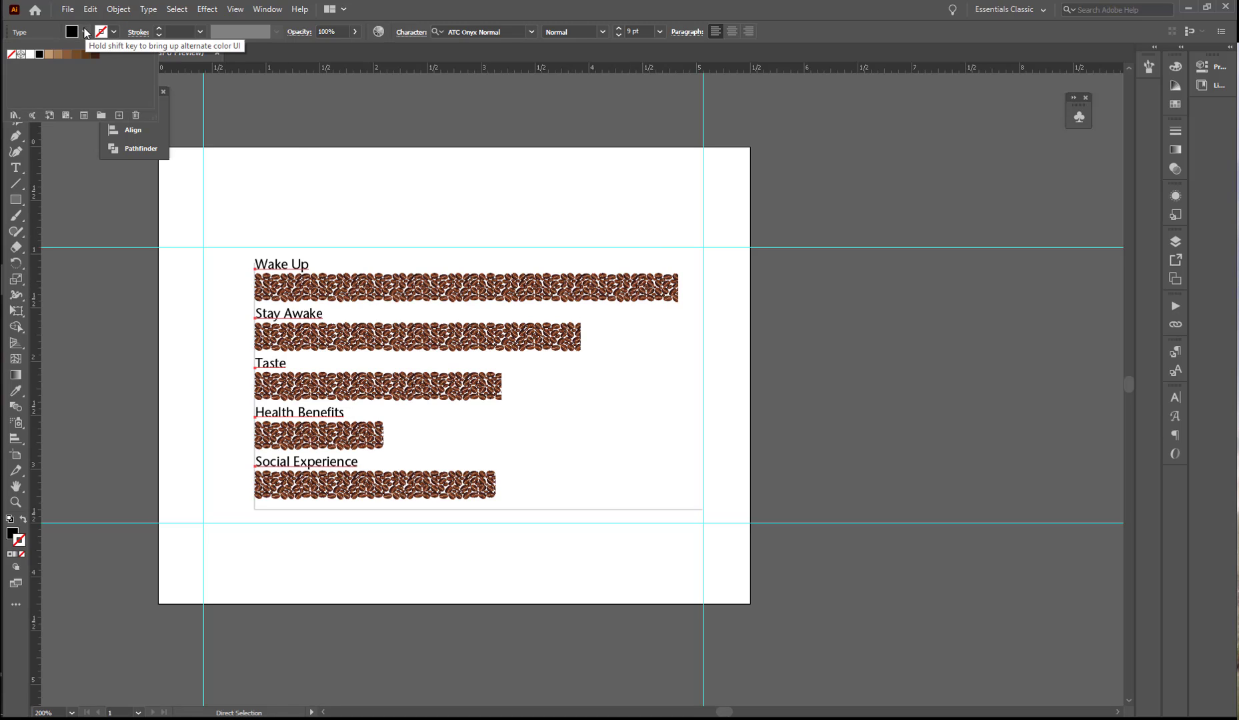
pyautogui.click(29, 55)
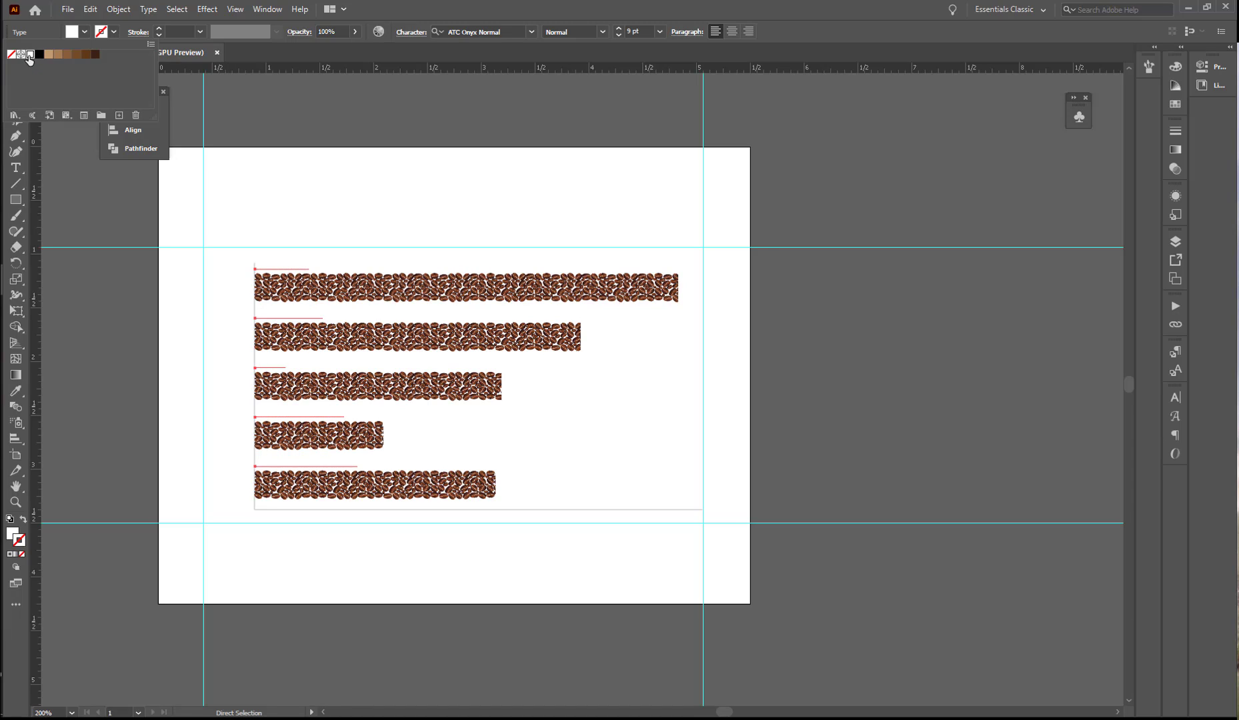
# - Show the Heading and Background layers
pyautogui.click(1175, 244)
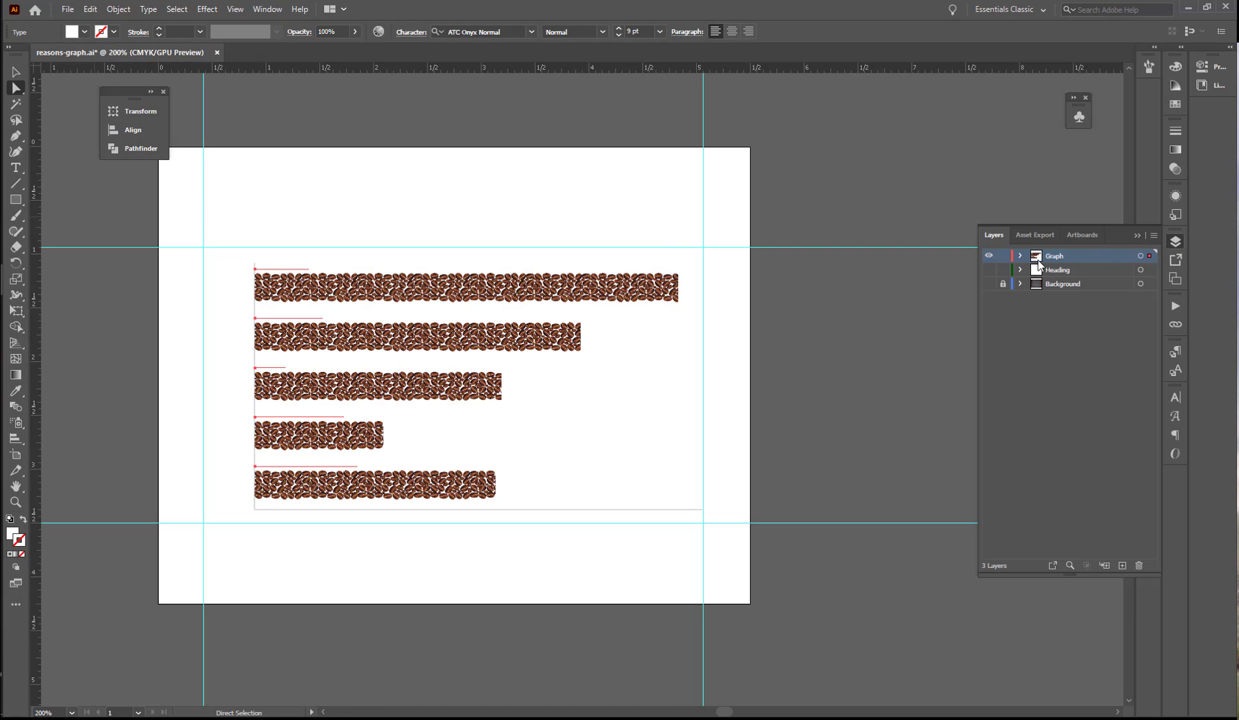
pyautogui.click(989, 270)
pyautogui.click(989, 284)
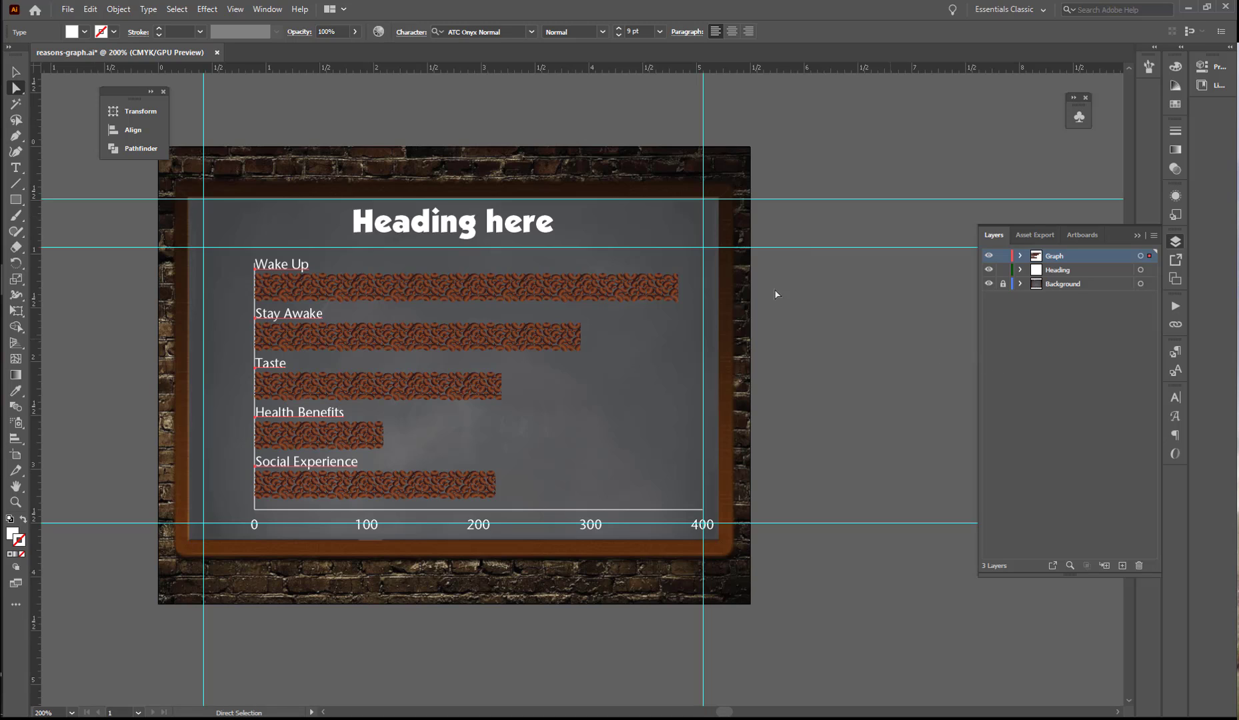
# - Replace the heading placeholder text with "Why do you drink coffee?" and save the document
pyautogui.doubleClick(466, 232)
pyautogui.hotkey('ctrl', 'a')
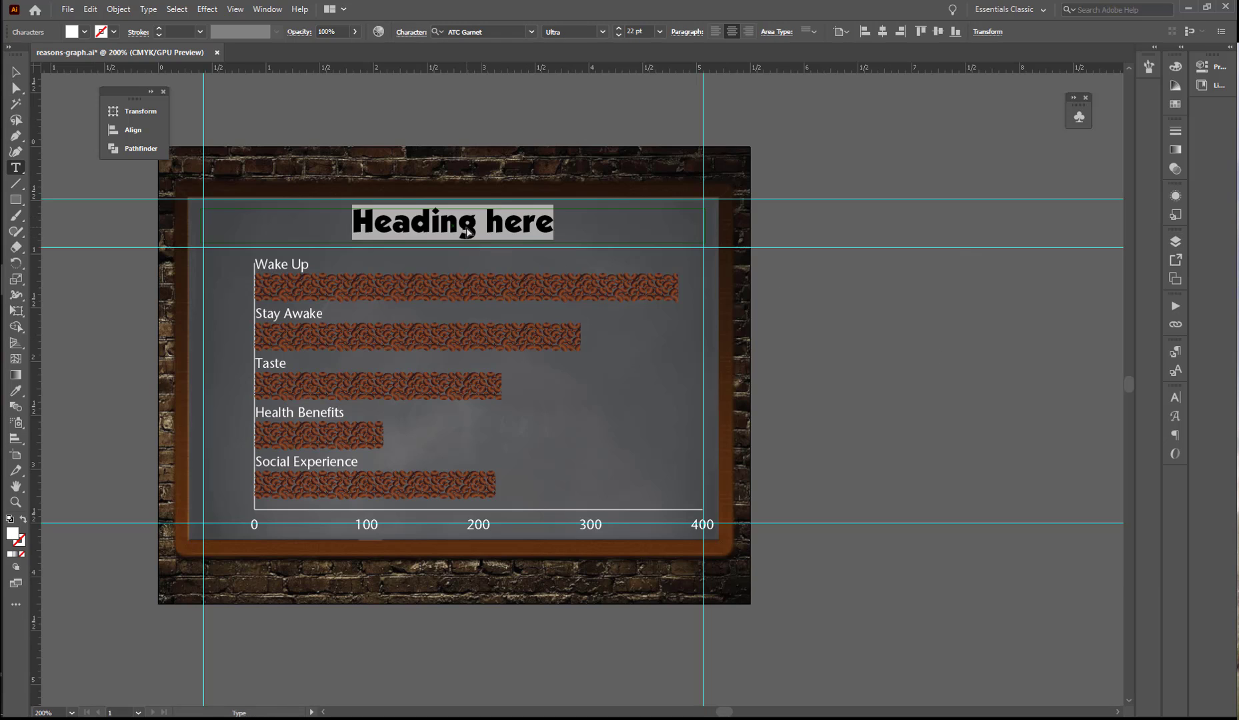
pyautogui.write('Why')
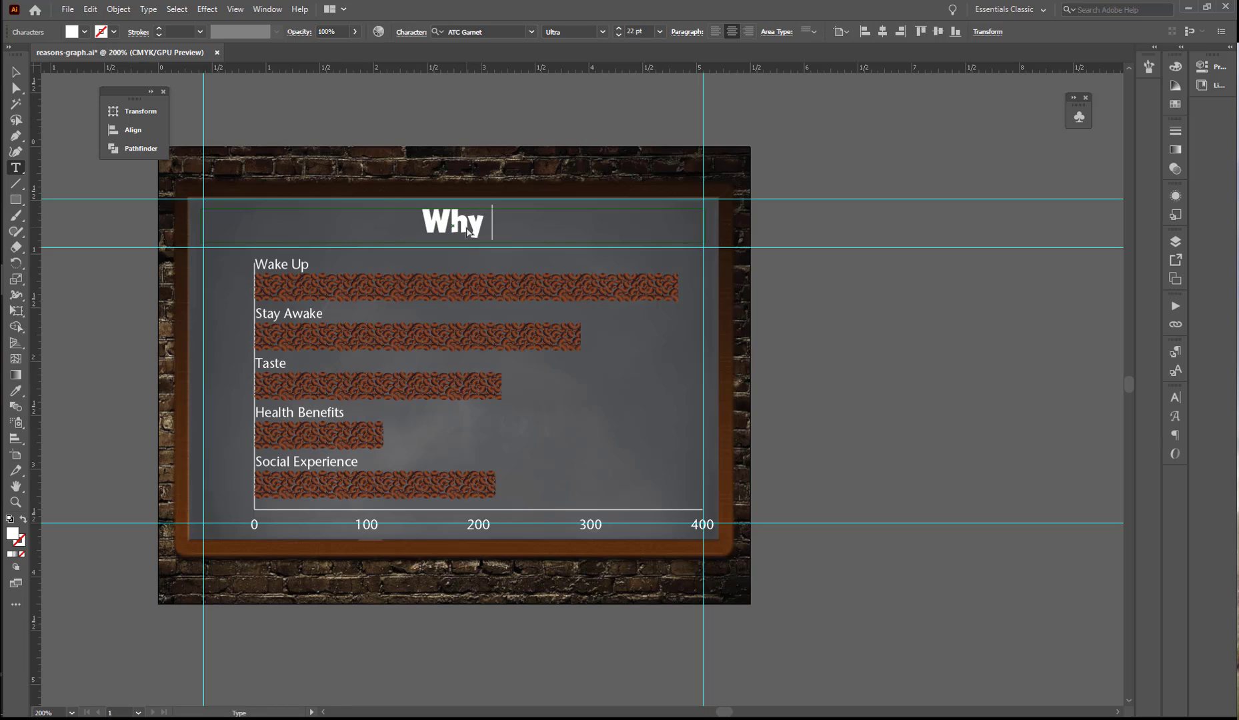
pyautogui.write(' do you ')
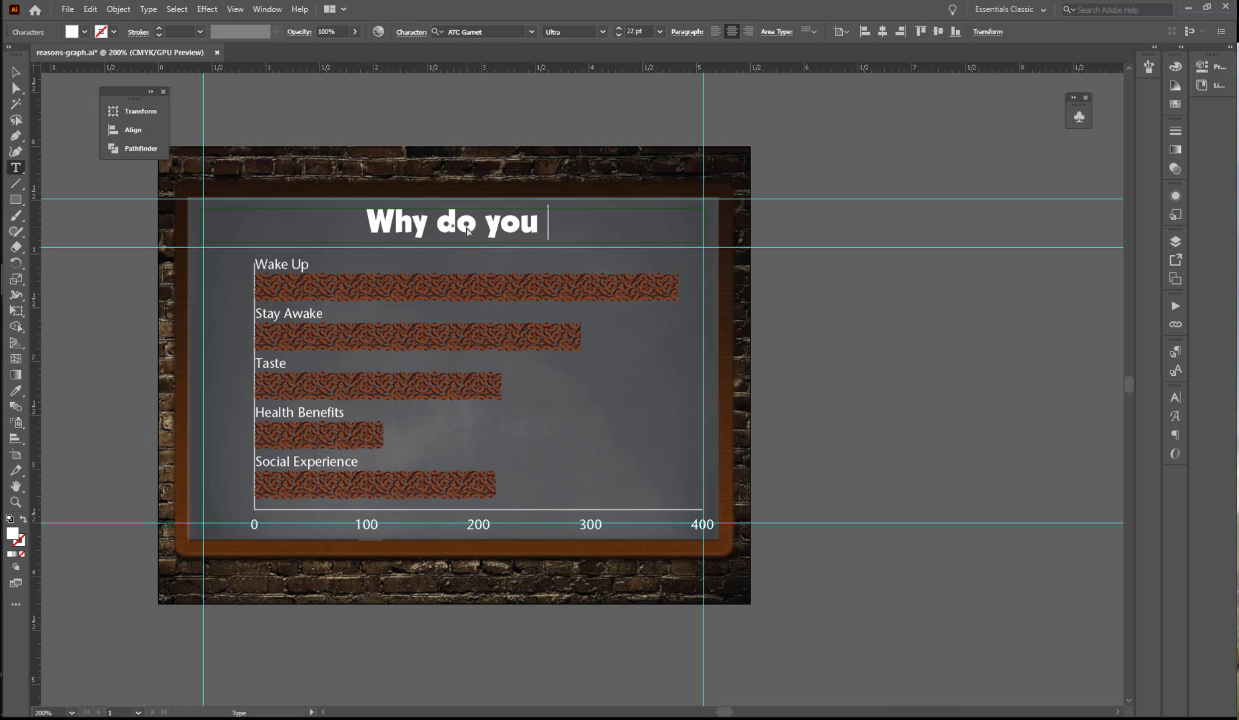
pyautogui.write('drink co')
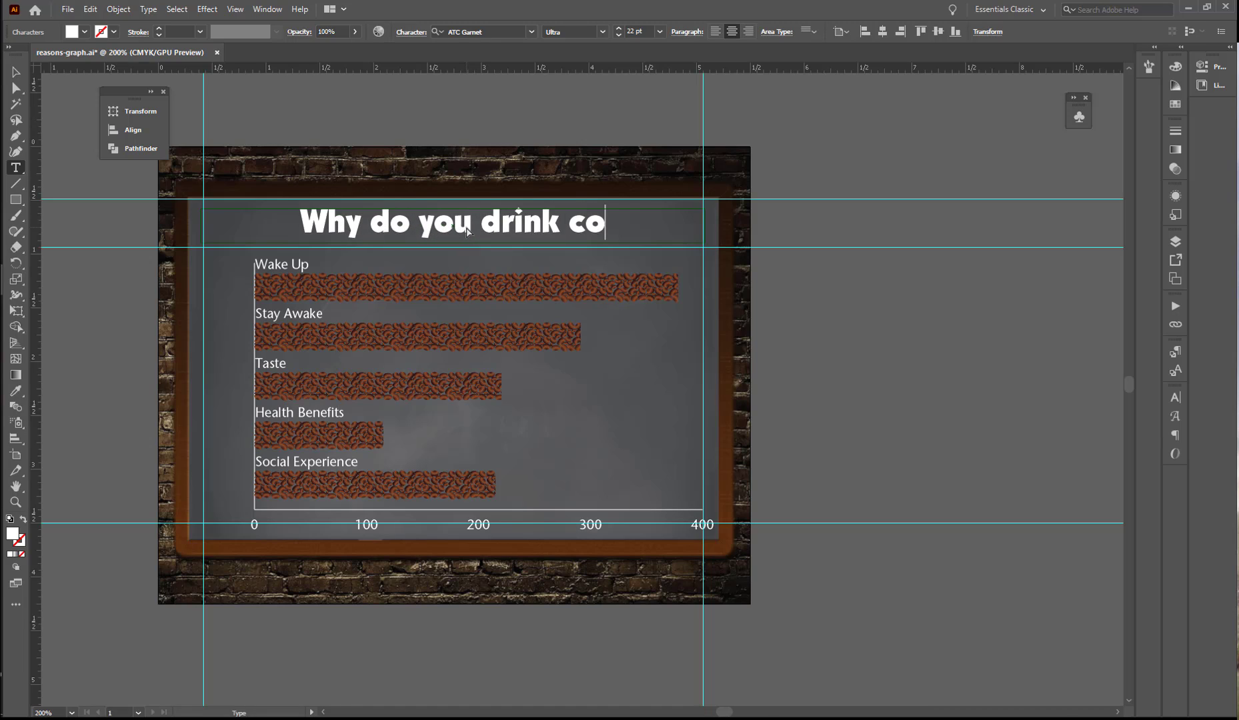
pyautogui.write('ffee')
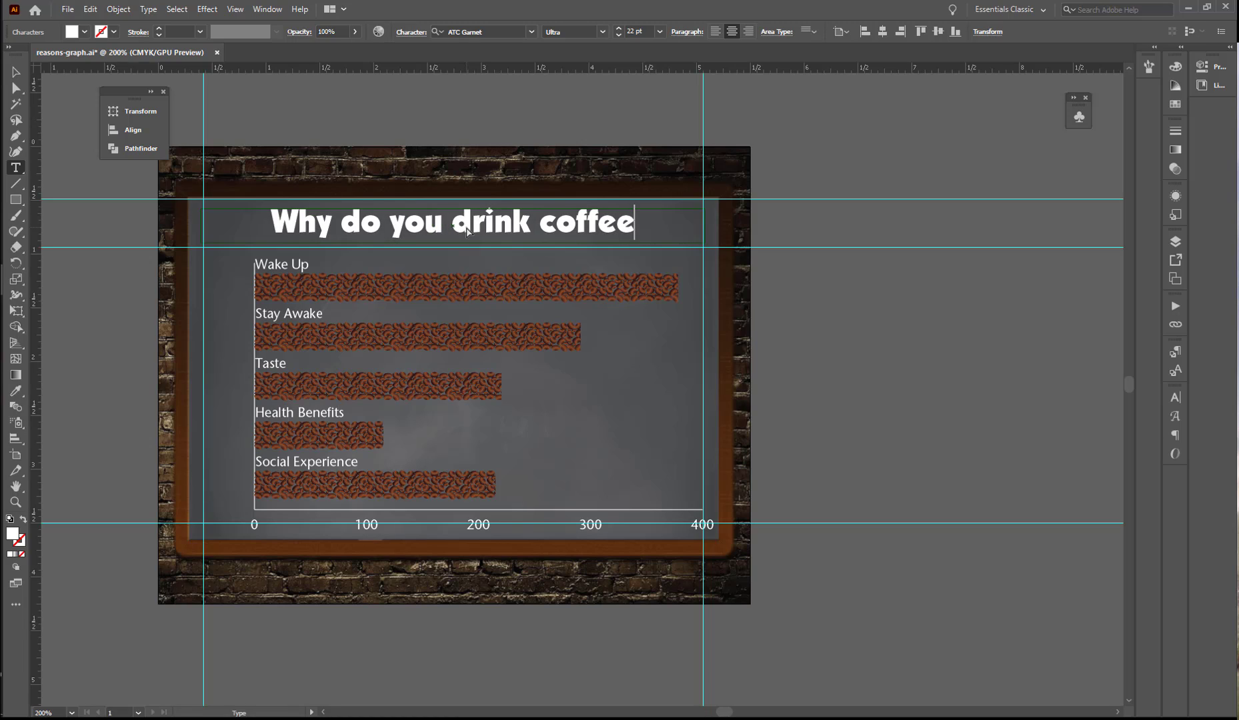
pyautogui.write('?')
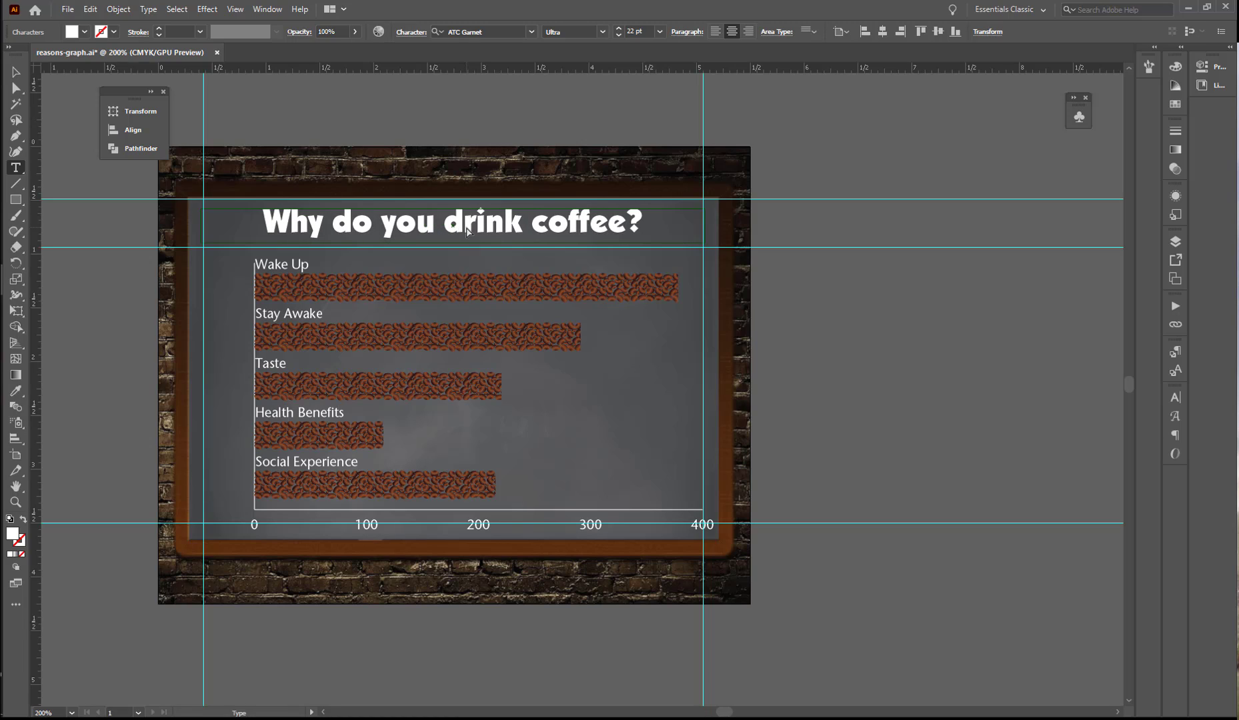
pyautogui.click(67, 9)
pyautogui.click(94, 117)
pyautogui.click(16, 74)
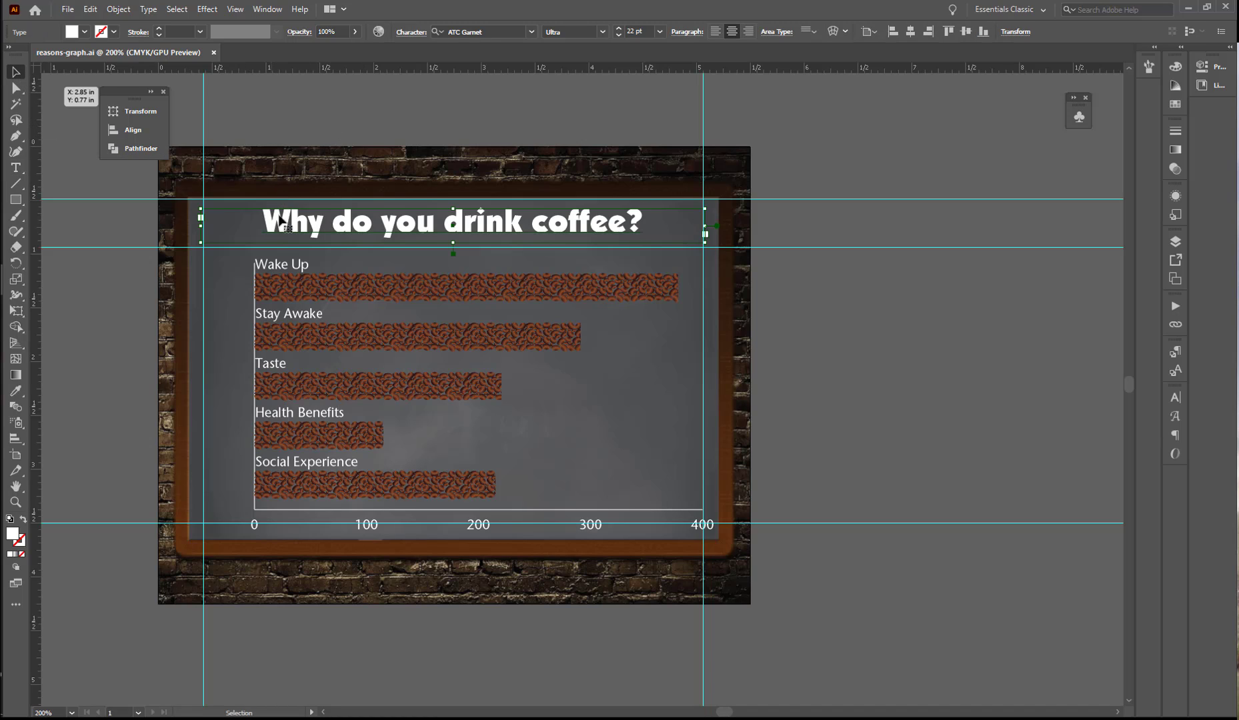
# - Nudge the five category labels three increments to the right, away from the vertical axis, and deselect them
pyautogui.click(285, 269)
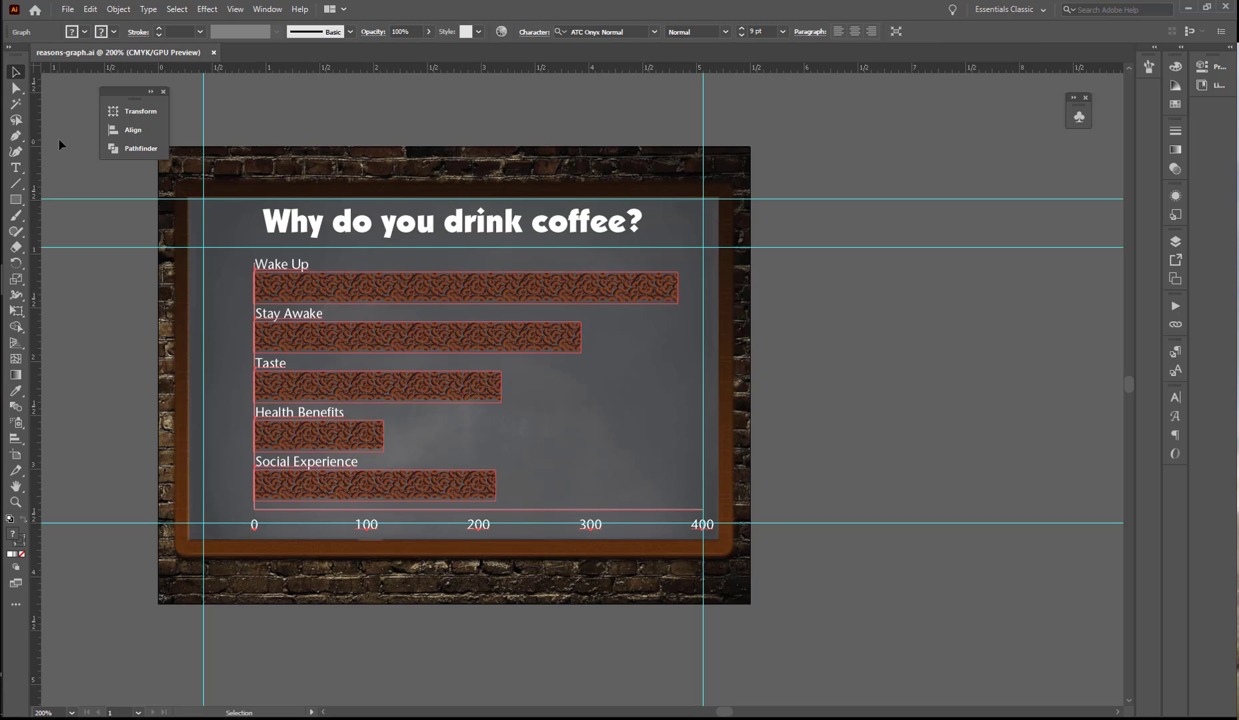
pyautogui.click(58, 139)
pyautogui.press('a')
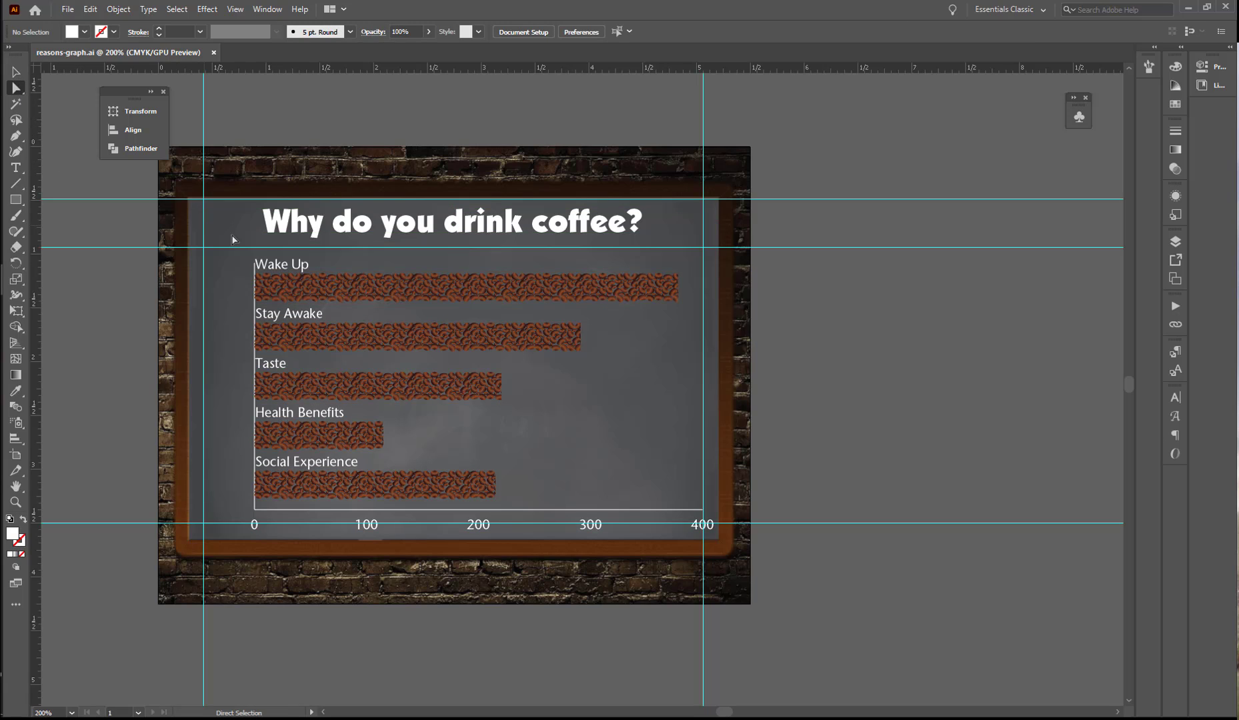
pyautogui.click(265, 269)
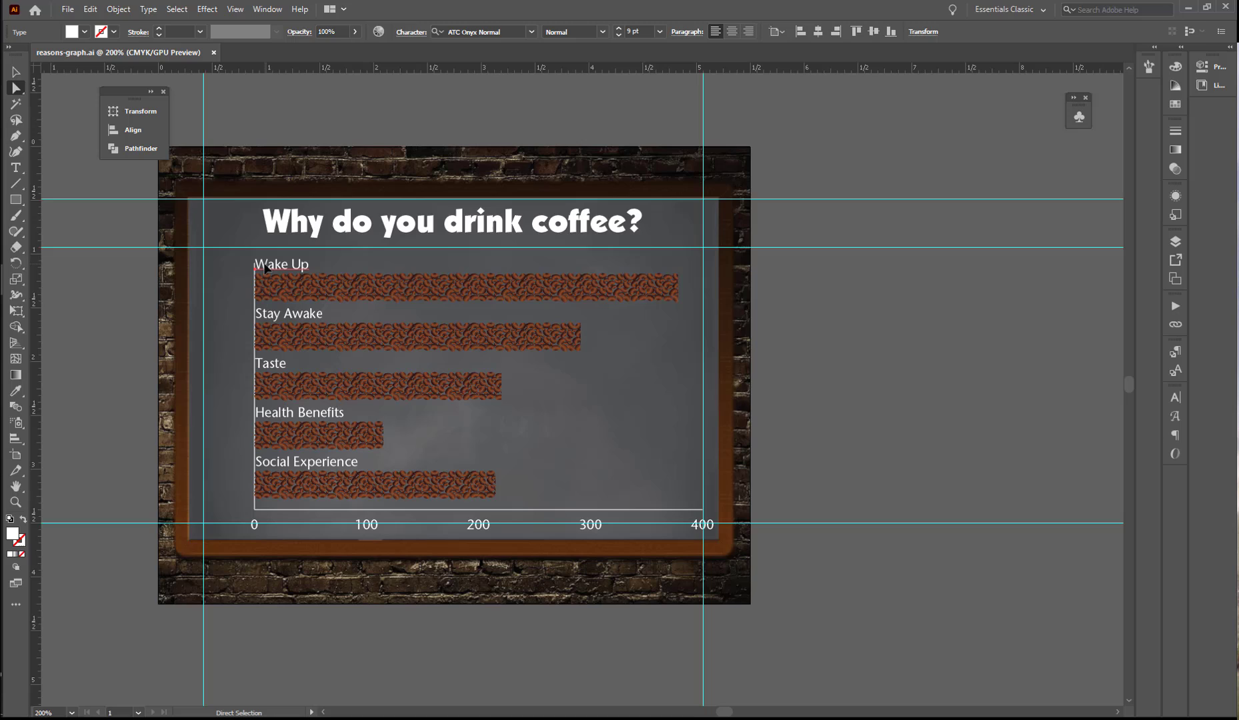
pyautogui.keyDown('shift'); pyautogui.click(286, 318); pyautogui.keyUp('shift')
pyautogui.keyDown('shift'); pyautogui.click(276, 370); pyautogui.keyUp('shift')
pyautogui.keyDown('shift'); pyautogui.click(280, 411); pyautogui.keyUp('shift')
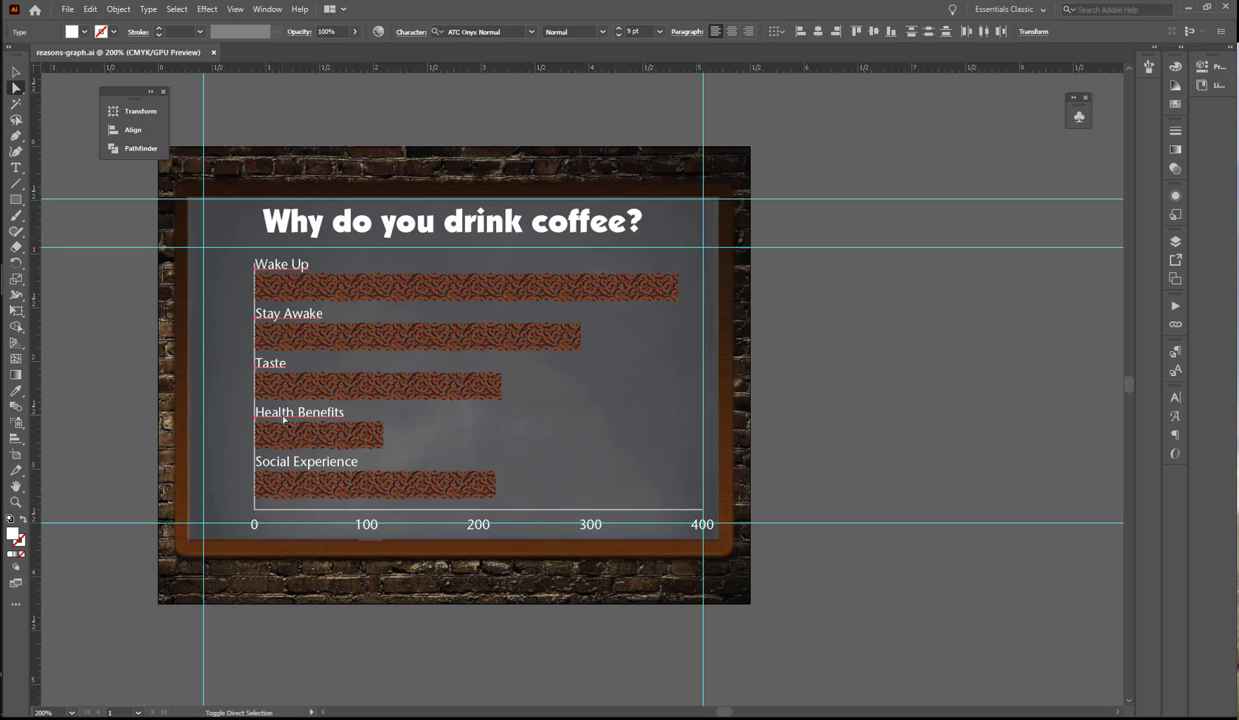
pyautogui.keyDown('shift'); pyautogui.click(281, 462); pyautogui.keyUp('shift')
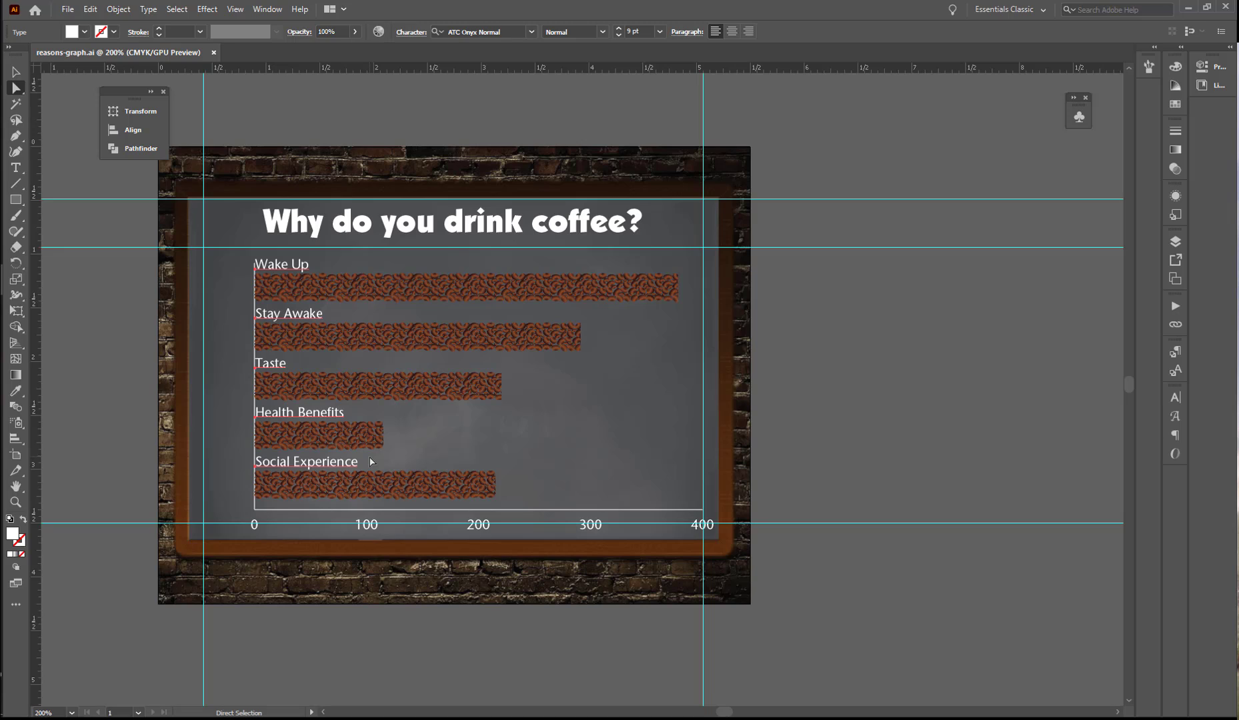
pyautogui.press('Right')
pyautogui.press('Right')
pyautogui.press('Right')
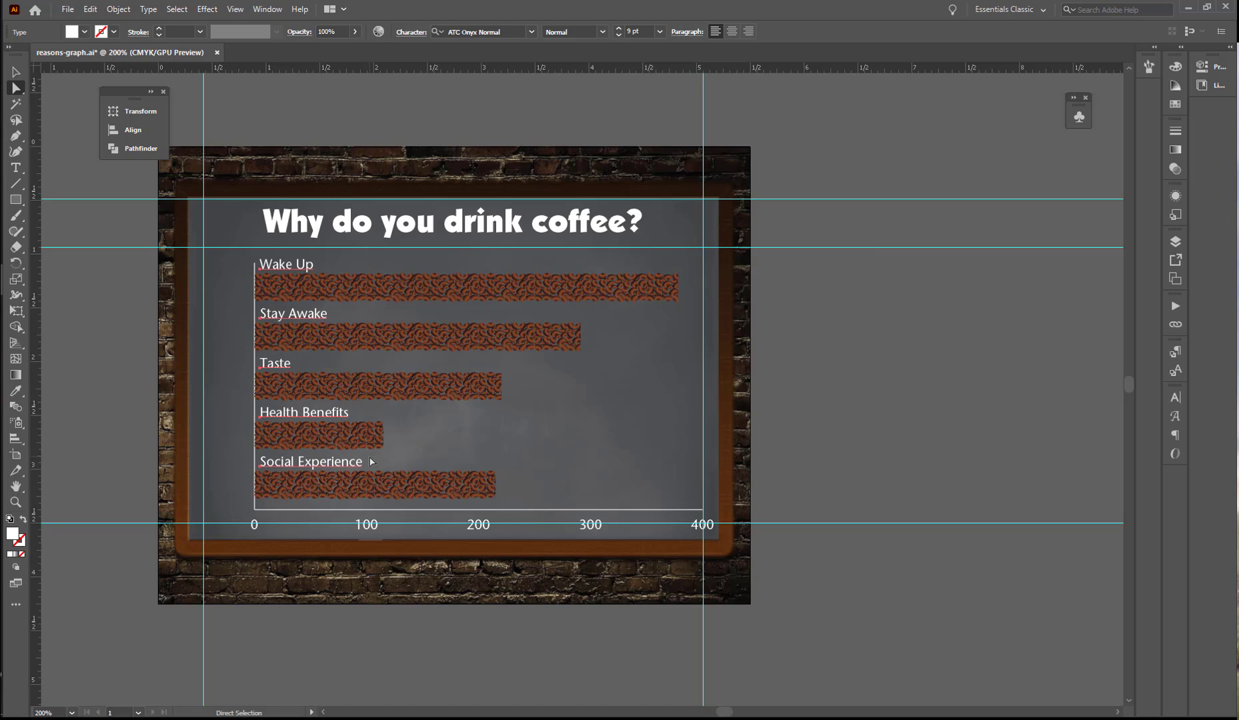
pyautogui.click(95, 336)
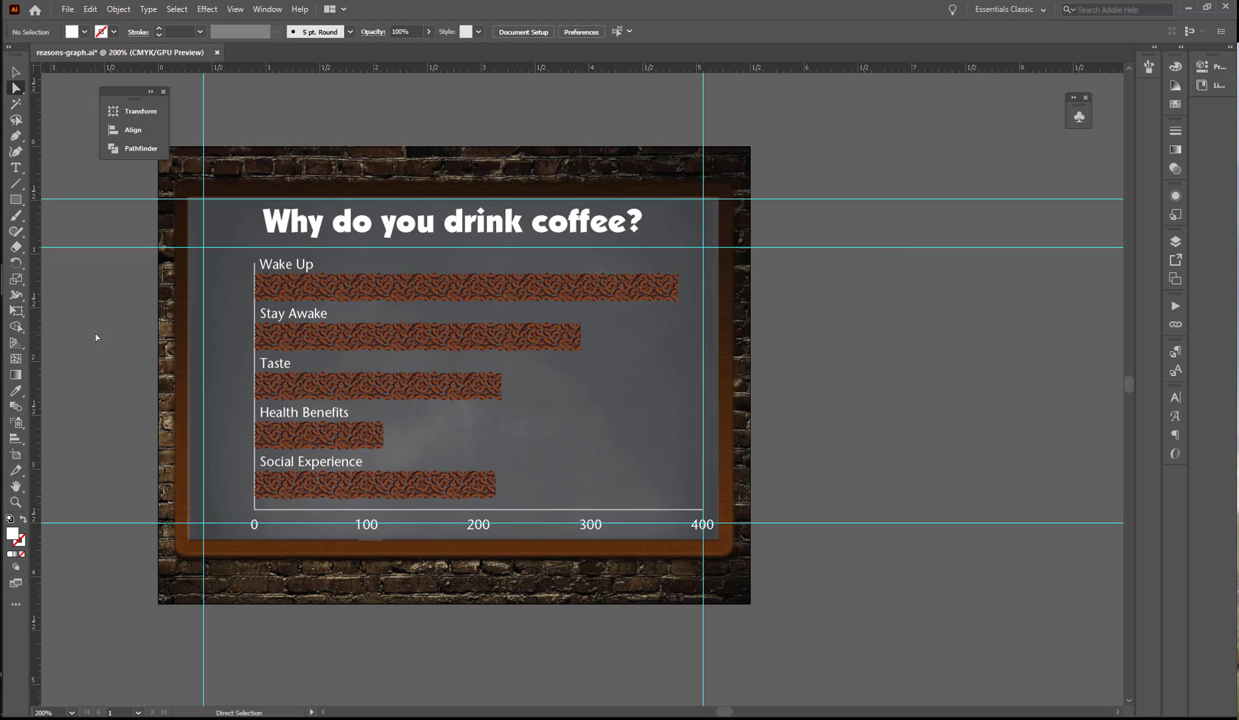
# - Save reasons-graph.ai and close the document
pyautogui.press('ctrl')
pyautogui.hotkey('ctrl', 's')
pyautogui.click(214, 53)
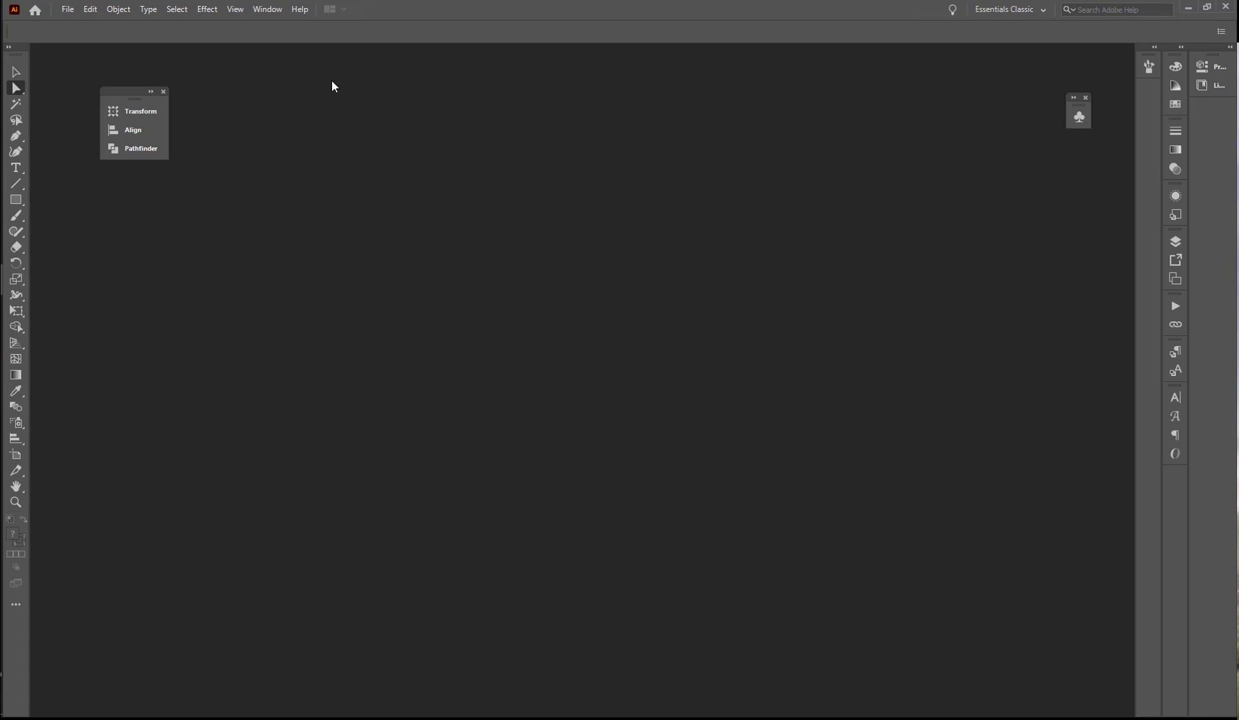